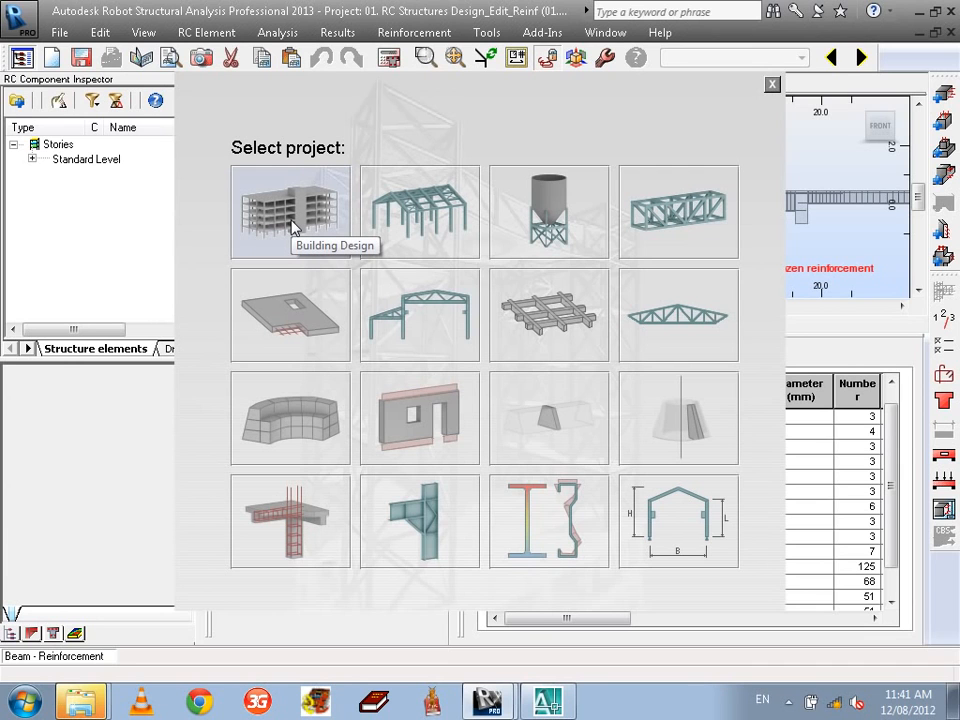
Start a new Building Design project
left_click(293, 228)
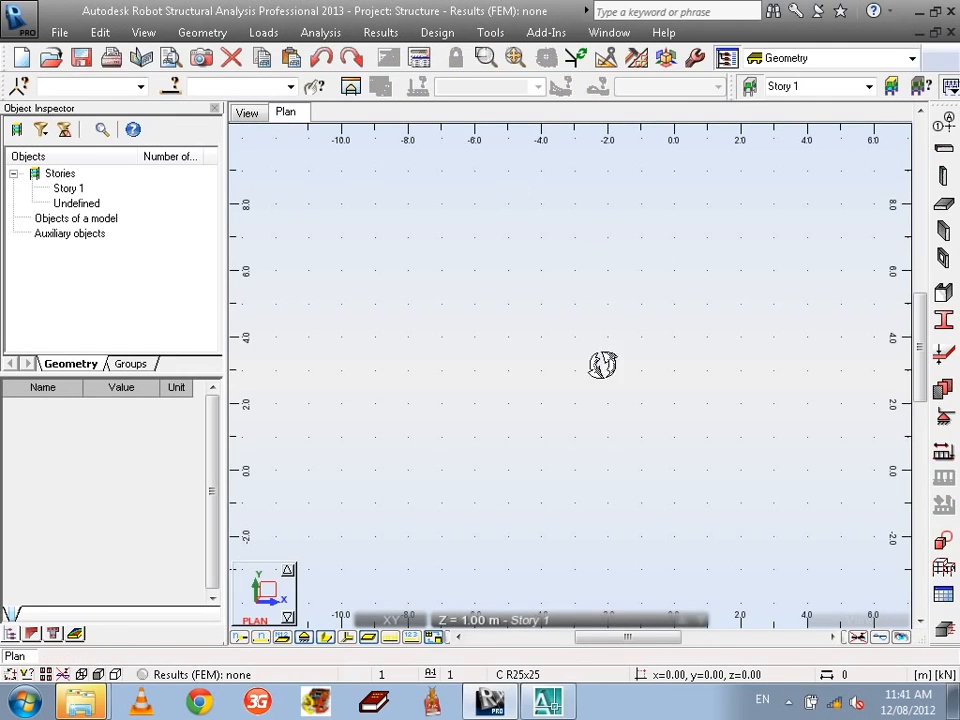
Switch to AutoCAD and examine the parking floor plan, including its column grid, axis labels and spacing dimensions
left_click(547, 702)
mouse_move(354, 381)
middle_mouse_down()
mouse_move(370, 400)
mouse_move(364, 544)
middle_mouse_up()
scroll(384, 423, "up", 9)
scroll(364, 544, "up", 2)
middle_click_drag(407, 579, 400, 582)
scroll(380, 583, "down", 4)
scroll(340, 470, "up", 1)
mouse_move(320, 380)
middle_mouse_down()
mouse_move(320, 430)
mouse_move(319, 326)
middle_mouse_up()
scroll(314, 404, "up", 3)
scroll(452, 300, "down", 4)
middle_click_drag(425, 316, 820, 330)
middle_click_drag(380, 330, 800, 410)
scroll(391, 418, "up", 5)
middle_click_drag(442, 113, 377, 137)
scroll(297, 415, "up", 2)
middle_click_drag(297, 415, 320, 265)
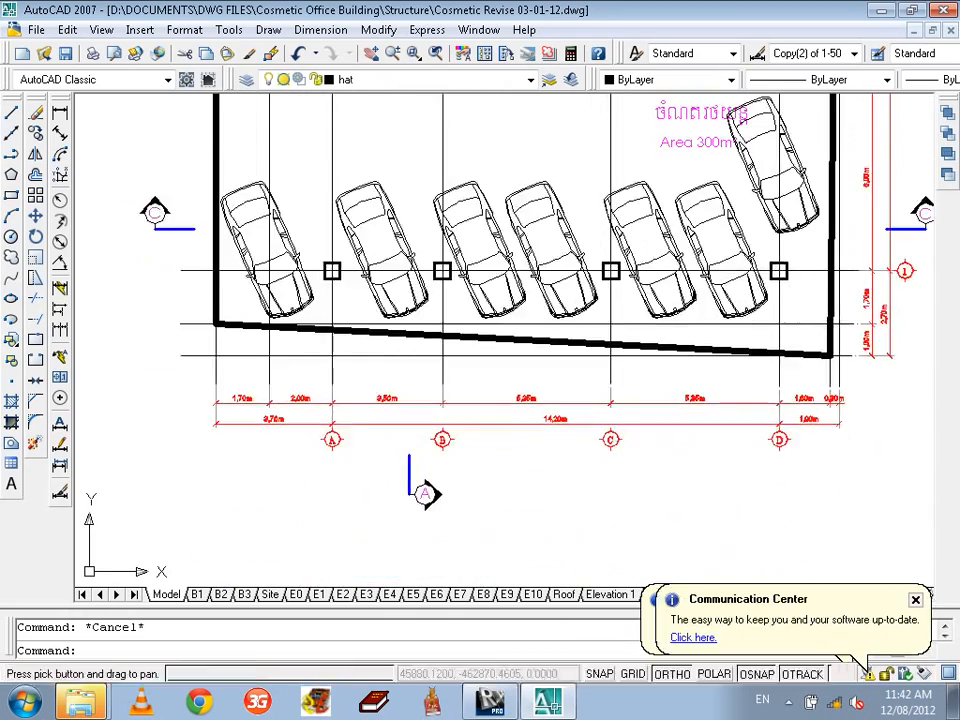
scroll(390, 410, "up", 3)
middle_click_drag(390, 411, 230, 414)
scroll(476, 396, "down", 3)
scroll(390, 410, "up", 2)
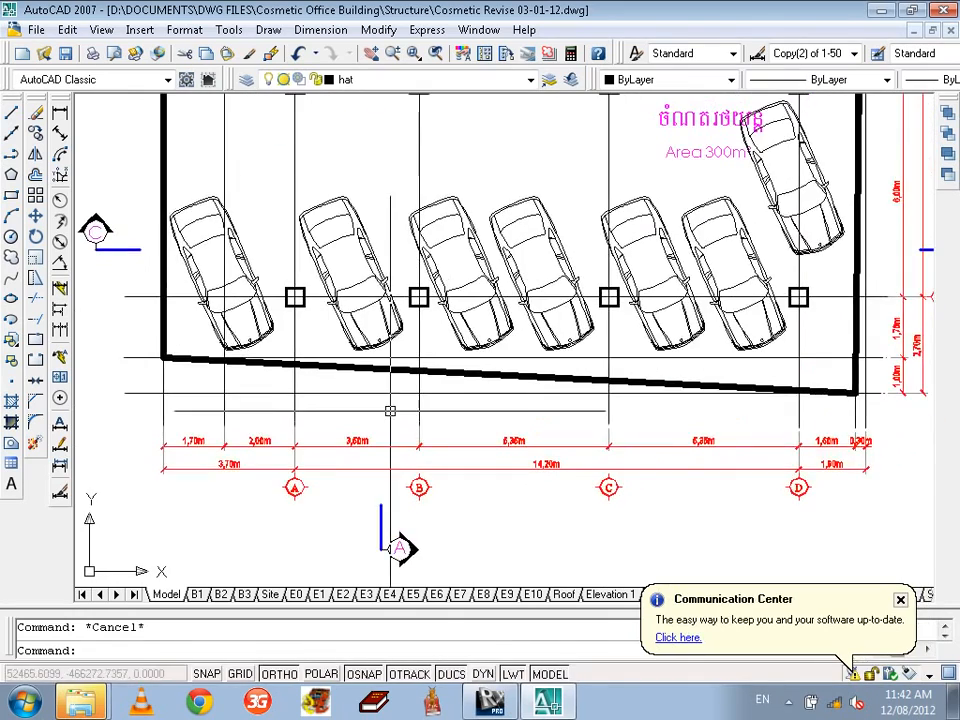
scroll(390, 410, "down", 3)
mouse_move(289, 244)
middle_mouse_down()
mouse_move(289, 319)
mouse_move(315, 354)
middle_mouse_up()
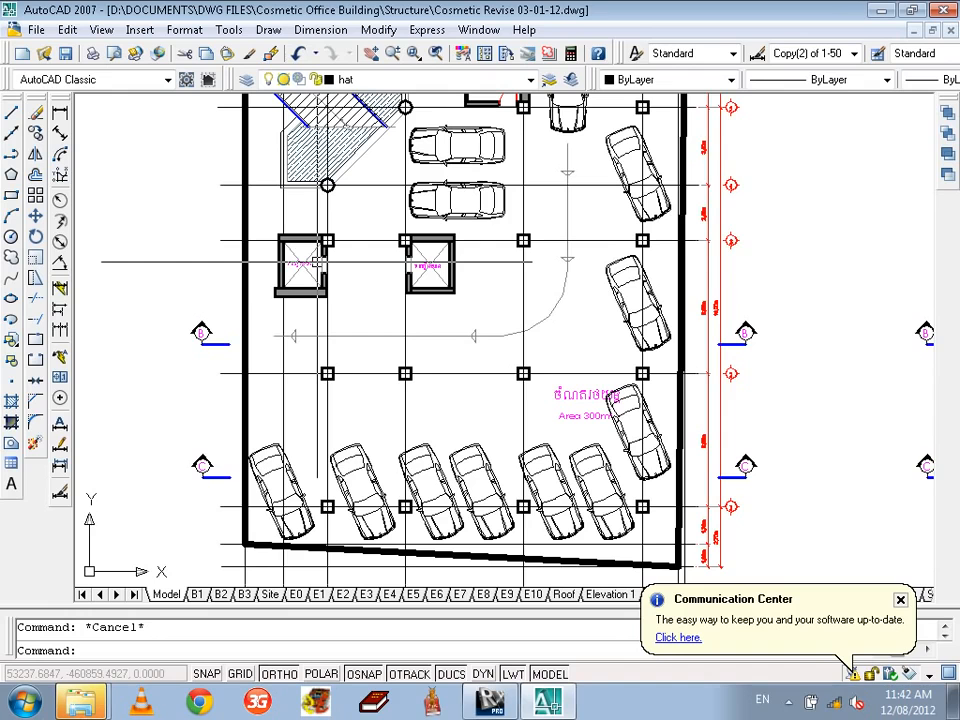
Examine the building elevation sheet, from the ground level marks up to the storey height dimensions of the upper floors
scroll(316, 262, "down", 5)
scroll(547, 262, "up", 2)
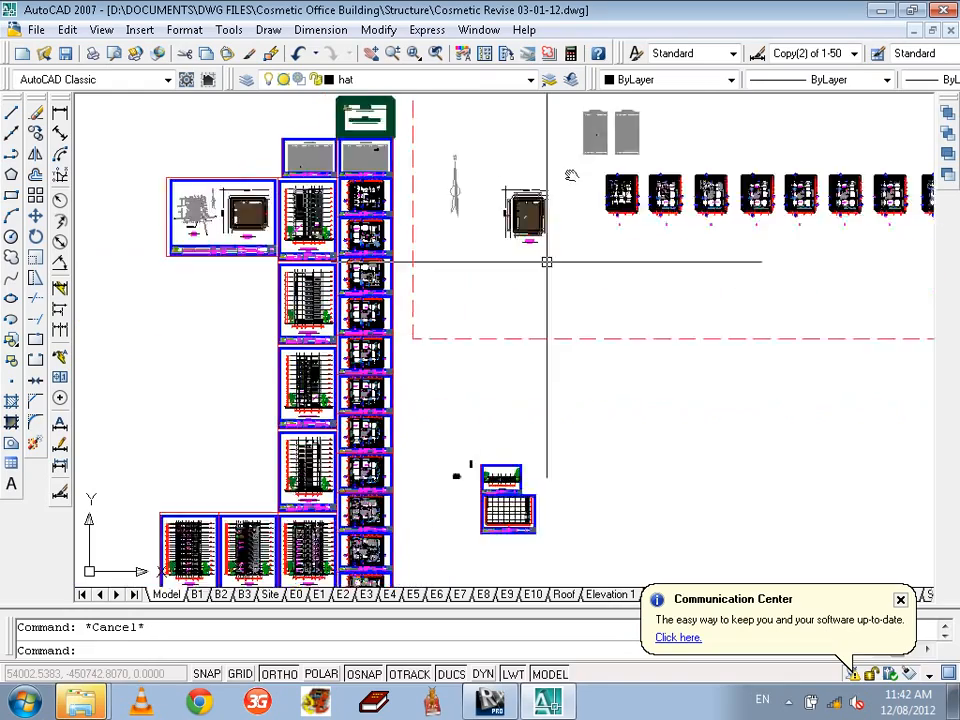
middle_click_drag(547, 262, 571, 172)
scroll(315, 395, "up", 3)
scroll(642, 372, "up", 10)
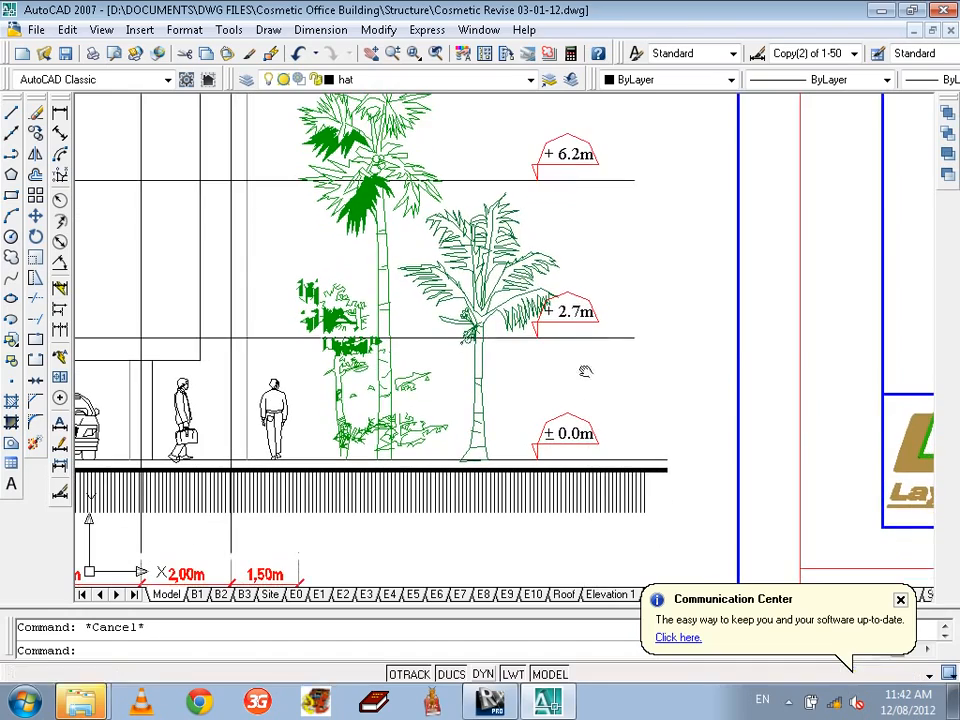
middle_click_drag(571, 342, 683, 378)
scroll(683, 378, "down", 5)
mouse_move(600, 380)
middle_mouse_down()
mouse_move(257, 380)
mouse_move(250, 440)
middle_mouse_up()
scroll(244, 379, "up", 5)
middle_click_drag(283, 95, 289, 484)
scroll(315, 343, "down", 1)
middle_click_drag(372, 253, 383, 439)
mouse_move(372, 200)
middle_mouse_down()
mouse_move(393, 440)
mouse_move(403, 435)
middle_mouse_up()
scroll(280, 360, "up", 5)
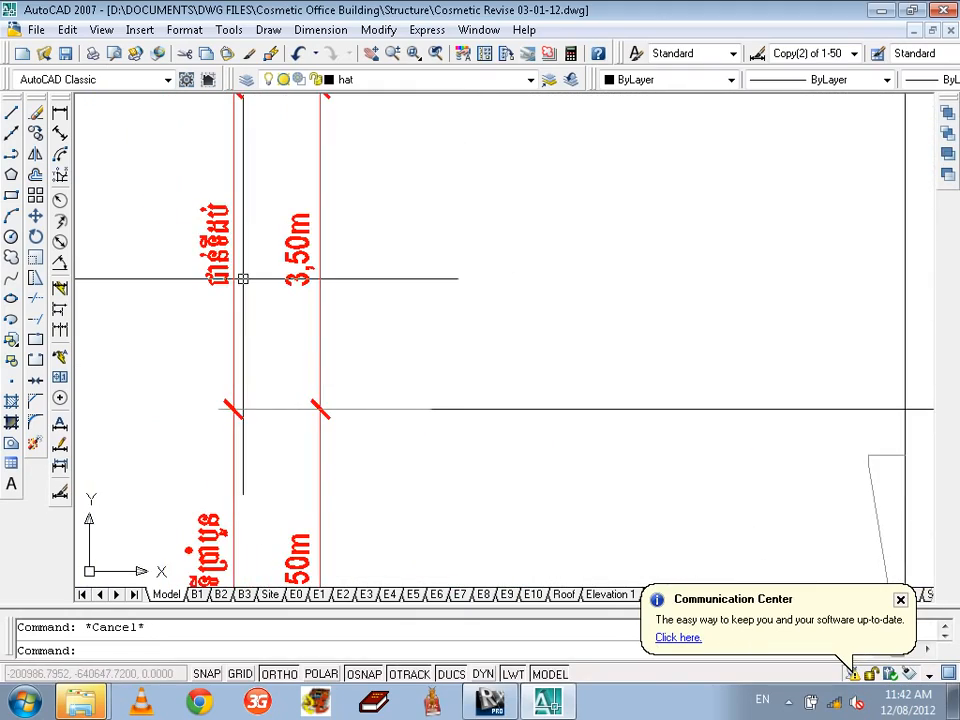
scroll(310, 305, "down", 4)
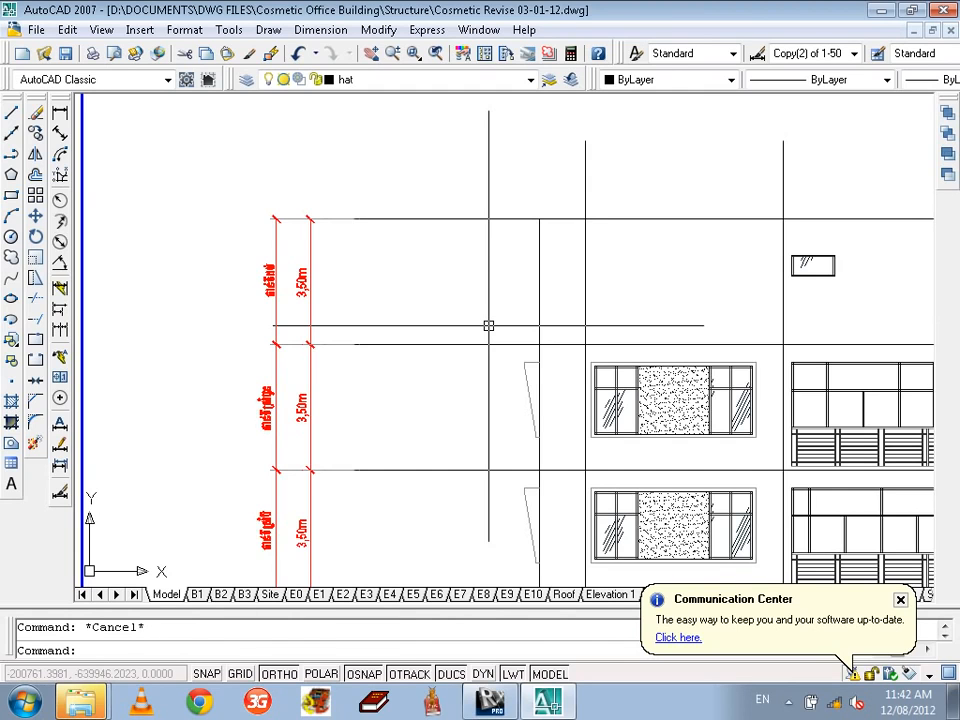
Examine the storey heights and the slab and beam details on the building section, marking two consecutive floor level lines
scroll(488, 325, "down", 3)
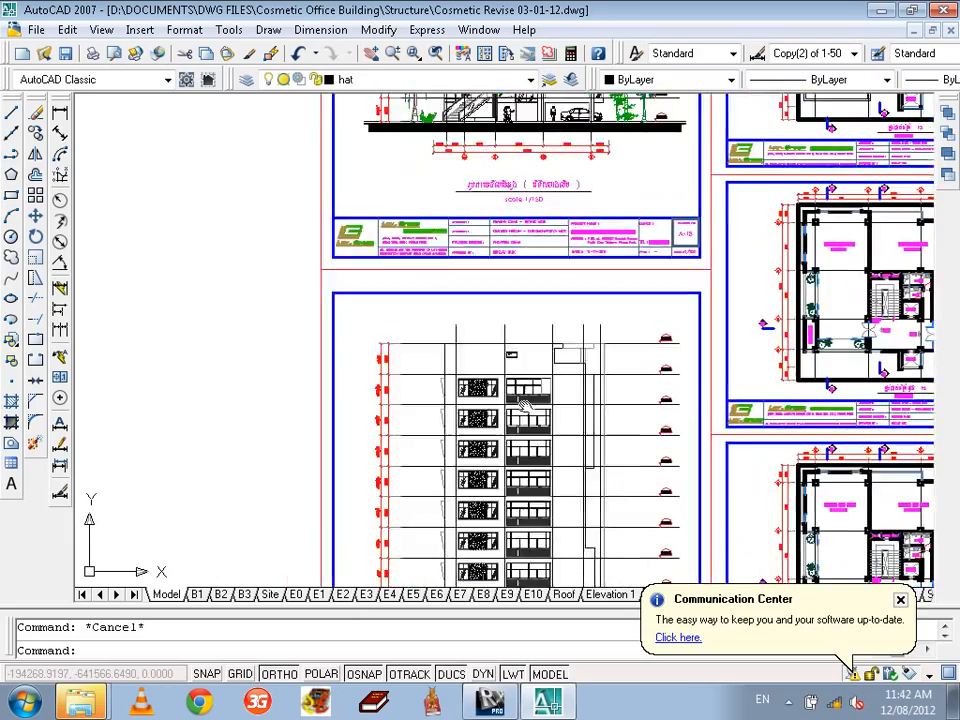
scroll(628, 377, "up", 2)
scroll(640, 370, "down", 2)
mouse_move(805, 365)
middle_mouse_down()
mouse_move(720, 321)
mouse_move(287, 176)
mouse_move(679, 42)
middle_mouse_up()
scroll(376, 196, "up", 5)
middle_click_drag(311, 270, 407, 279)
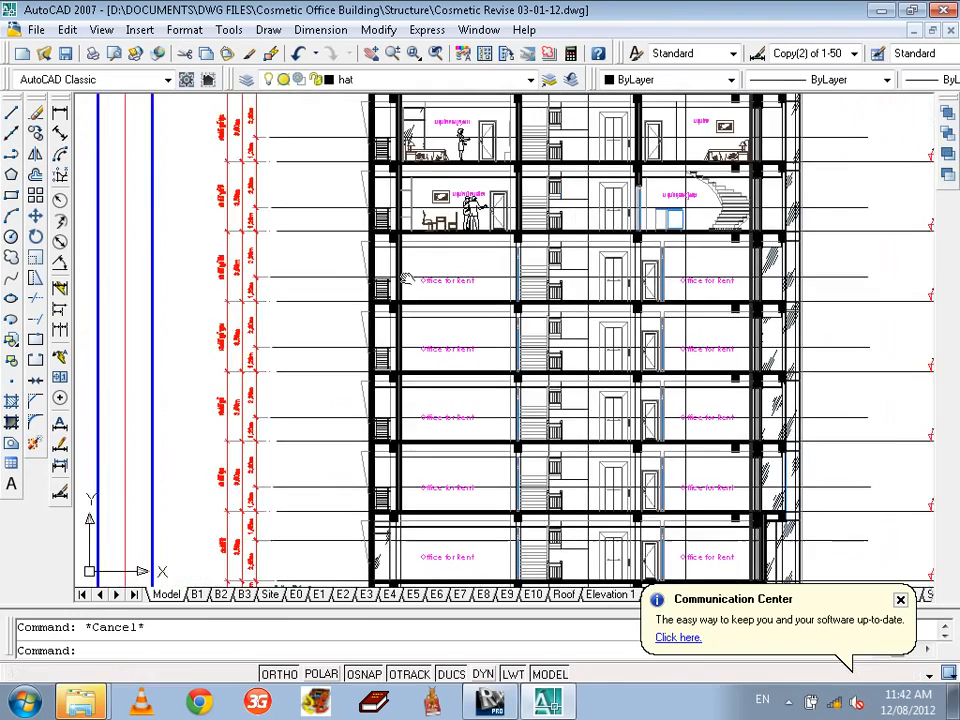
scroll(326, 251, "up", 2)
scroll(294, 221, "up", 2)
middle_click_drag(294, 221, 396, 229)
left_click(394, 231)
left_click(414, 429)
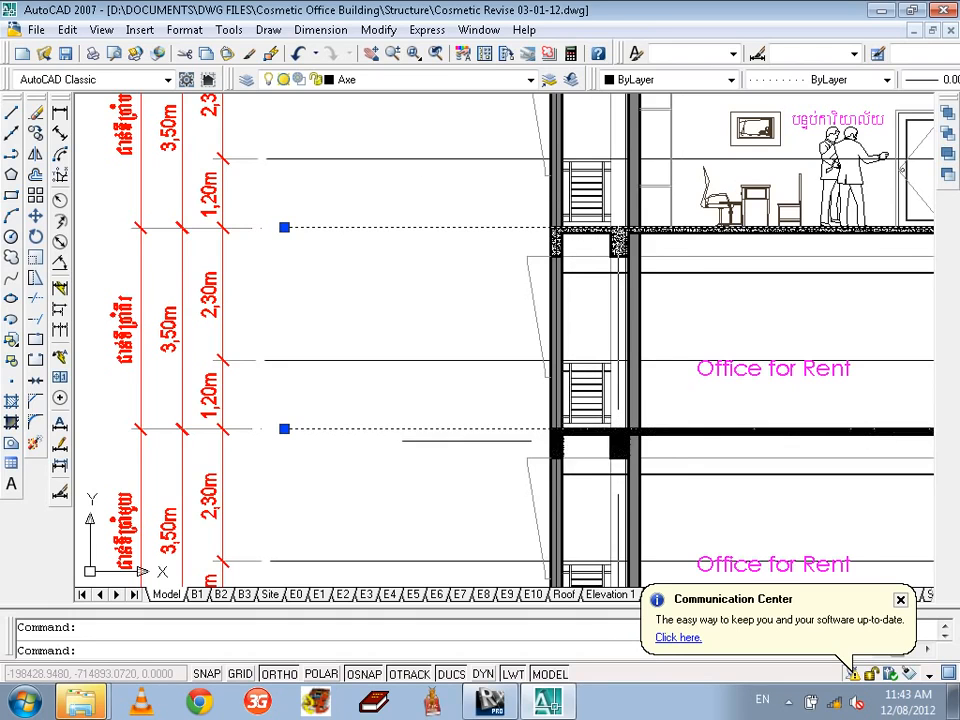
scroll(673, 235, "up", 3)
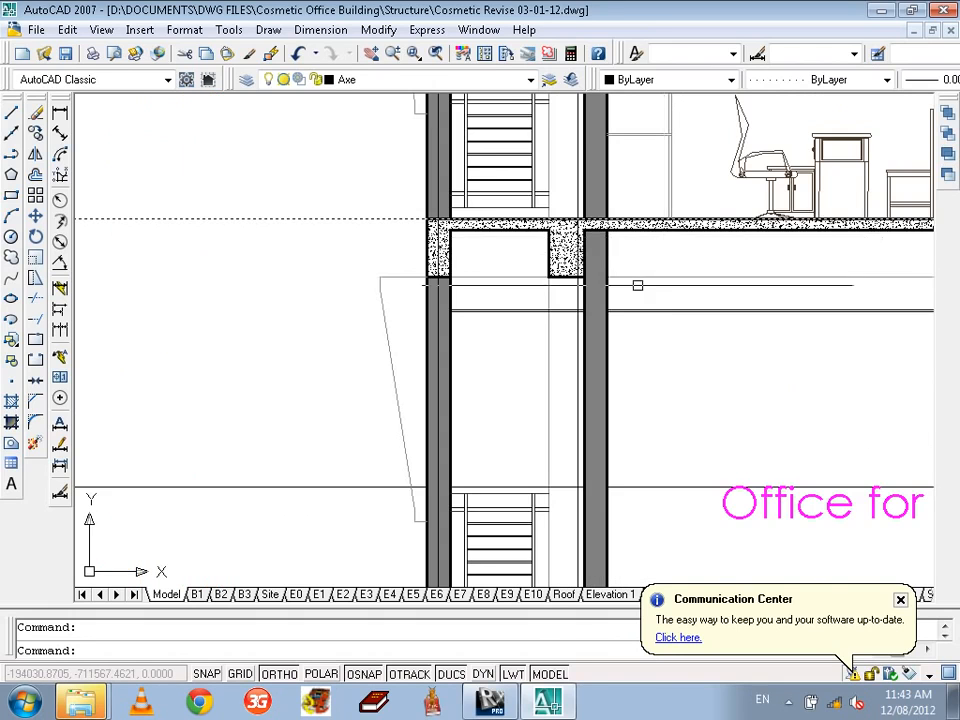
scroll(423, 319, "down", 5)
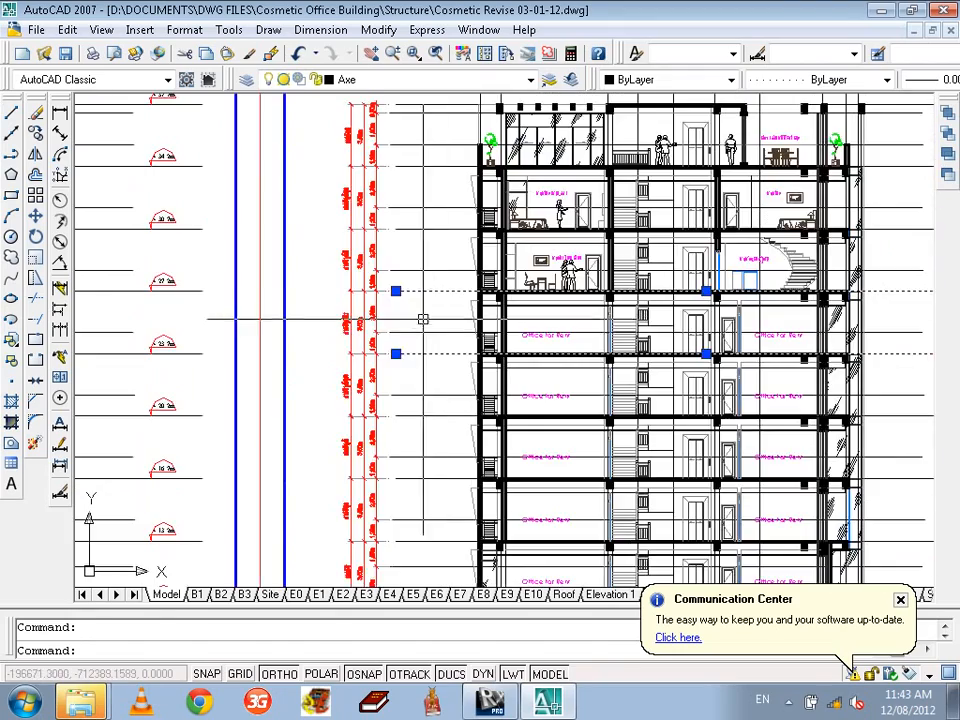
key("Escape")
Look over the sheet arrangement from the section drawings back up to the cover sheet and floor plans
scroll(535, 354, "down", 5)
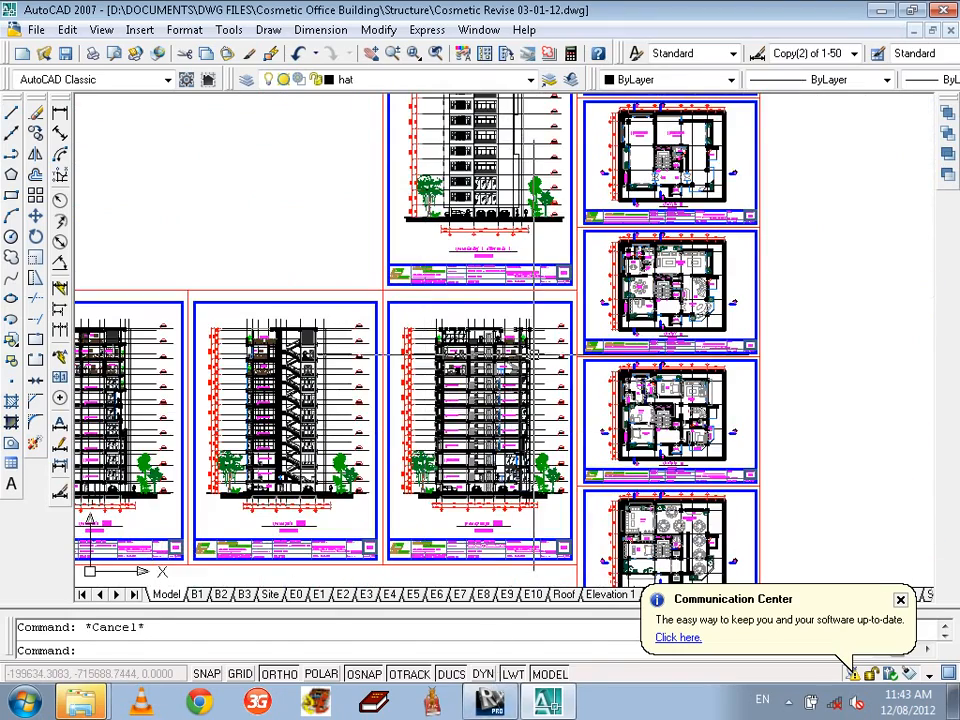
scroll(535, 354, "down", 3)
middle_click_drag(553, 418, 450, 296)
scroll(521, 244, "up", 3)
mouse_move(521, 244)
middle_mouse_down()
mouse_move(435, 251)
mouse_move(516, 407)
mouse_move(560, 440)
middle_mouse_up()
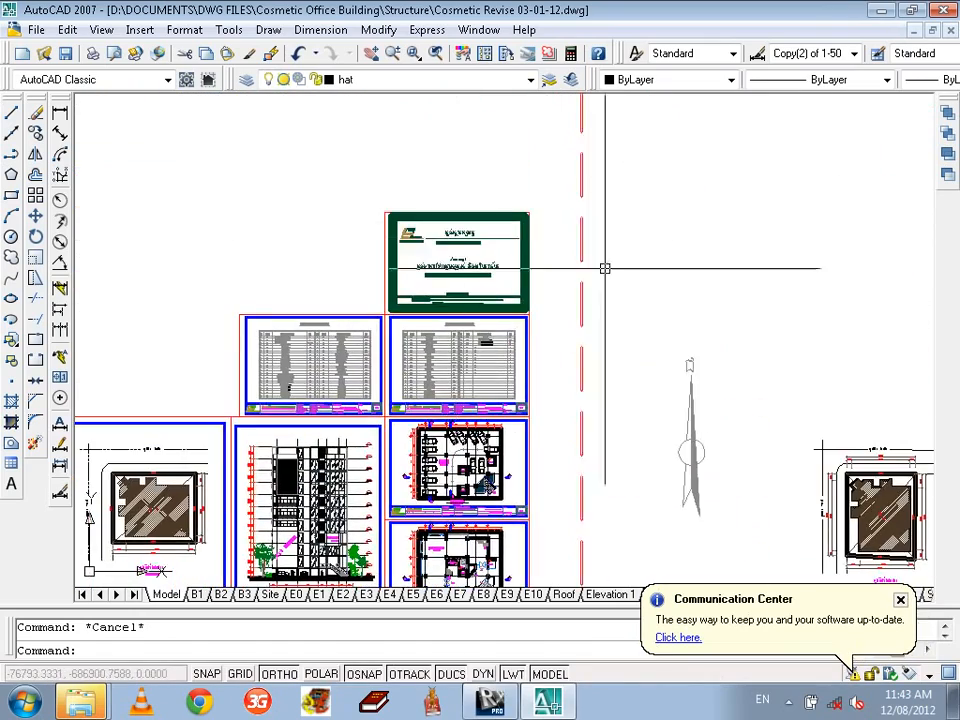
middle_click_drag(604, 268, 300, 150)
scroll(306, 349, "up", 4)
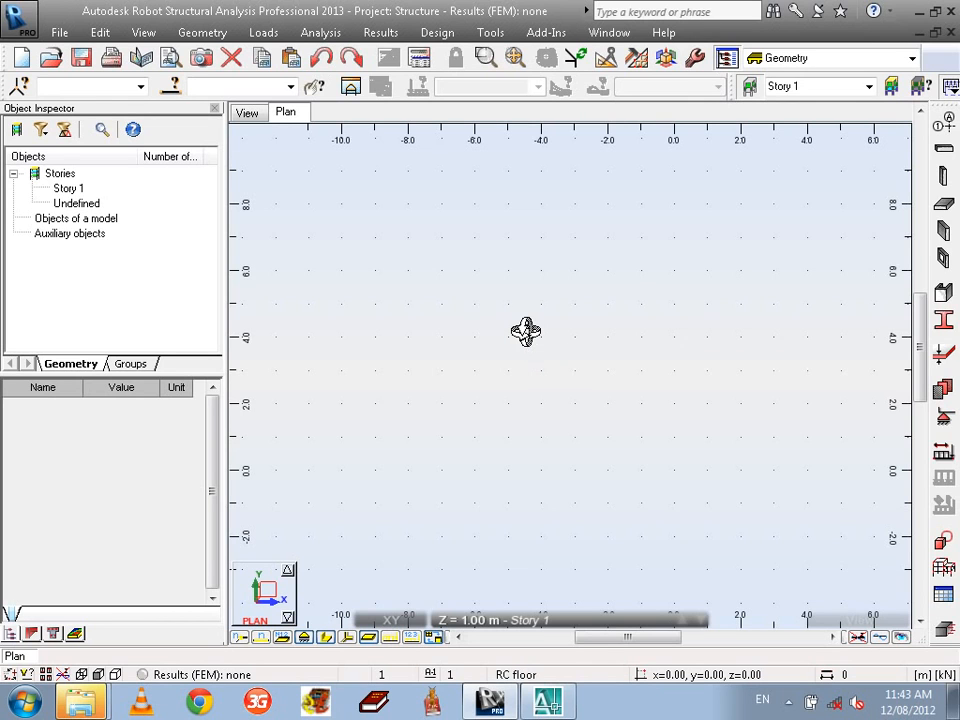
Switch to Robot Structural Analysis, open the job preferences, and review the design codes and load codes
left_click(489, 34)
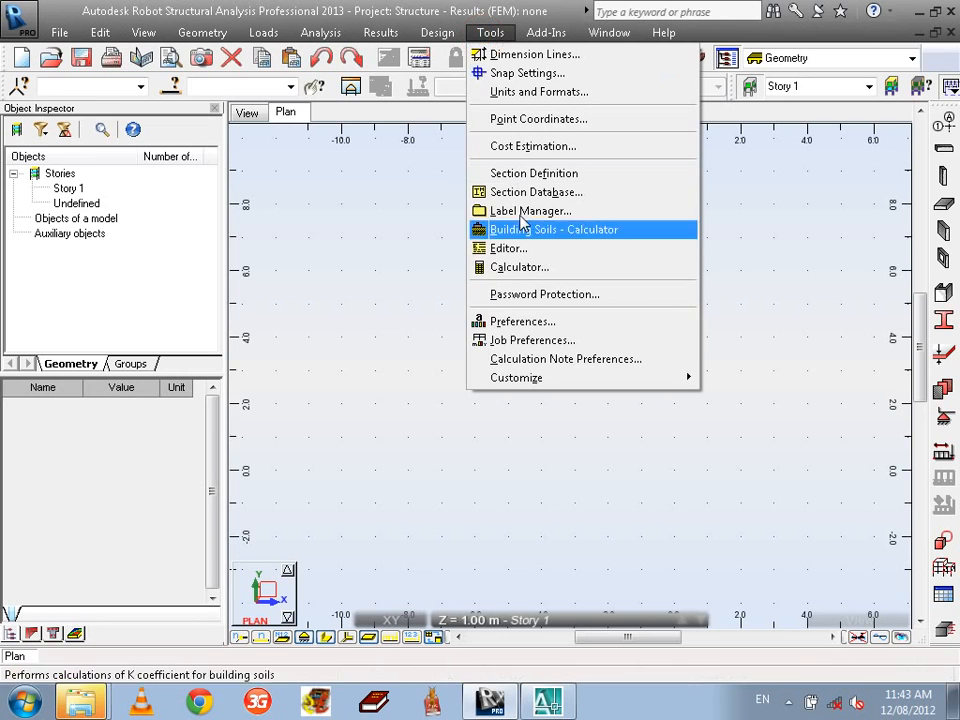
left_click(543, 345)
left_click_drag(280, 198, 272, 155)
left_click(292, 208)
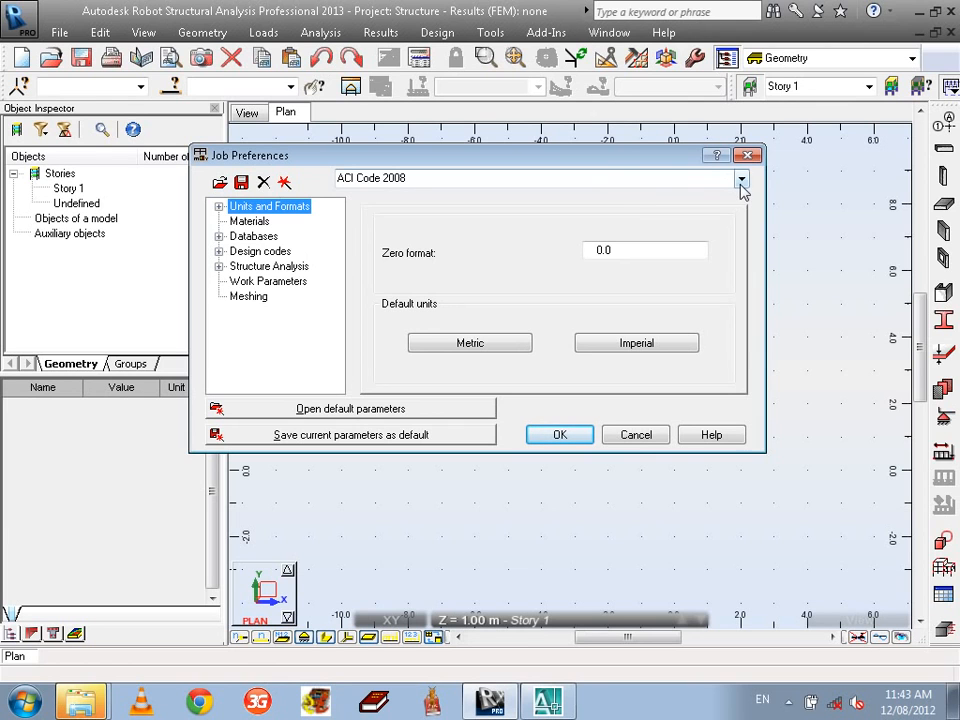
left_click(256, 251)
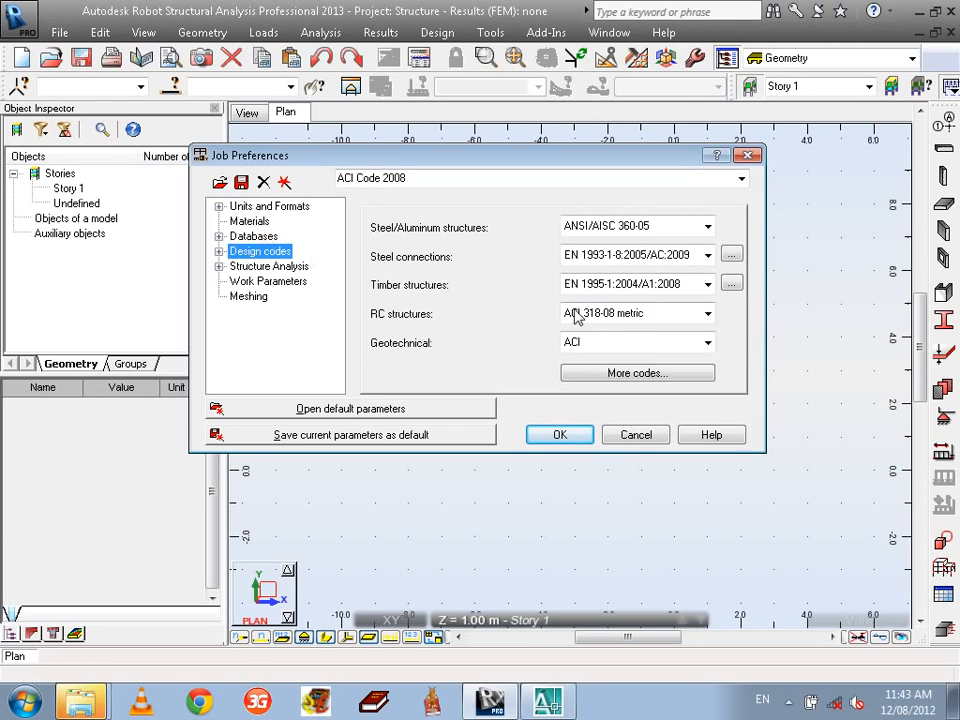
left_click(219, 251)
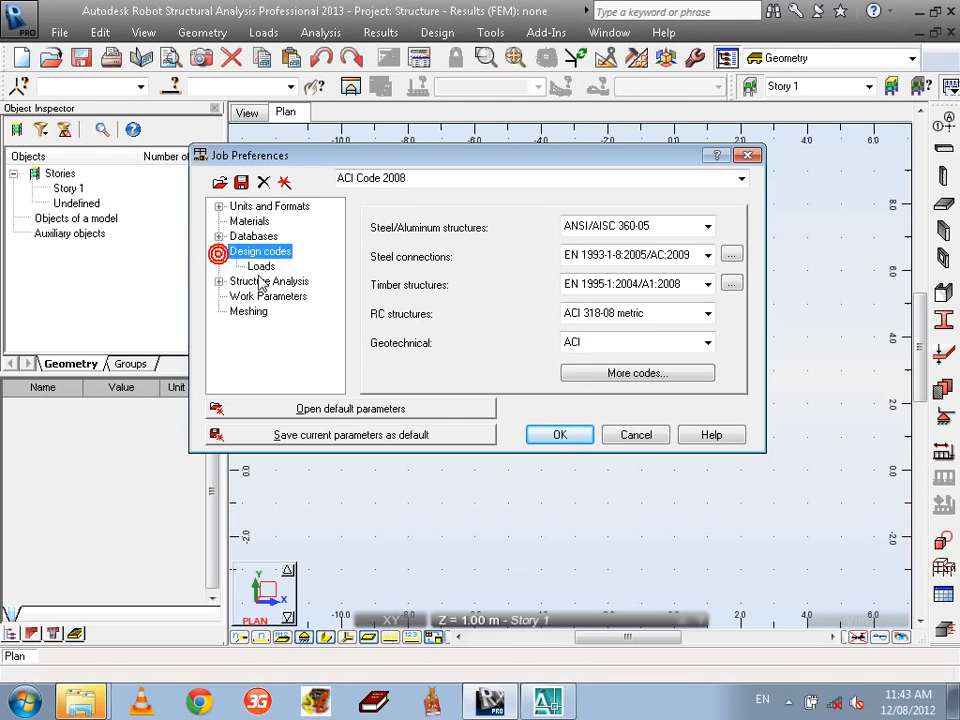
left_click(260, 266)
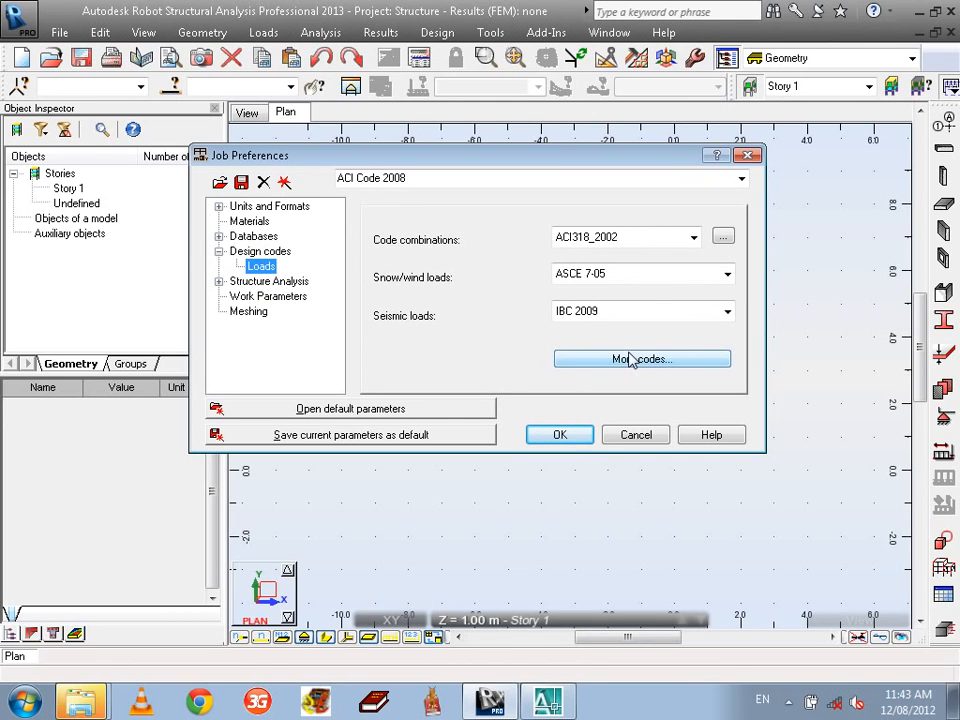
Check the steel, RC and geotechnical design codes, the default units and the basic material set in the job preferences
left_click(258, 251)
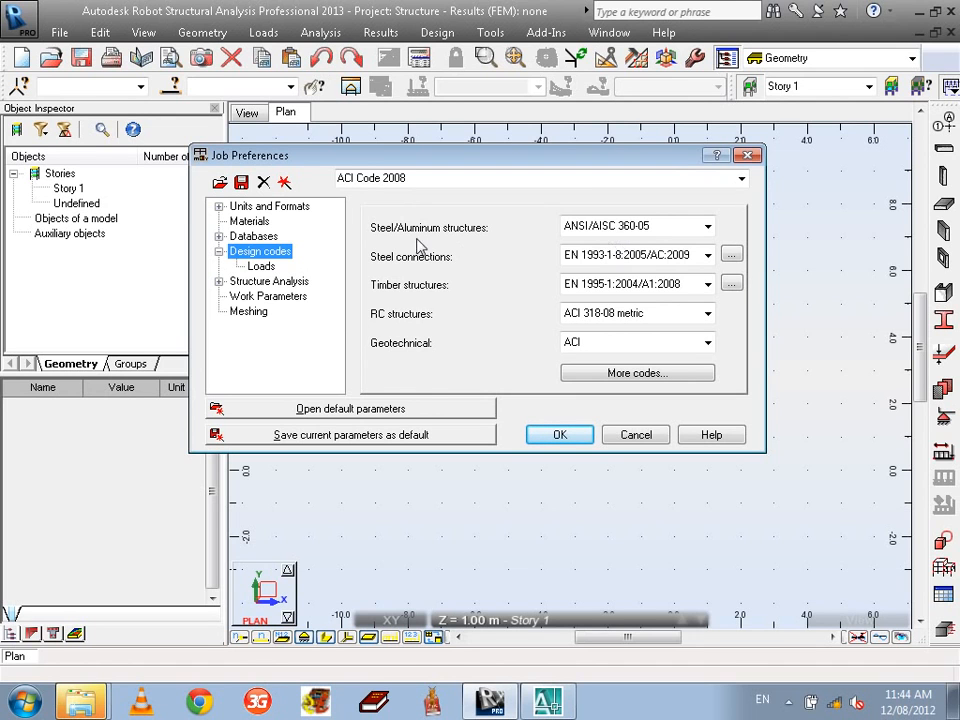
left_click(601, 230)
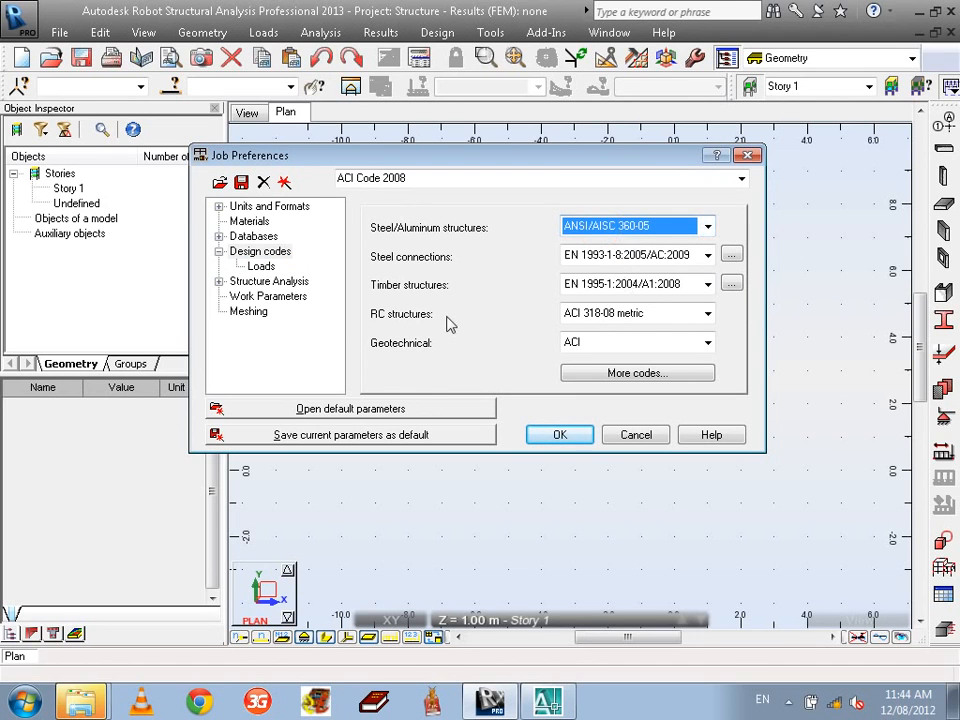
left_click(600, 316)
left_click(600, 316)
left_click(600, 345)
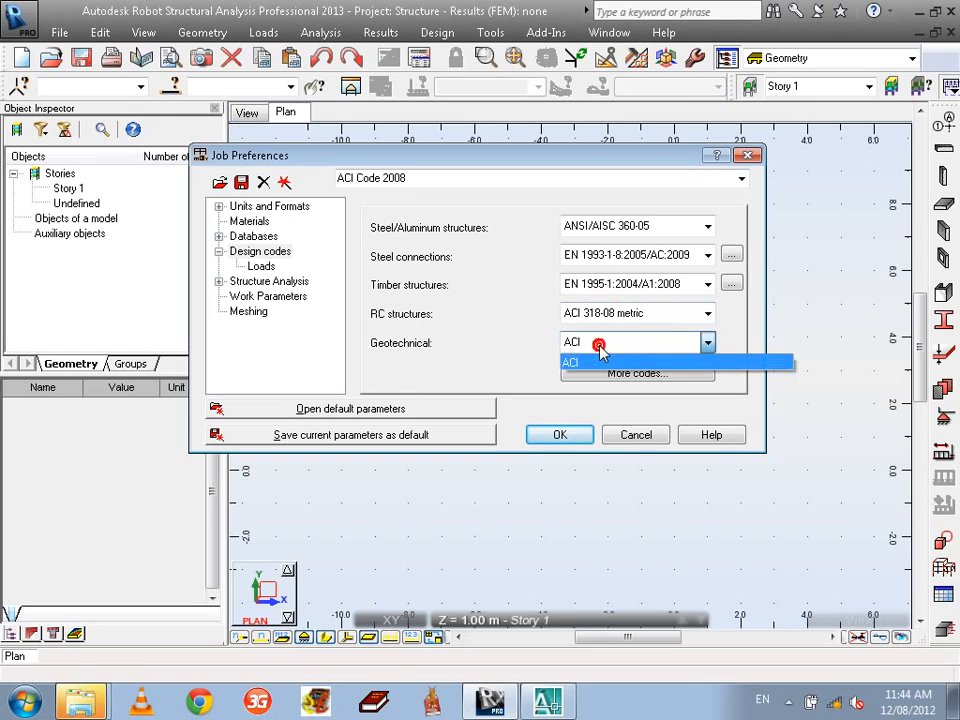
left_click(602, 347)
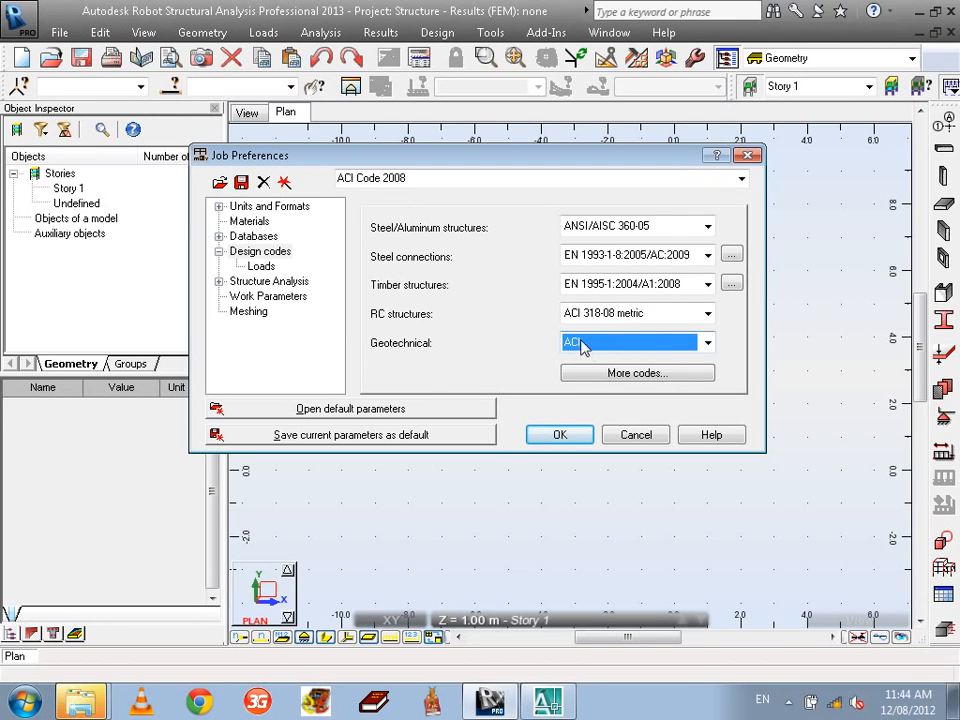
left_click(265, 266)
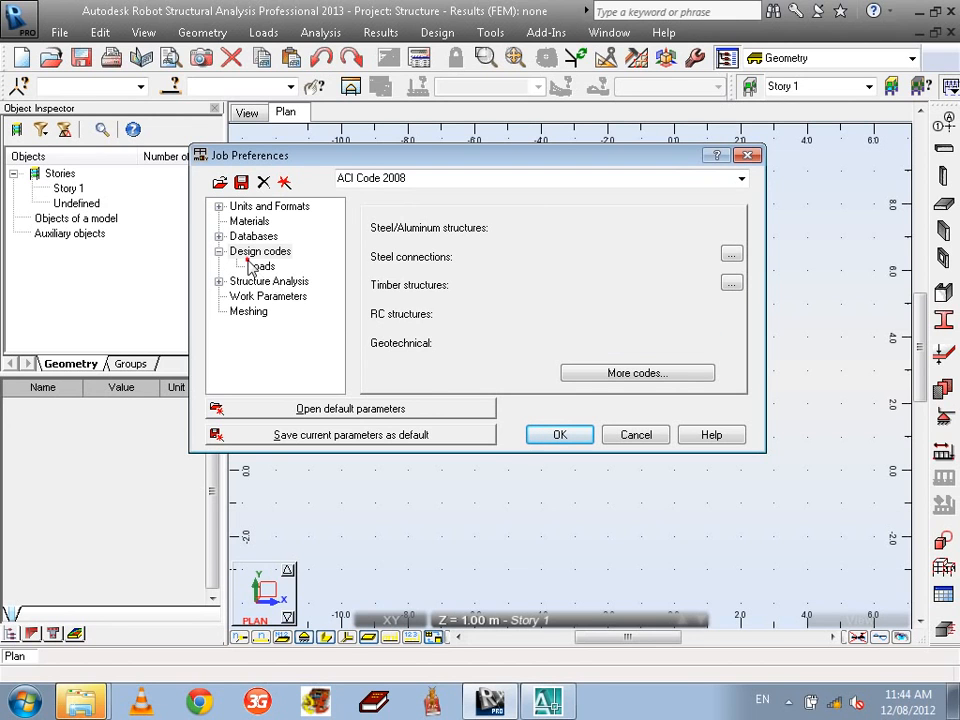
left_click(268, 207)
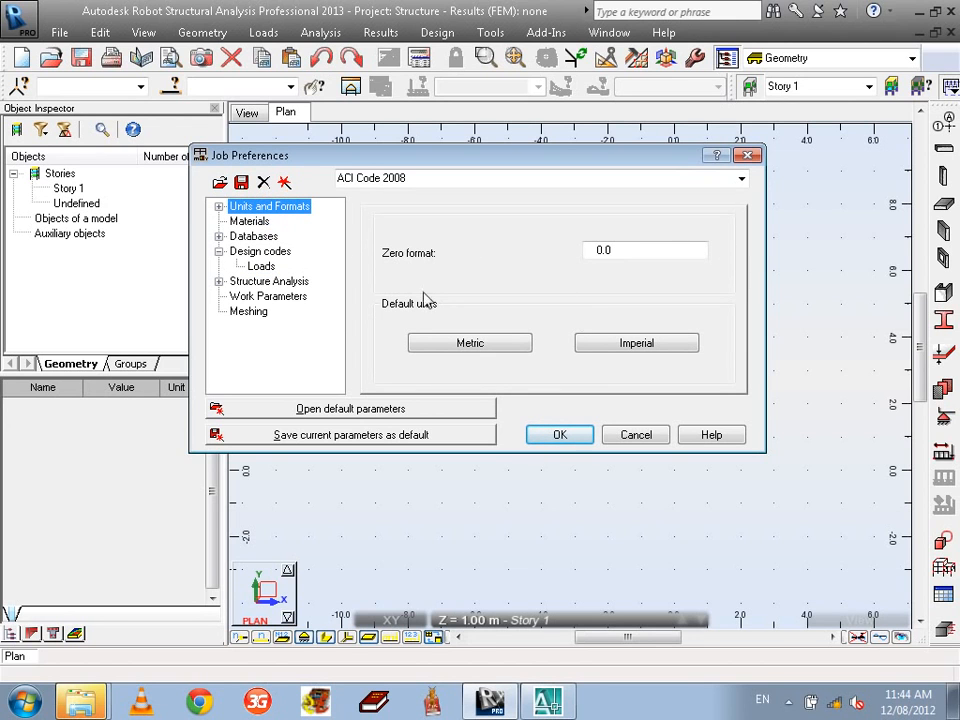
left_click(248, 221)
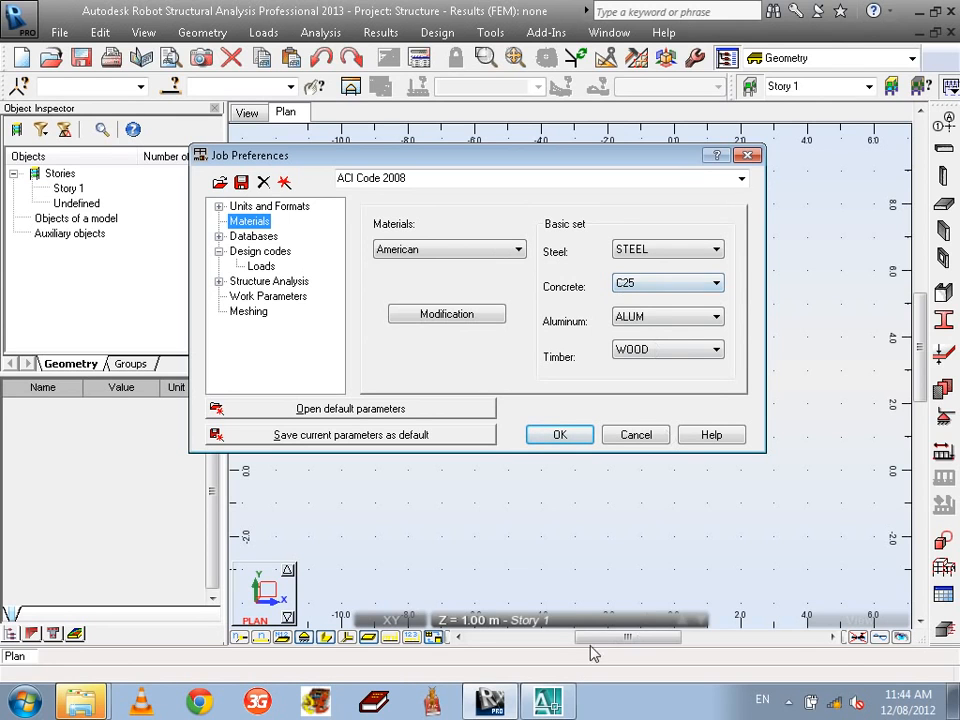
Switch to AutoCAD and add a linear dimension across the width of a square column on the parking plan
left_click(547, 703)
scroll(643, 285, "down", 5)
scroll(525, 272, "up", 10)
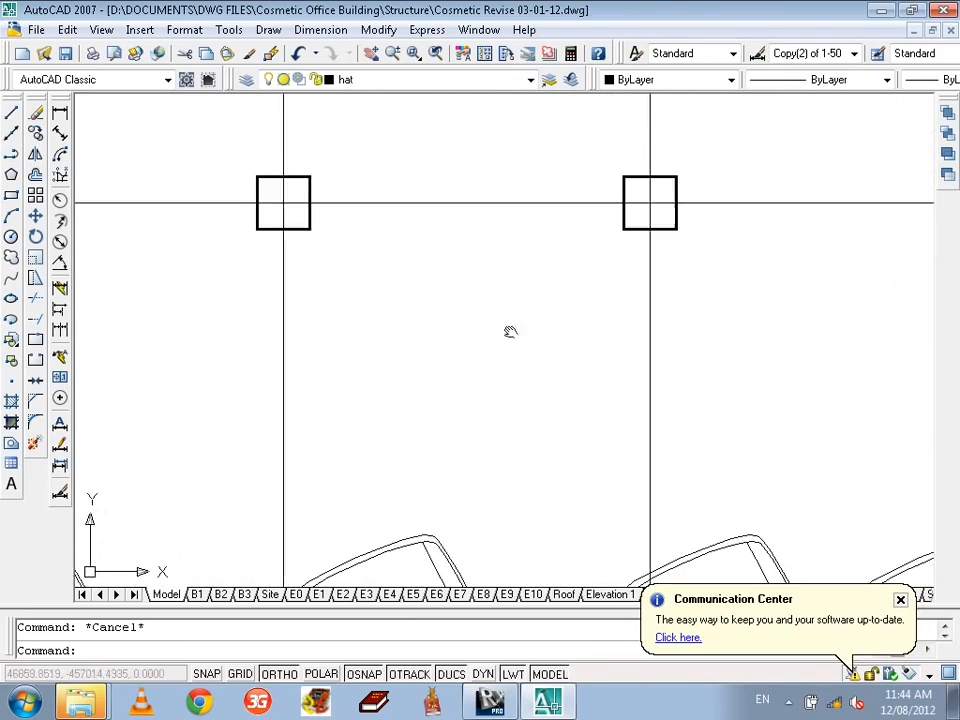
middle_click_drag(510, 332, 504, 335)
left_click(60, 112)
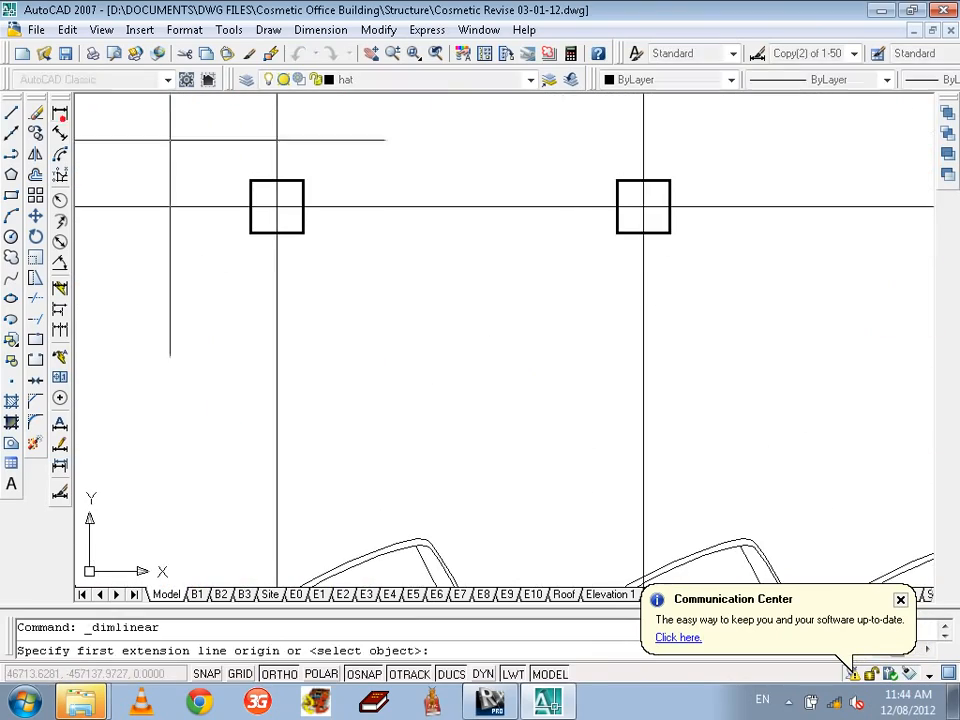
left_click(617, 181)
left_click(669, 181)
left_click(669, 146)
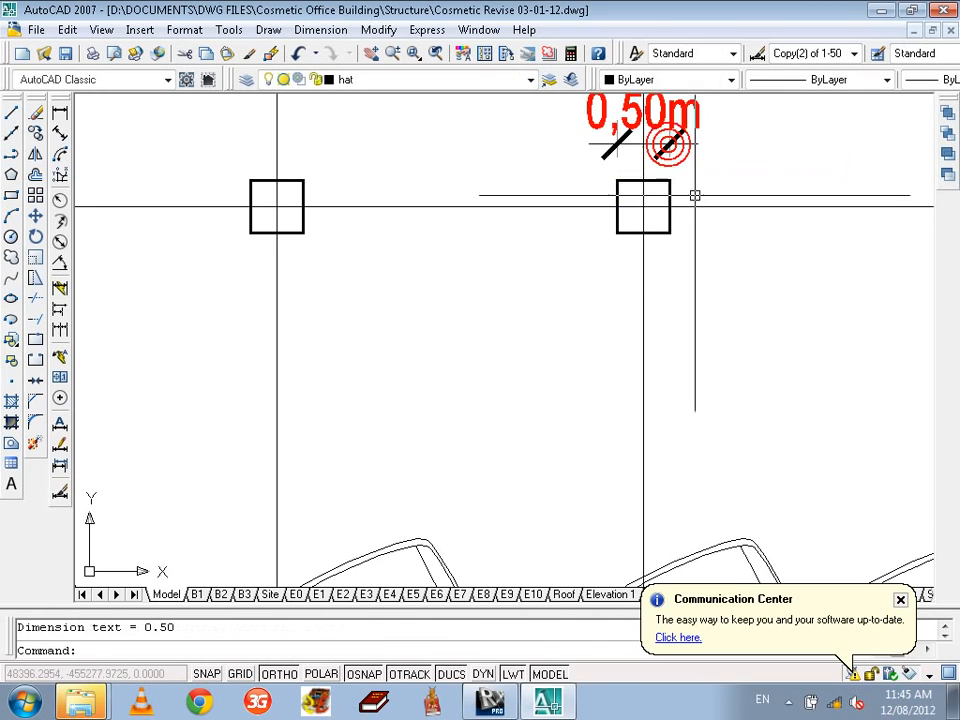
scroll(590, 342, "down", 4)
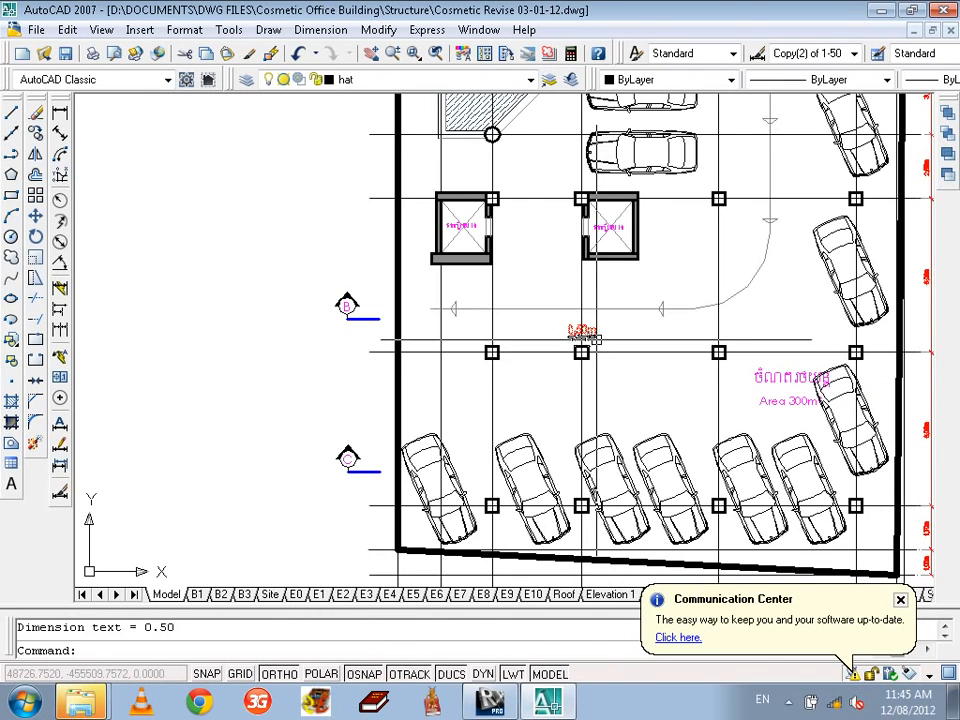
Erase the width dimension above the column
scroll(596, 340, "up", 4)
left_click(578, 352)
key("Return")
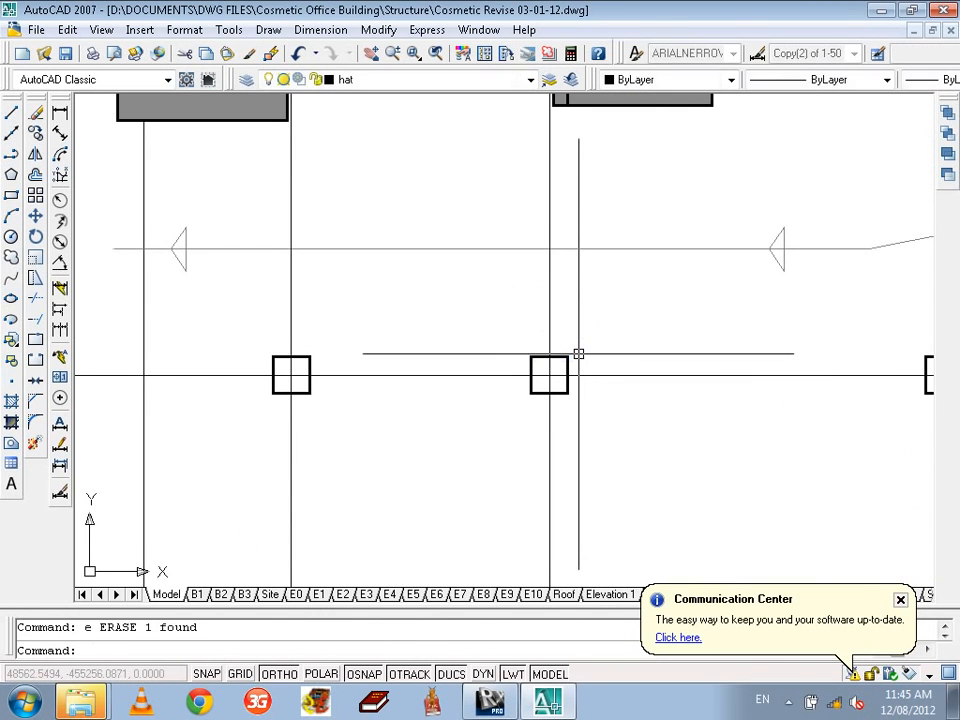
Examine the square columns along the lower grid lines of the parking plan
scroll(579, 354, "down", 4)
scroll(589, 343, "up", 4)
scroll(607, 313, "up", 2)
scroll(606, 332, "down", 5)
scroll(462, 398, "up", 4)
scroll(462, 398, "down", 5)
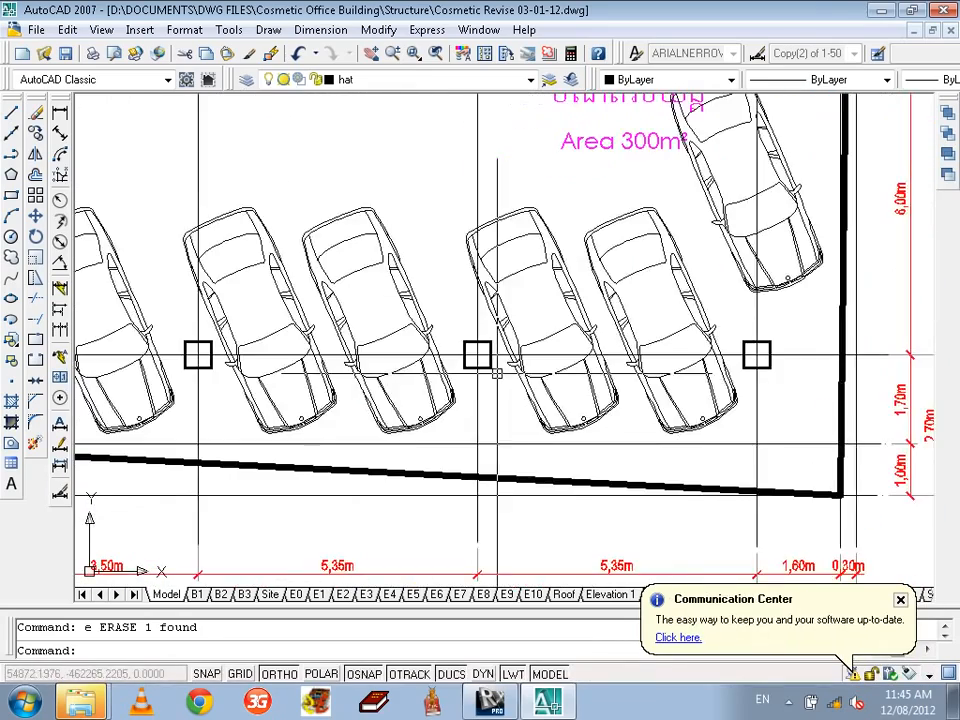
scroll(569, 260, "up", 4)
scroll(569, 260, "up", 1)
scroll(465, 300, "down", 5)
scroll(465, 250, "up", 4)
middle_click_drag(420, 400, 460, 280)
middle_click_drag(460, 480, 482, 255)
middle_click_drag(371, 342, 405, 225)
scroll(300, 330, "up", 4)
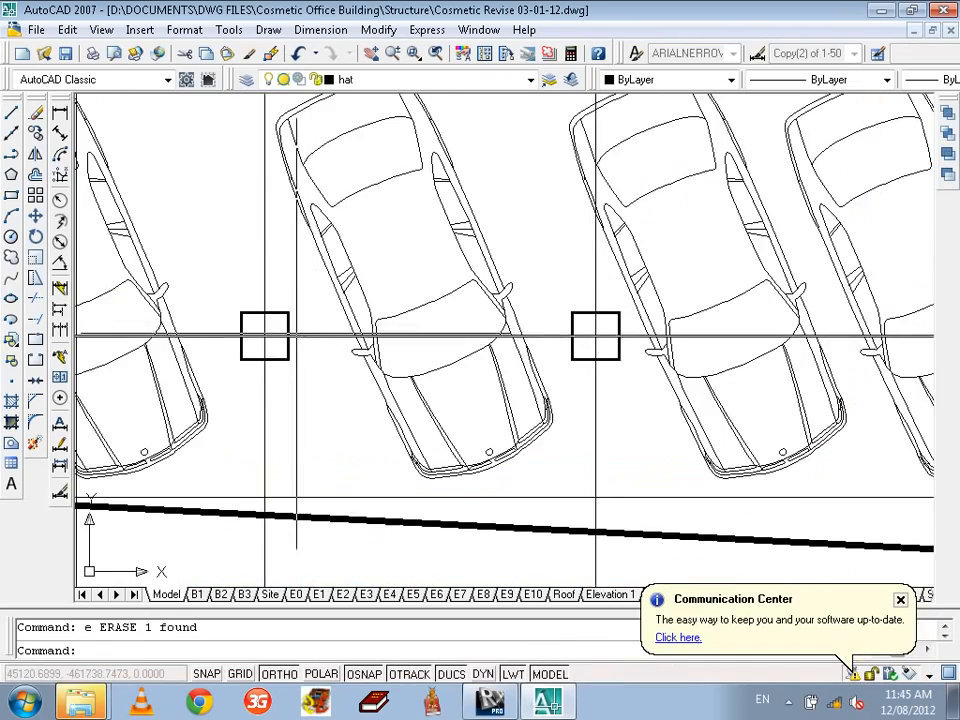
scroll(285, 330, "down", 1)
scroll(330, 400, "down", 3)
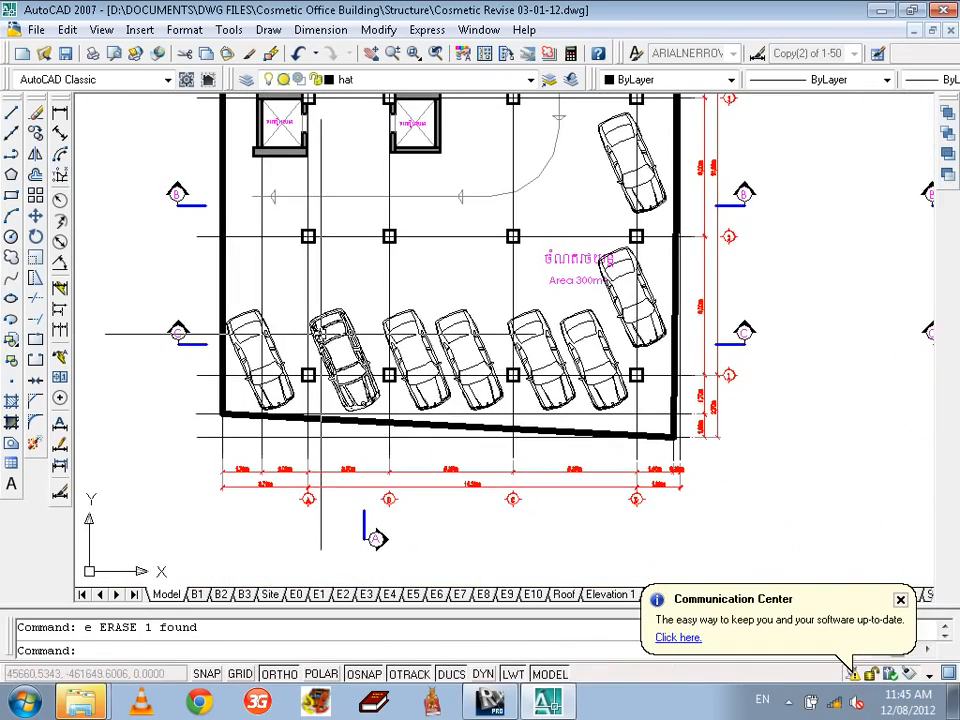
scroll(322, 300, "up", 3)
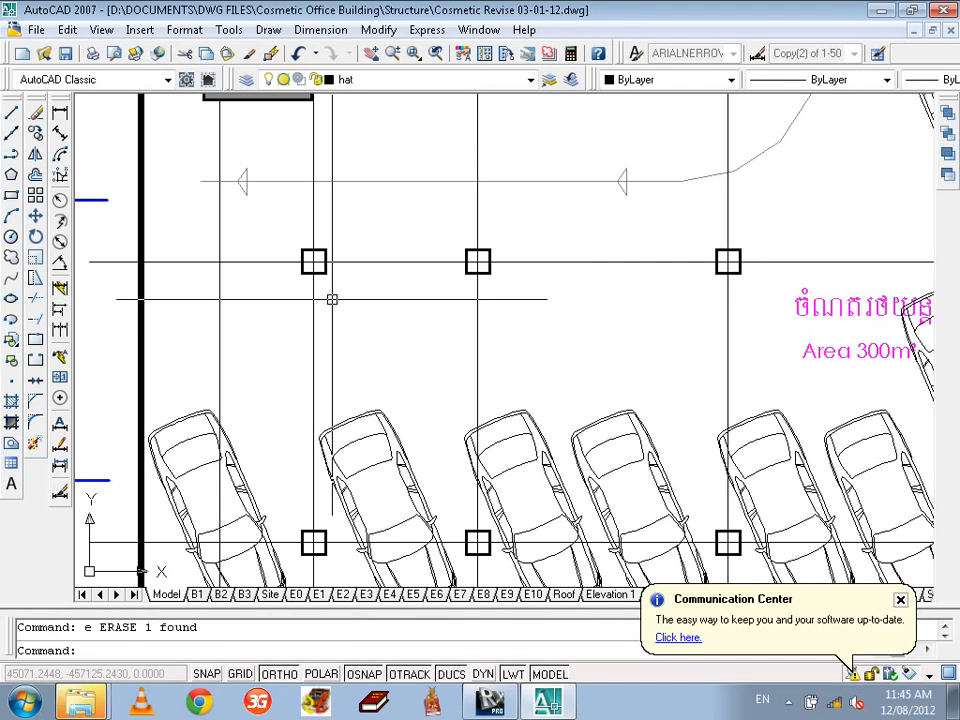
scroll(332, 299, "down", 2)
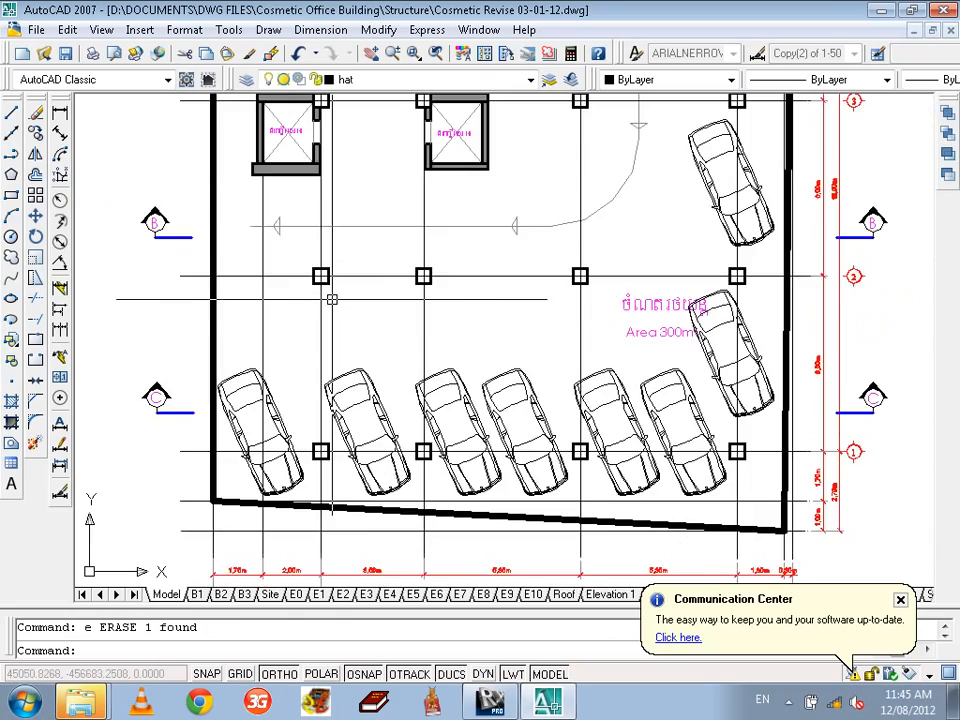
Review the overall column layout and grid of the parking plan, including the round columns and lift shafts
middle_click_drag(332, 299, 352, 400)
scroll(352, 400, "down", 5)
scroll(323, 361, "up", 3)
middle_click_drag(323, 361, 325, 345)
middle_click_drag(300, 260, 300, 266)
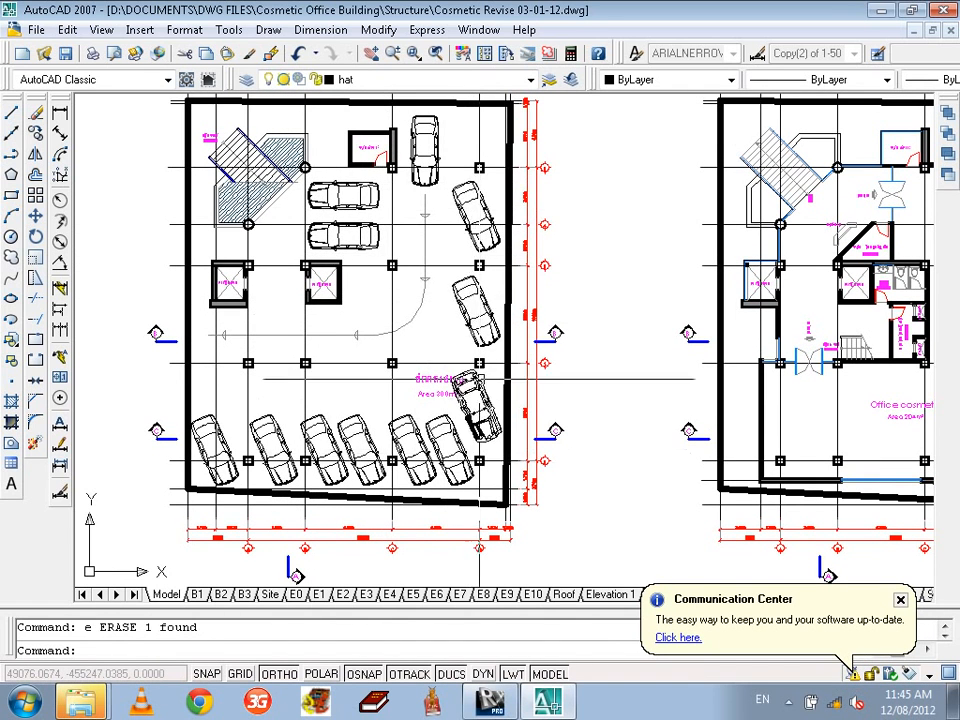
scroll(473, 386, "up", 3)
scroll(484, 475, "down", 2)
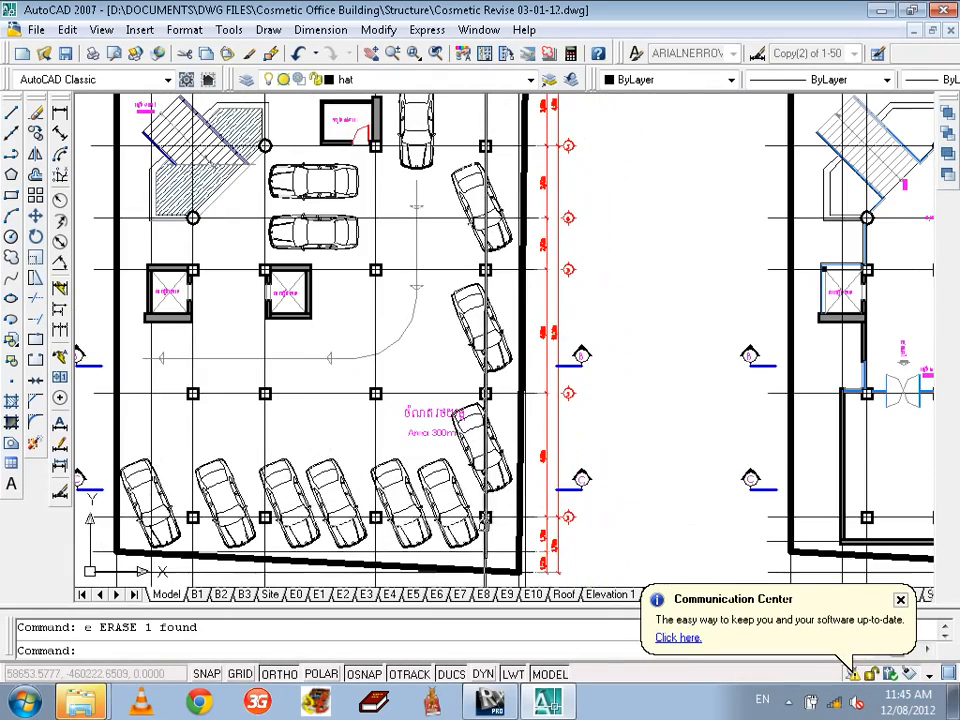
Add a radius dimension to the round column at the lower corner of the hatched stair area
scroll(187, 192, "up", 7)
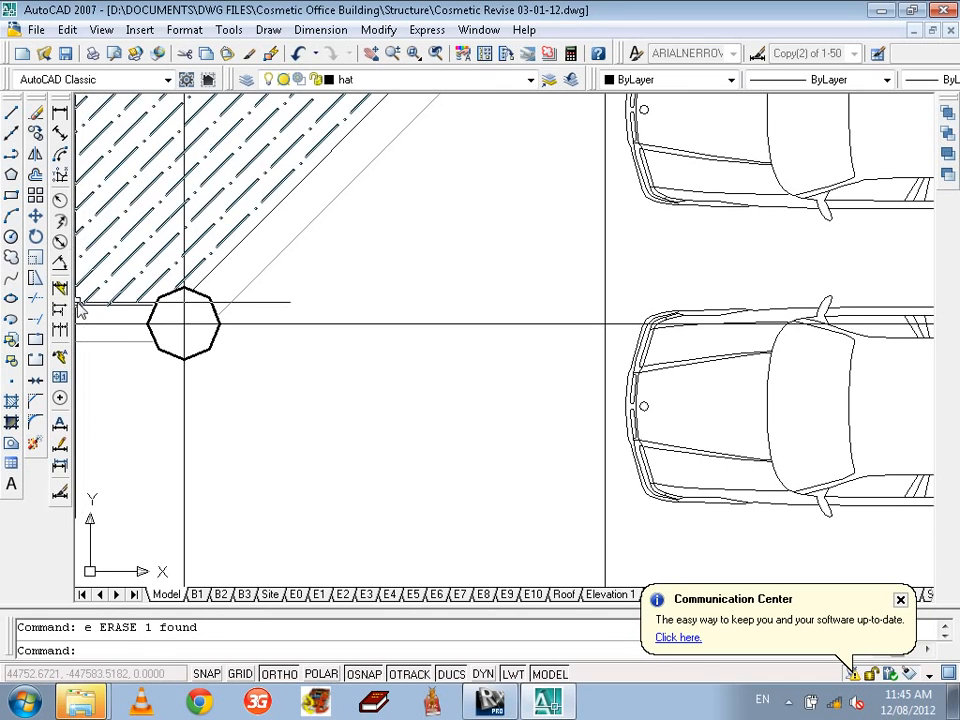
left_click(59, 203)
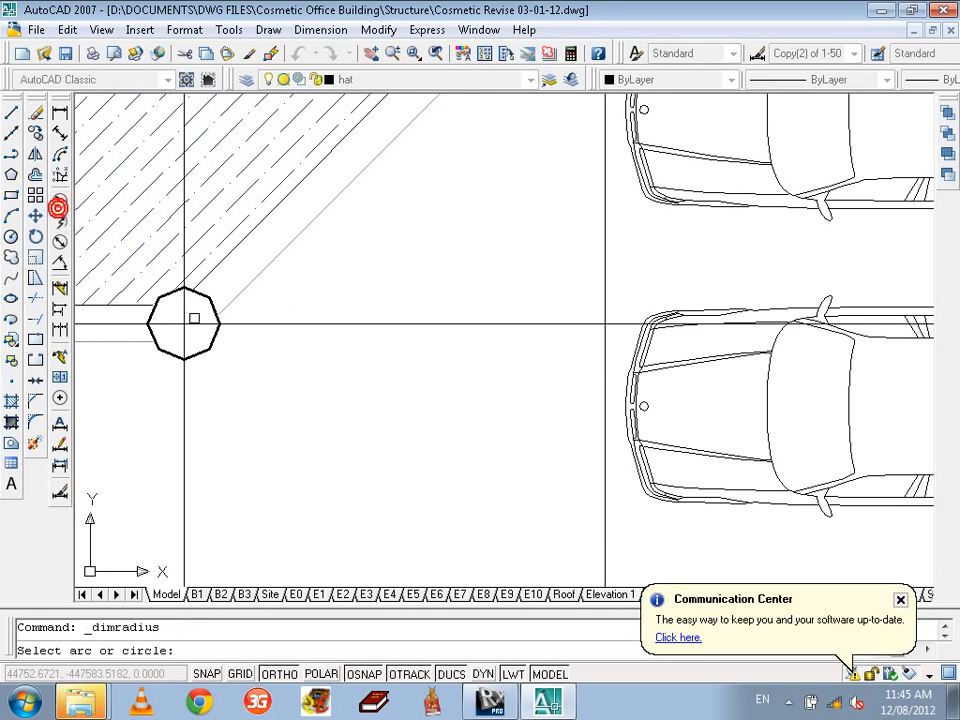
left_click(205, 352)
left_click(313, 400)
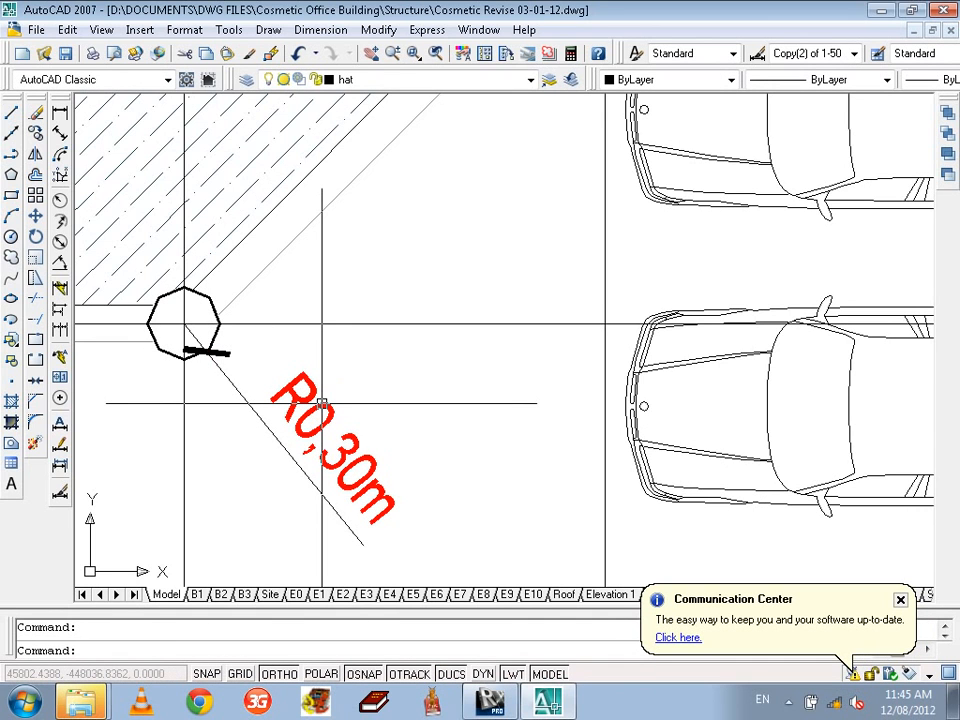
Erase the radius dimension from the round column by the stair
left_click(379, 420)
left_click(313, 480)
type("e")
key("Return")
Add a diameter dimension to the round column at the lower corner of the hatched stair area
scroll(354, 422, "down", 4)
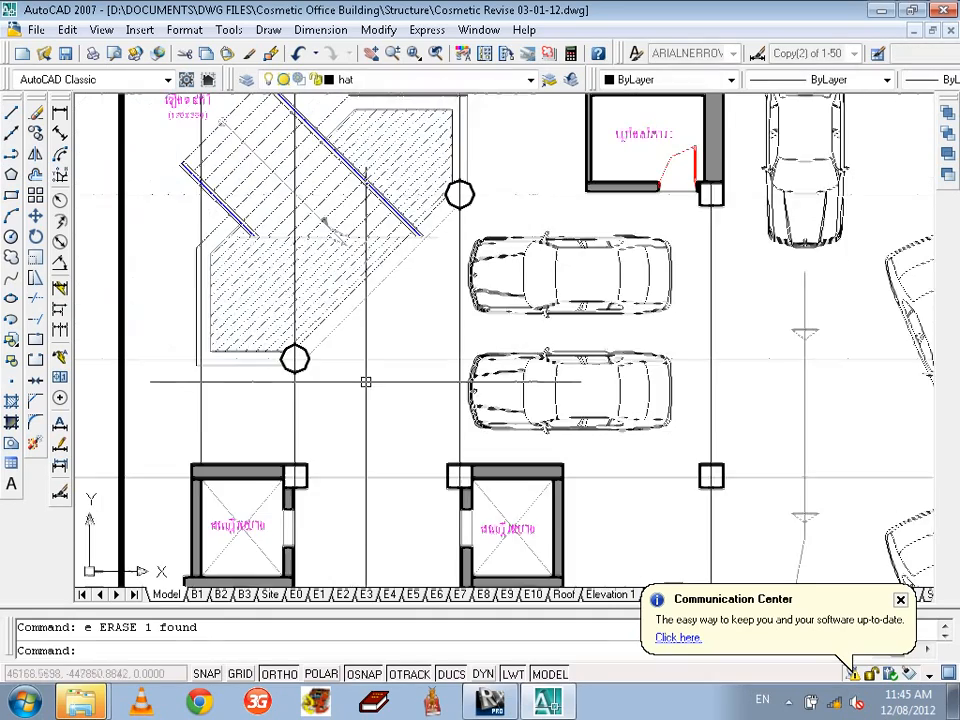
left_click(59, 242)
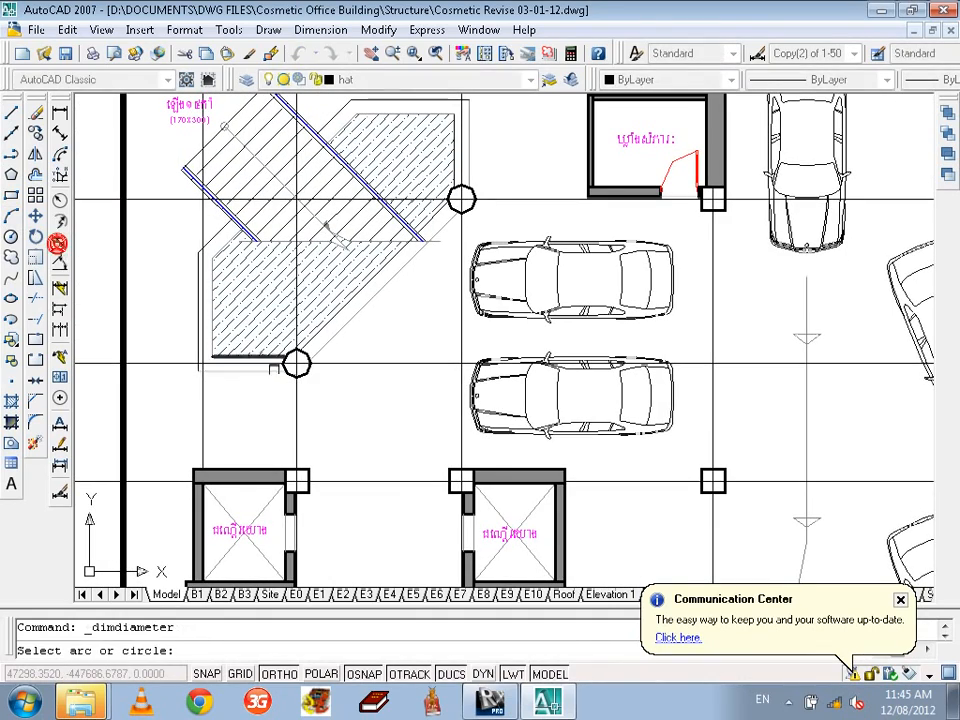
left_click(306, 371)
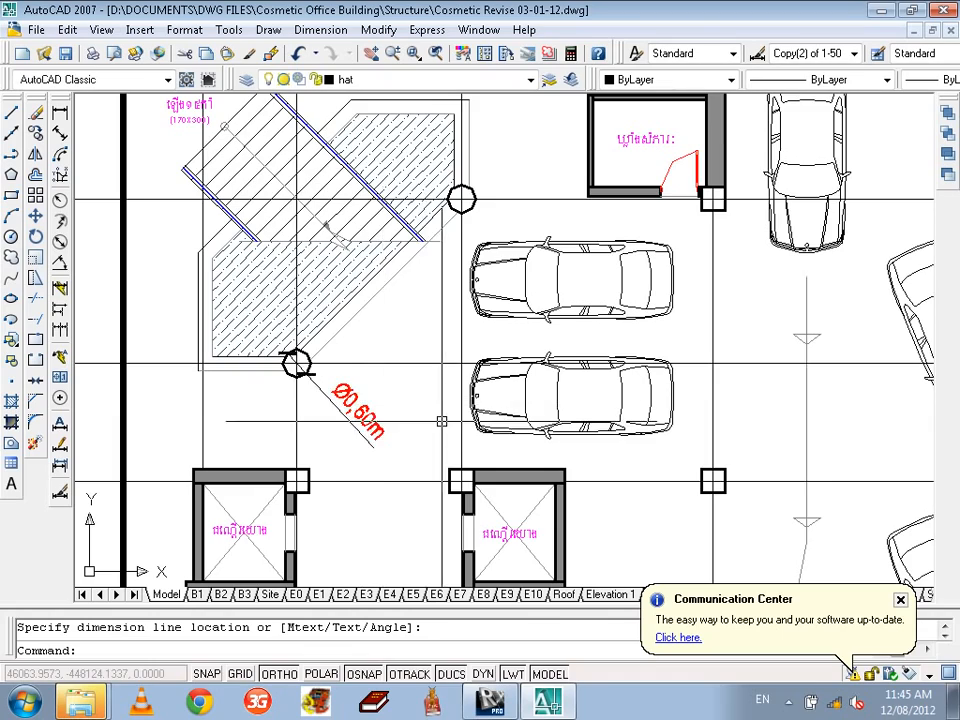
middle_click_drag(355, 392, 280, 279)
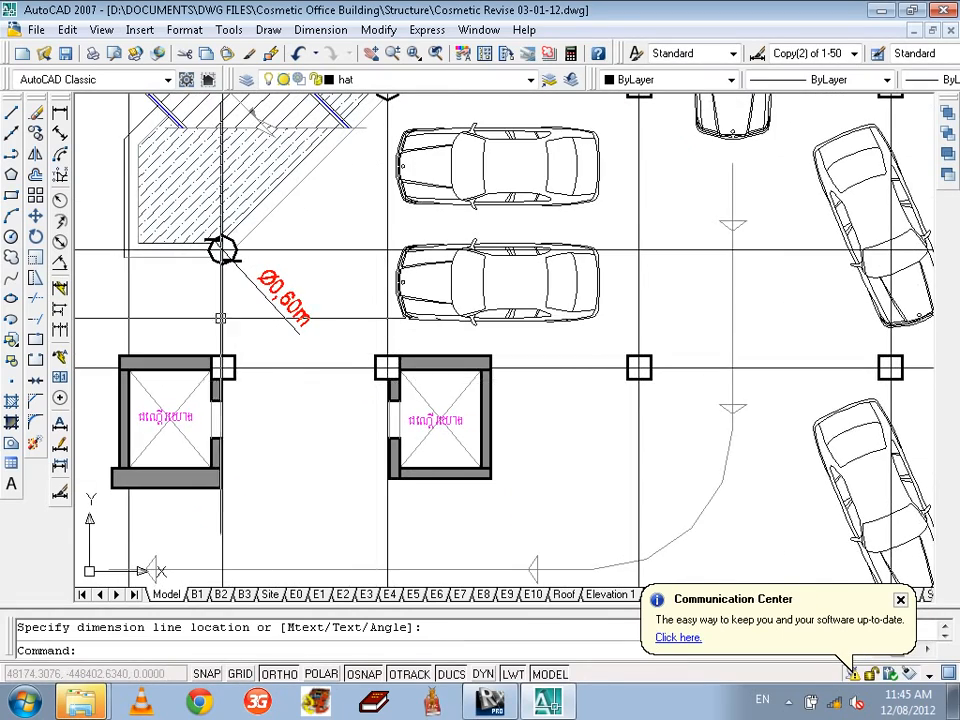
Examine the walls and columns around the lift shafts on the parking plan and the E1 floor plan
scroll(386, 368, "up", 4)
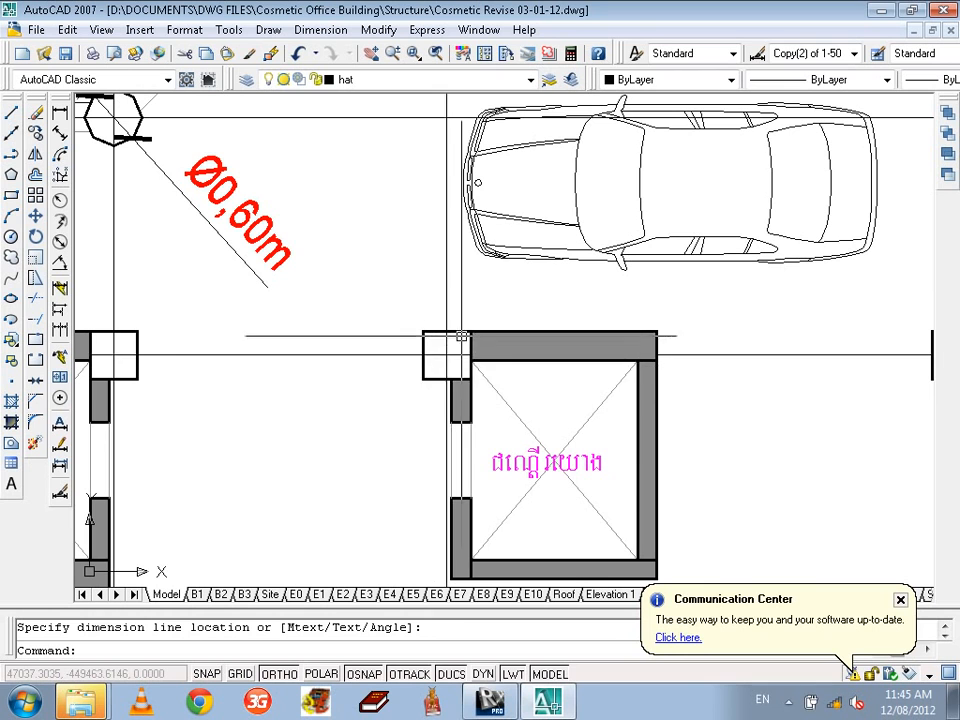
scroll(500, 377, "down", 4)
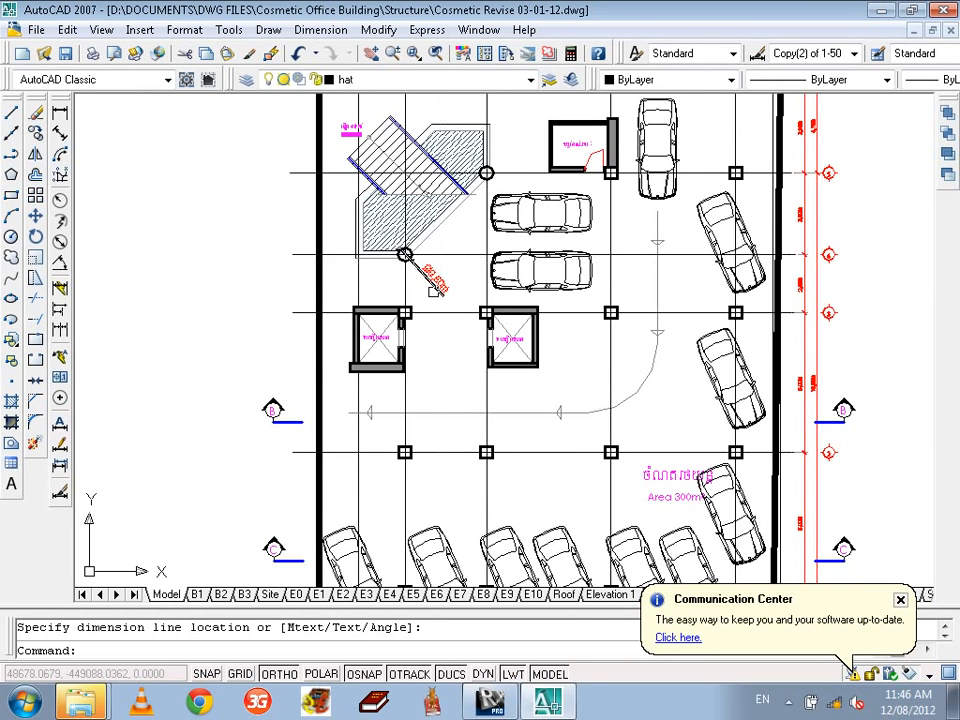
scroll(522, 348, "up", 2)
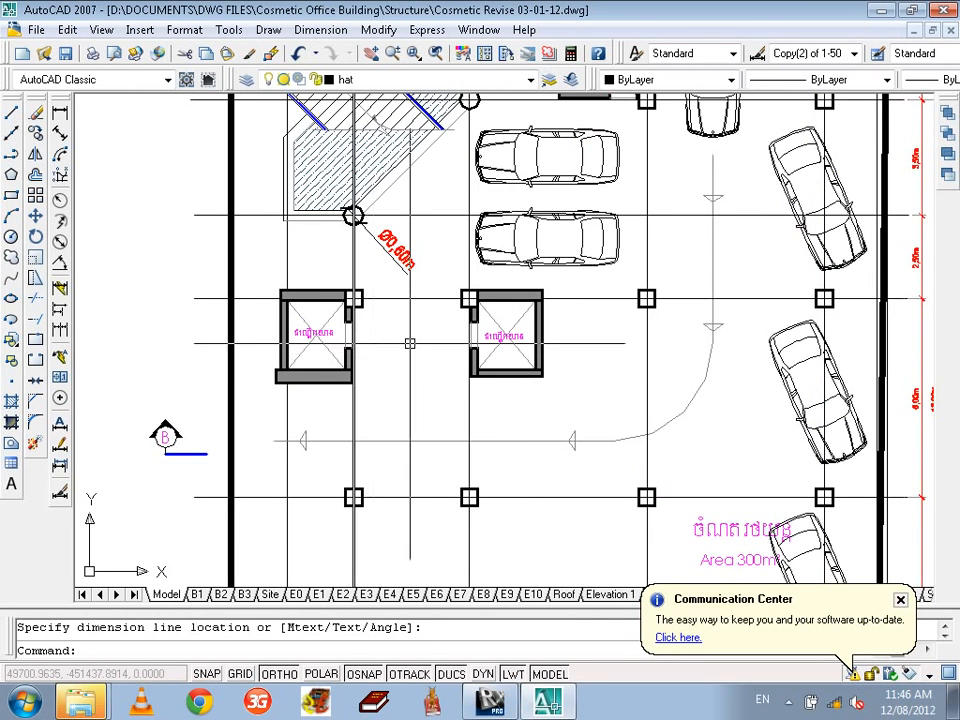
scroll(488, 314, "up", 2)
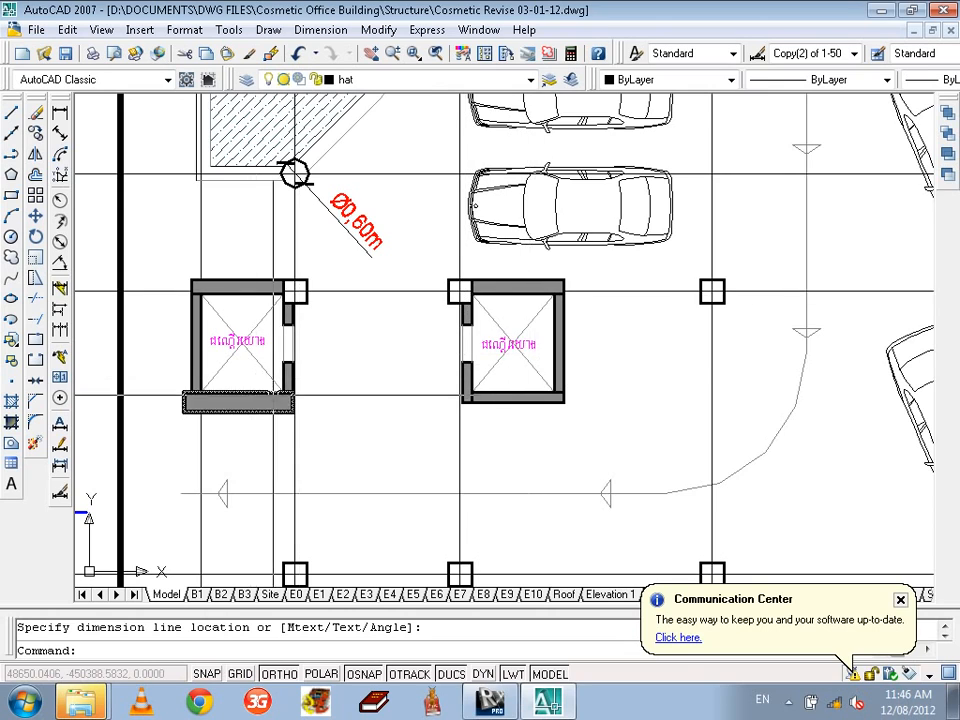
scroll(253, 381, "down", 8)
scroll(470, 321, "up", 10)
middle_click_drag(781, 274, 317, 285)
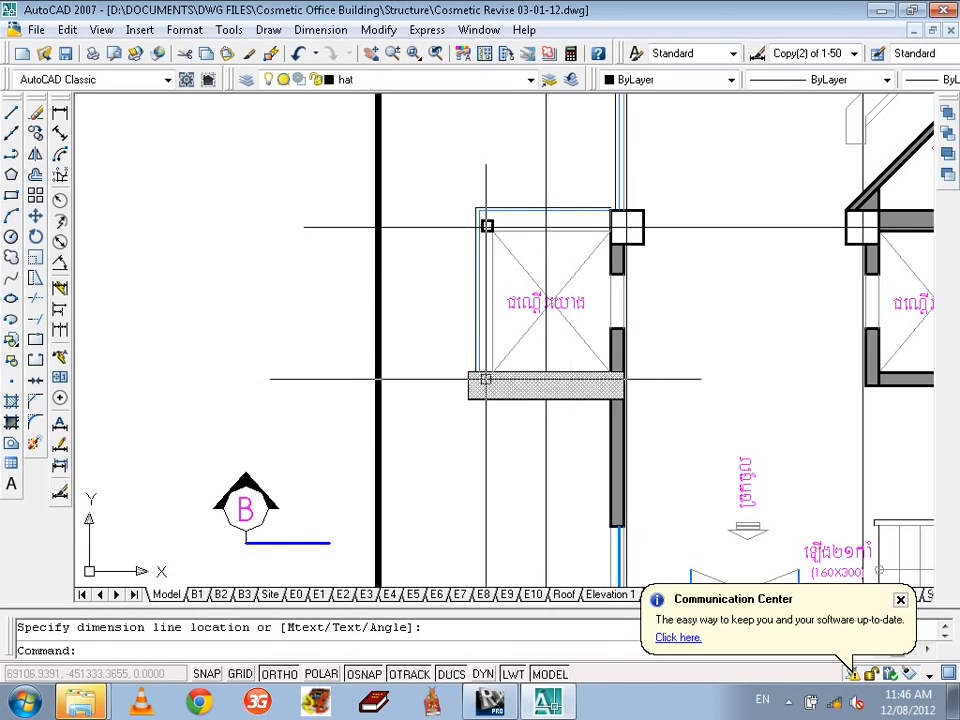
Examine the E1 and E2 floor plans, checking the columns, stairs, lift shafts and the lower row of grid dimensions
scroll(639, 315, "down", 3)
middle_click_drag(639, 315, 699, 410)
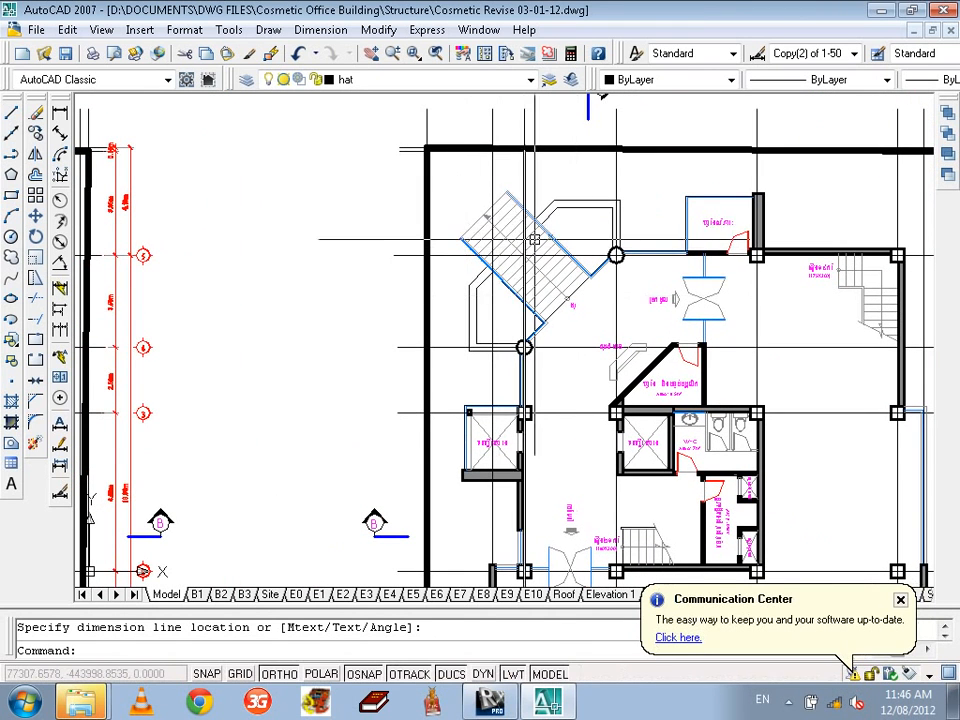
middle_click_drag(651, 545, 515, 393)
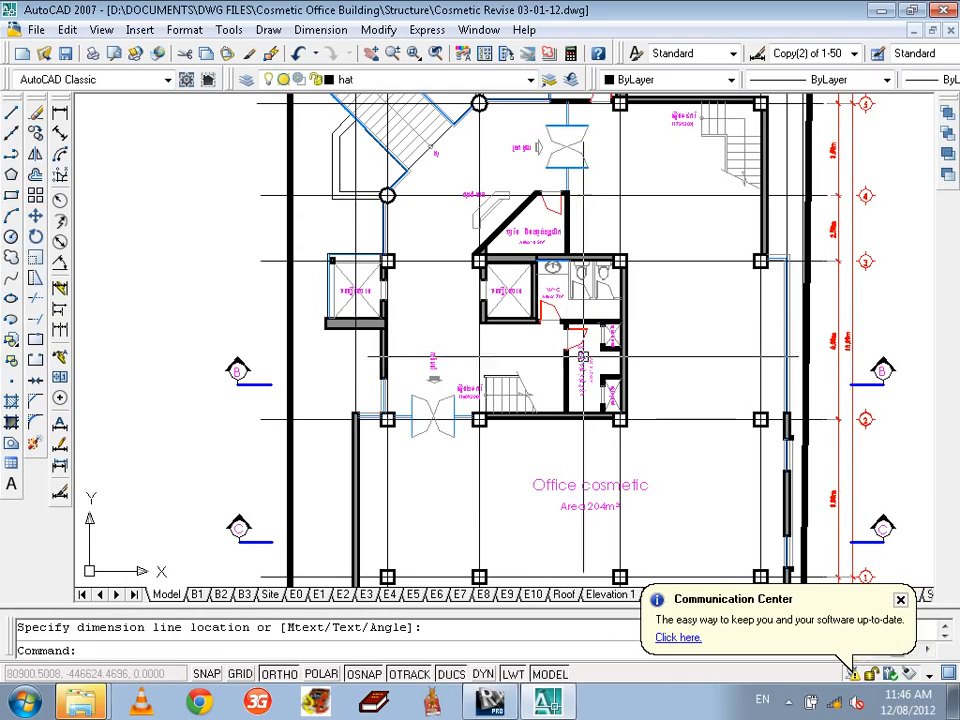
scroll(530, 375, "down", 3)
middle_click_drag(903, 312, 603, 270)
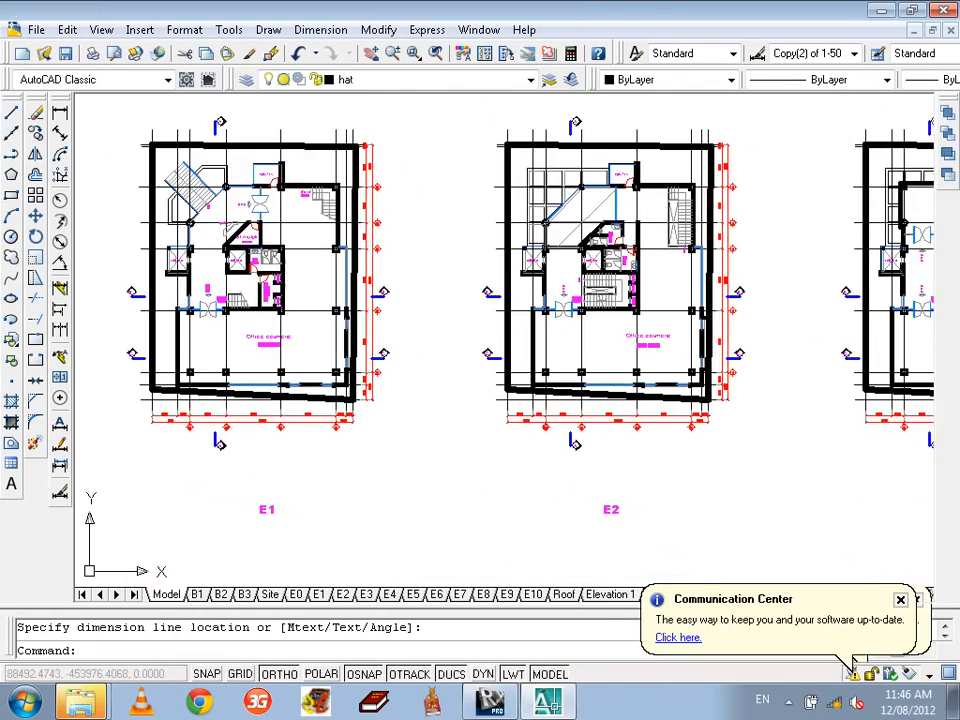
scroll(603, 270, "up", 7)
scroll(563, 280, "down", 8)
middle_click_drag(335, 396, 404, 380)
scroll(552, 332, "up", 2)
middle_click_drag(570, 330, 475, 326)
scroll(425, 200, "up", 5)
scroll(403, 300, "down", 9)
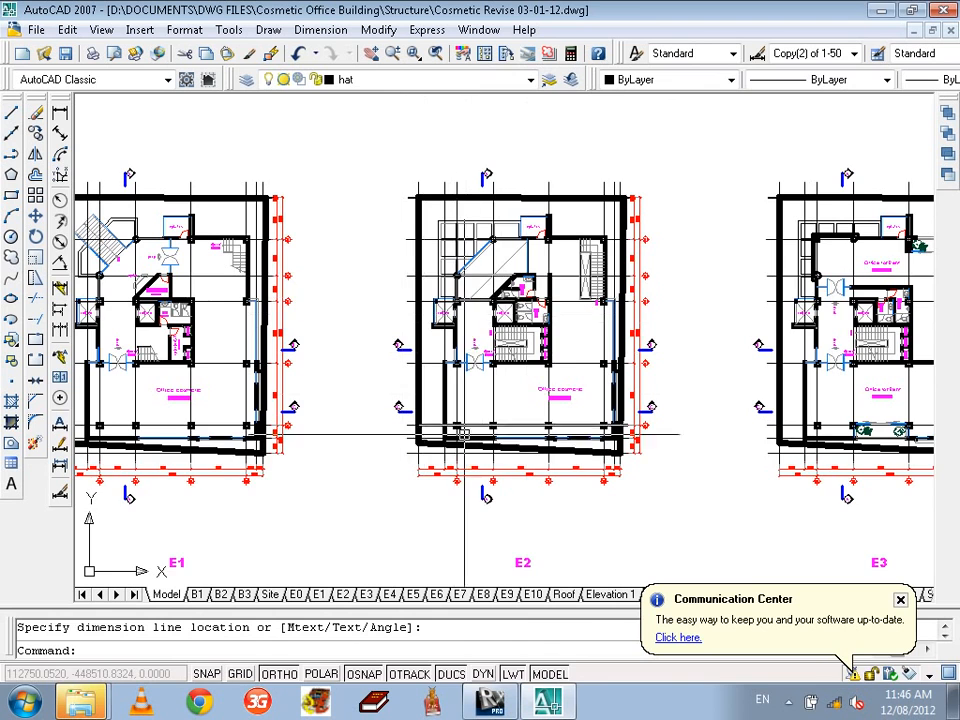
middle_click_drag(381, 506, 399, 441)
scroll(516, 415, "up", 5)
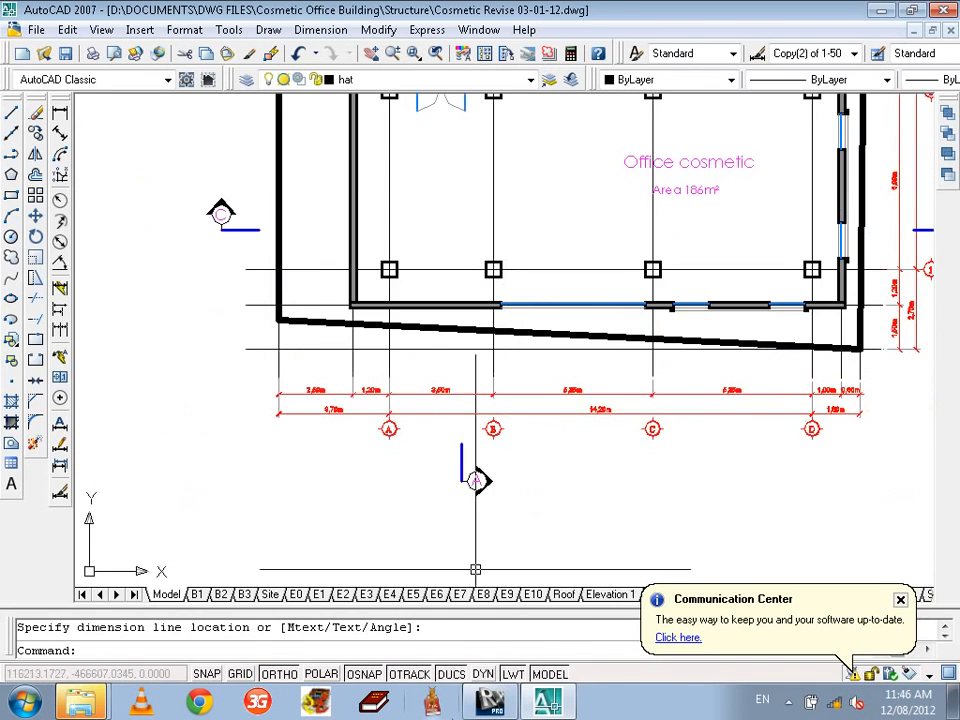
Switch to Robot Structural Analysis and accept the job preferences
left_click(490, 703)
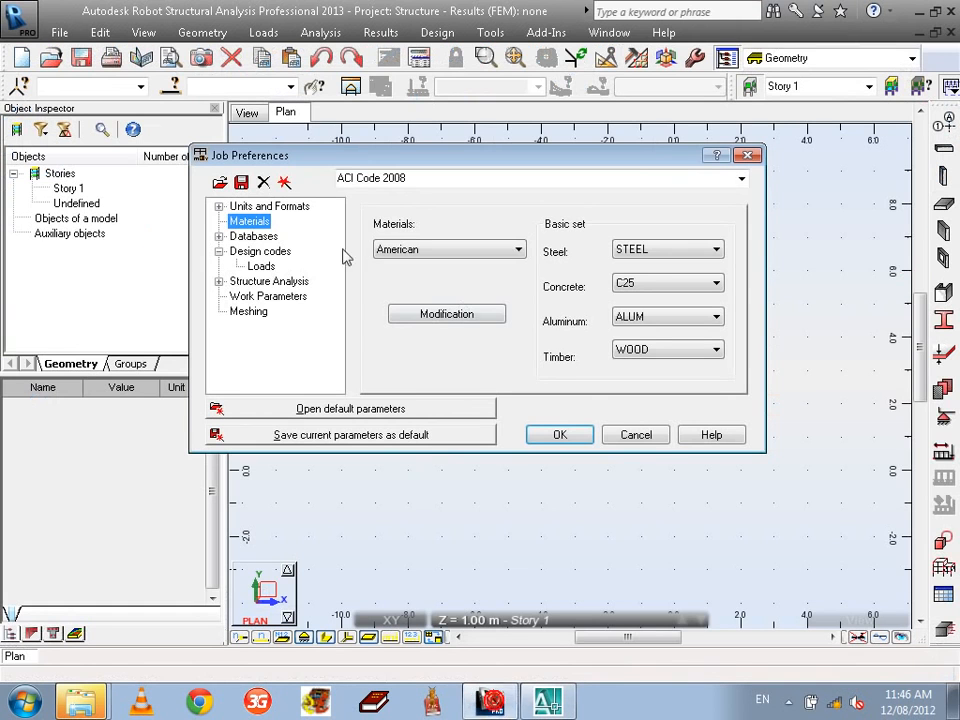
left_click(561, 435)
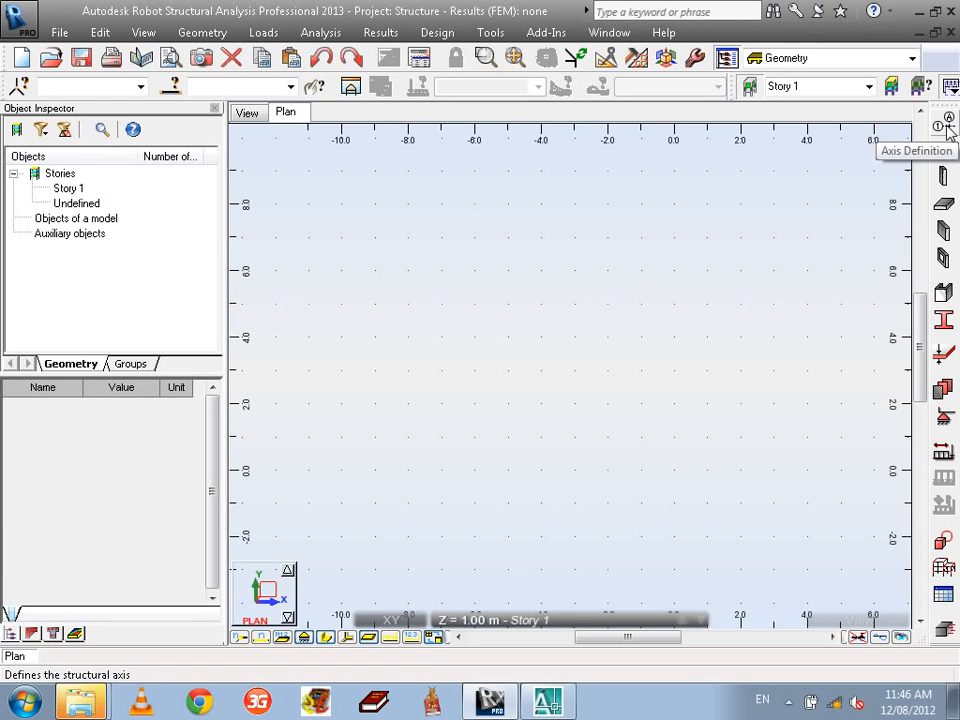
Open the structural axis definition and look through its Y and Z axis settings
left_click(946, 126)
left_click_drag(761, 114, 585, 96)
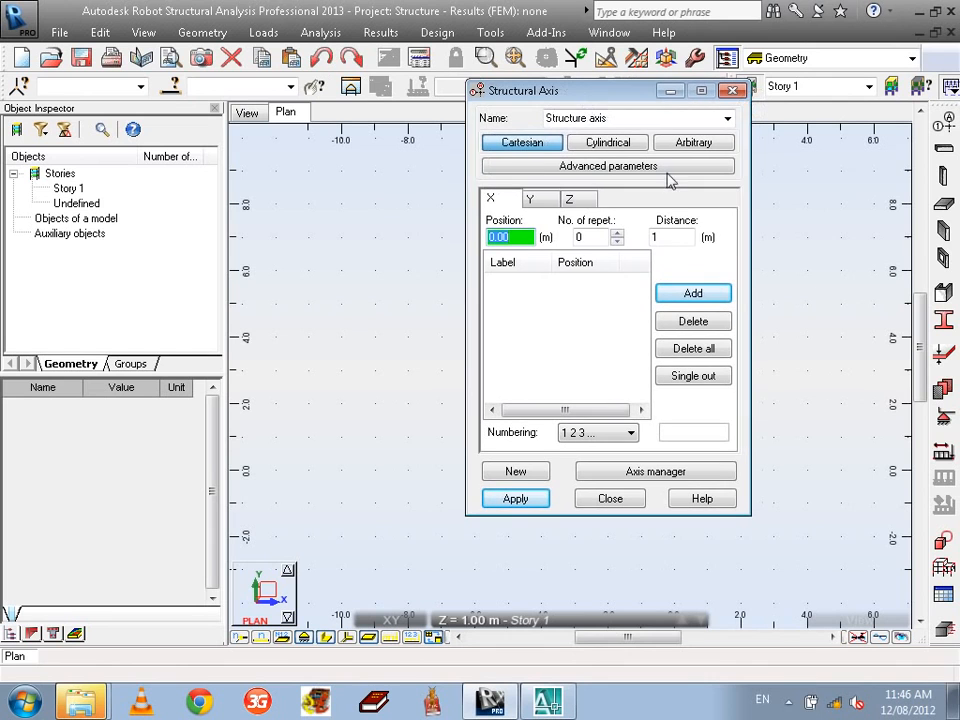
left_click(566, 202)
left_click(531, 201)
left_click(574, 204)
left_click(531, 202)
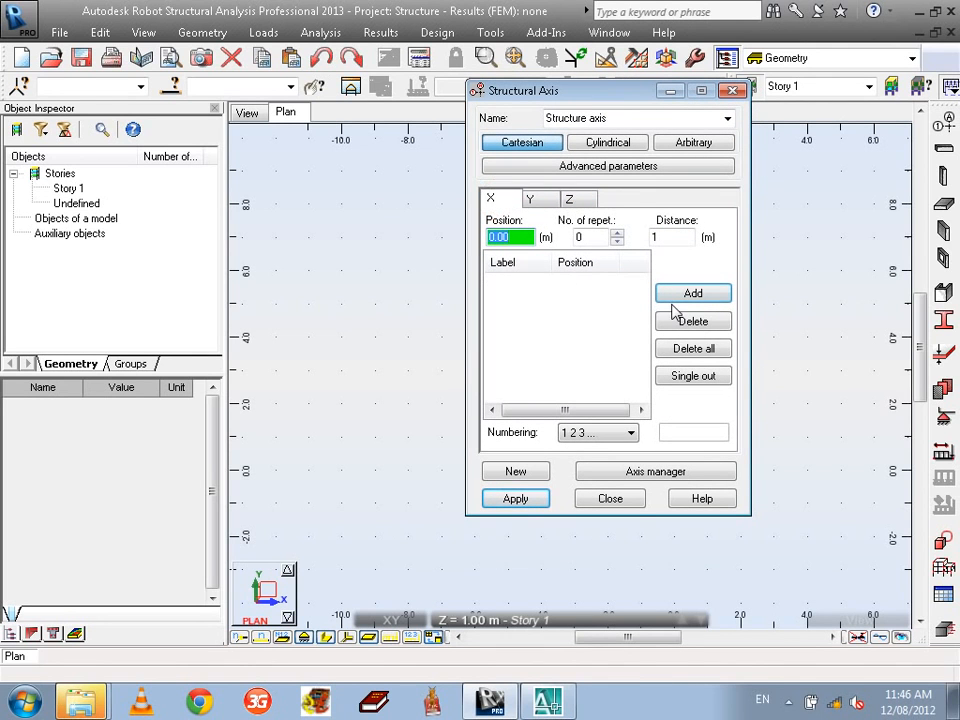
Switch to AutoCAD and go back from the E2 floor plan to the full parking plan
left_click(547, 705)
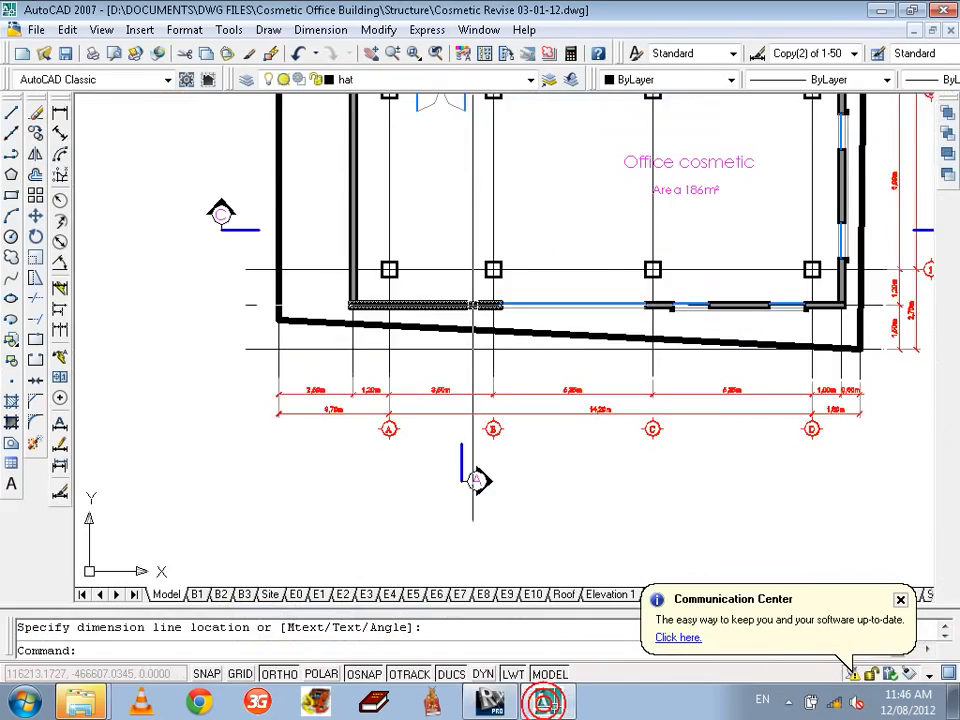
scroll(476, 482, "down", 5)
middle_click_drag(658, 121, 608, 175)
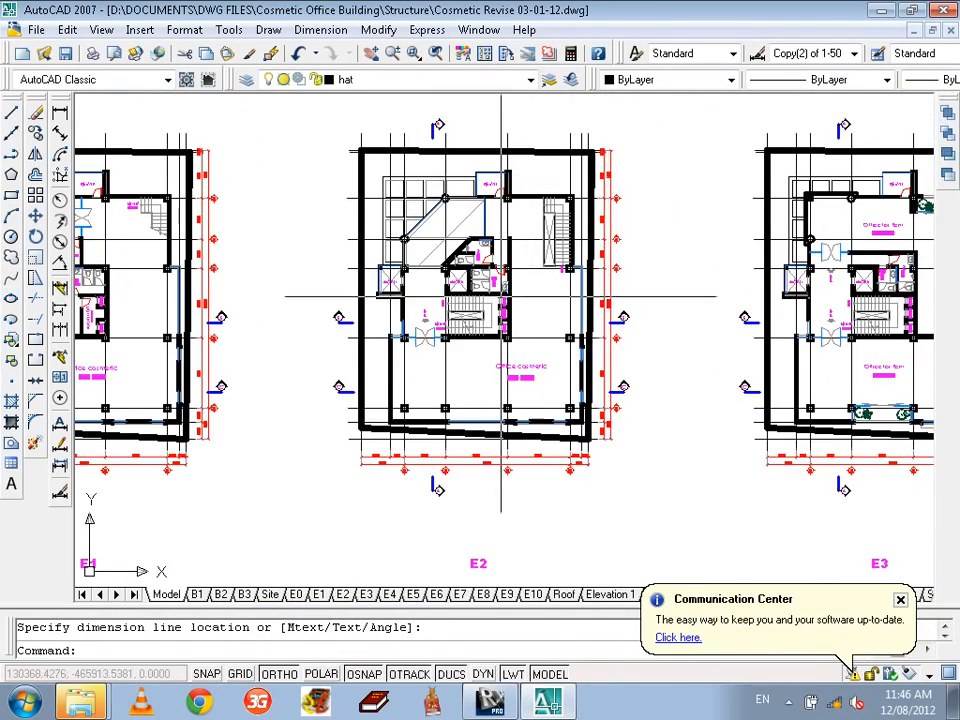
middle_click_drag(514, 393, 578, 390)
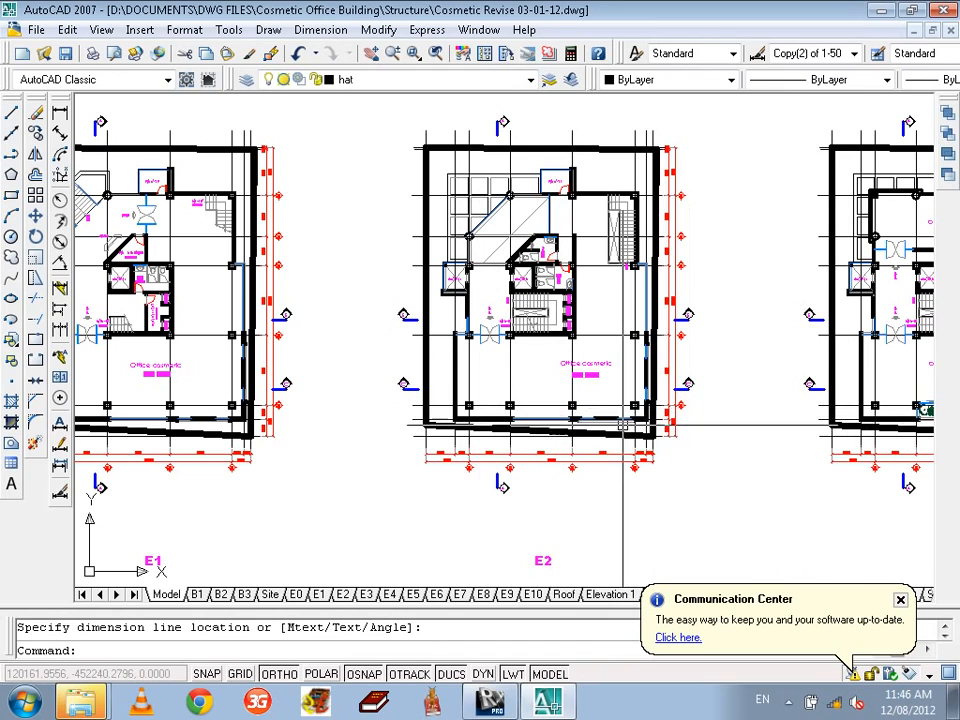
middle_click_drag(297, 318, 734, 372)
middle_click_drag(122, 333, 446, 281)
scroll(426, 325, "up", 3)
mouse_move(443, 331)
middle_mouse_down()
mouse_move(450, 393)
mouse_move(400, 420)
mouse_move(396, 380)
middle_mouse_up()
scroll(388, 321, "down", 2)
middle_click_drag(388, 321, 381, 340)
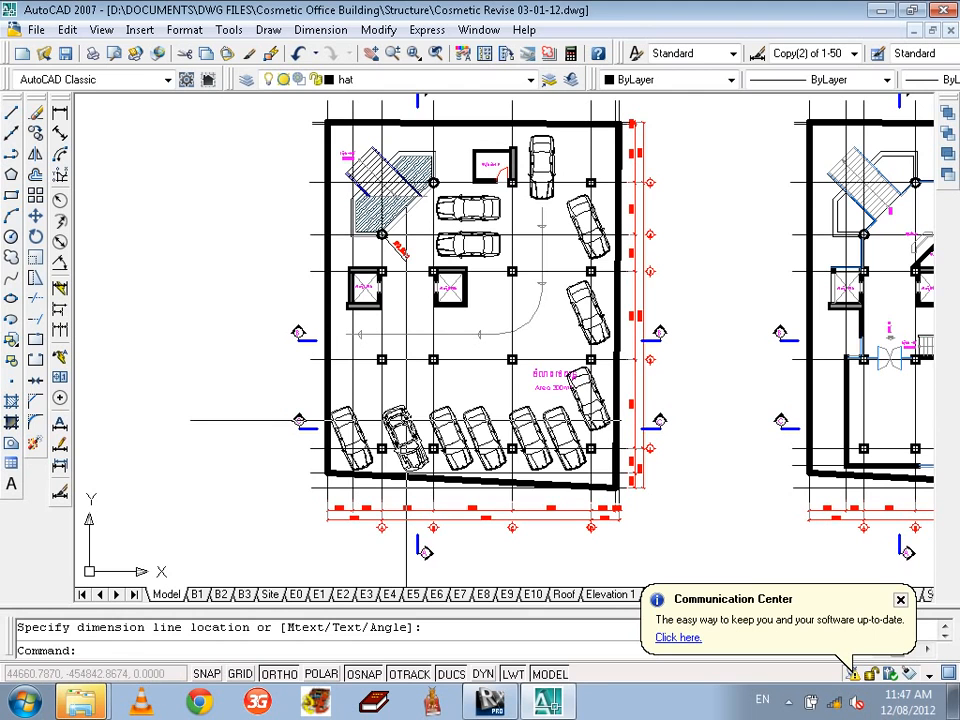
Read the spacings between grid axes A, B, C and D below the parking plan
scroll(400, 440, "up", 6)
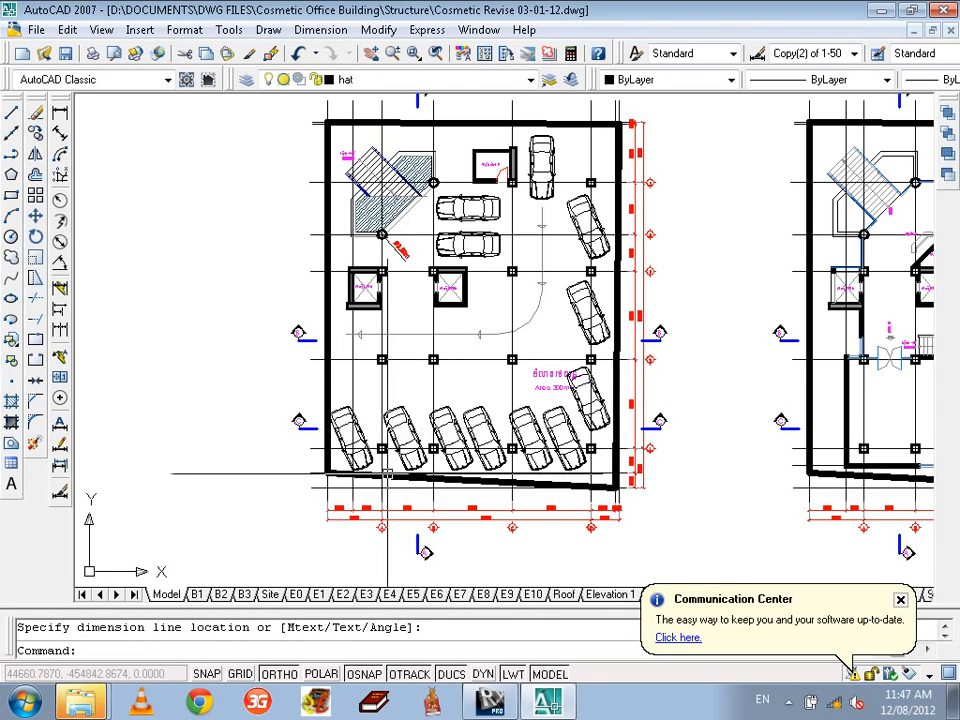
scroll(390, 447, "up", 3)
middle_click_drag(387, 448, 359, 442)
middle_click_drag(922, 402, 328, 348)
scroll(790, 389, "down", 1)
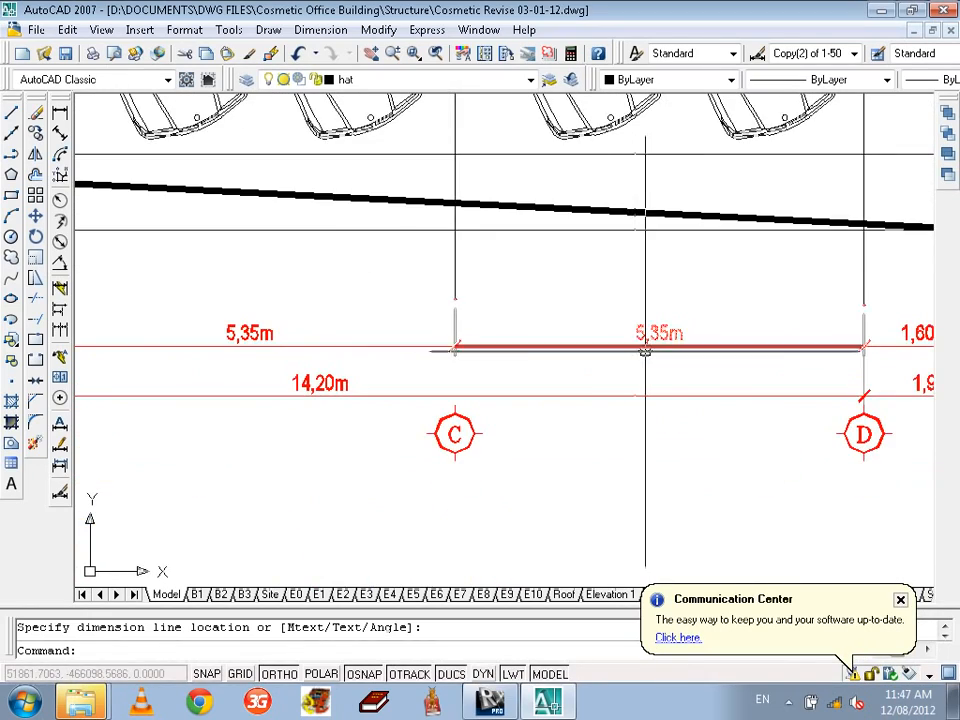
scroll(640, 356, "down", 1)
middle_click_drag(643, 358, 656, 377)
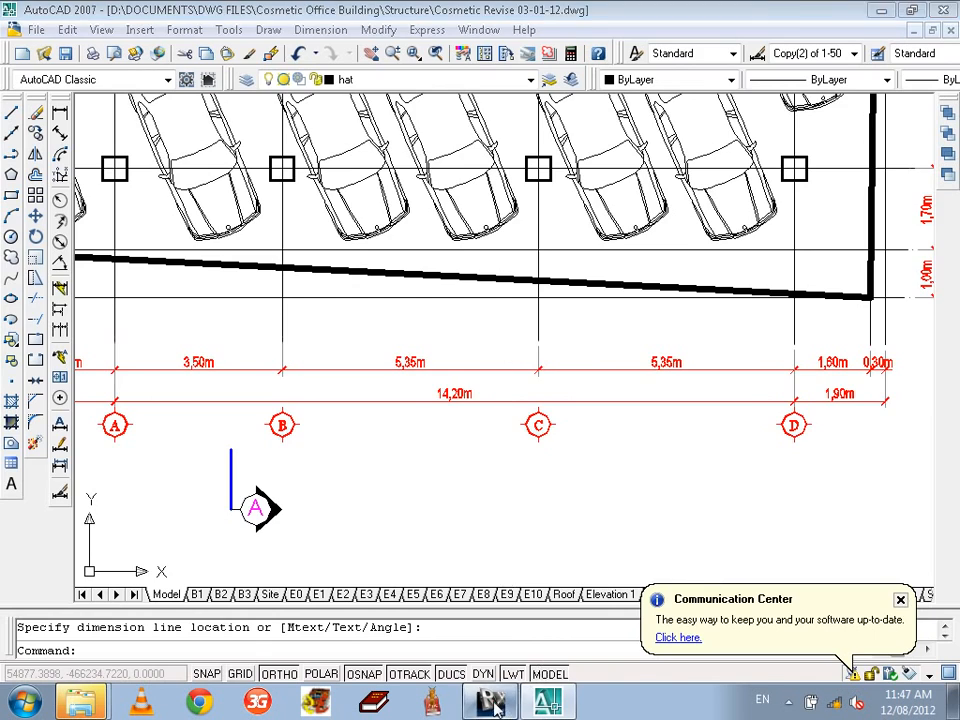
Switch to Robot Structural Analysis and set up the X axes with 1 repetition at a distance of 3.5 m
left_click(491, 704)
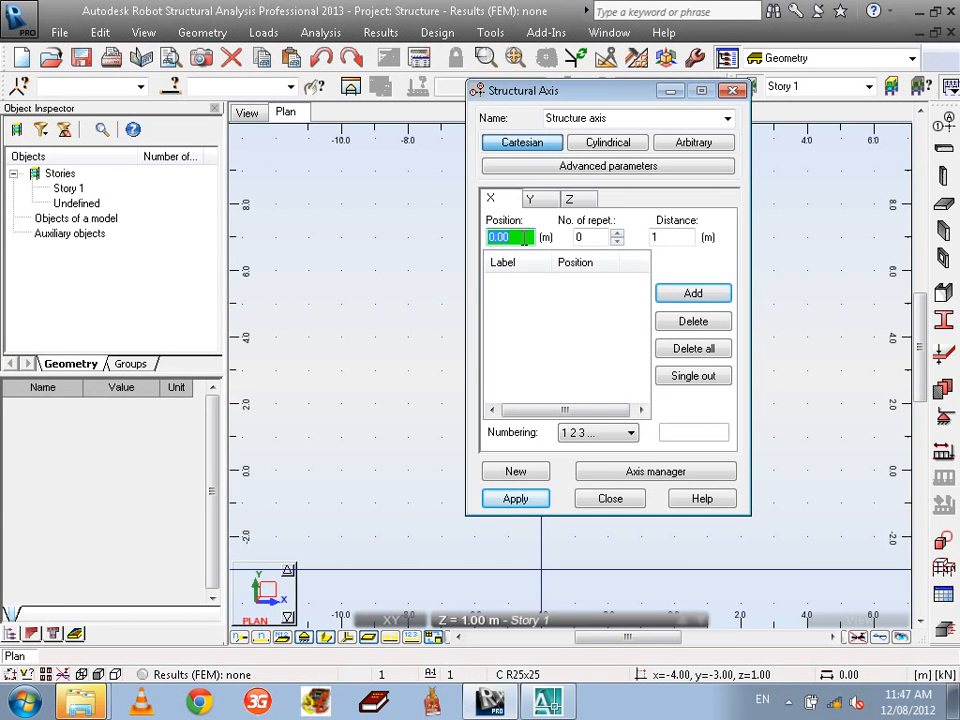
left_click_drag(548, 92, 758, 115)
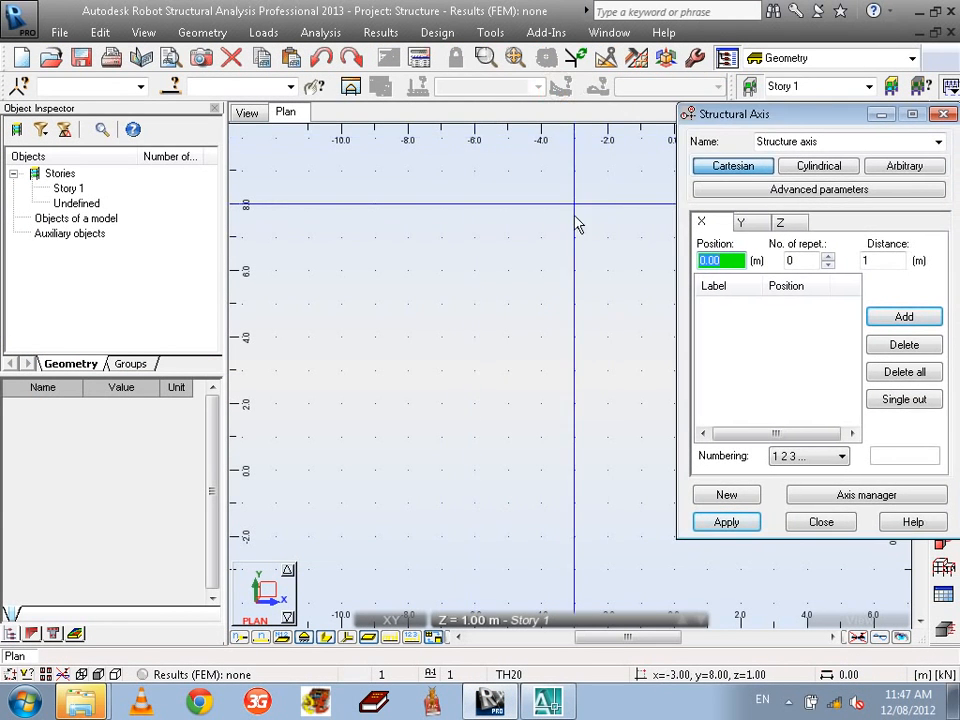
middle_click_drag(575, 216, 316, 212)
scroll(494, 210, "down", 2)
middle_click_drag(628, 226, 583, 236)
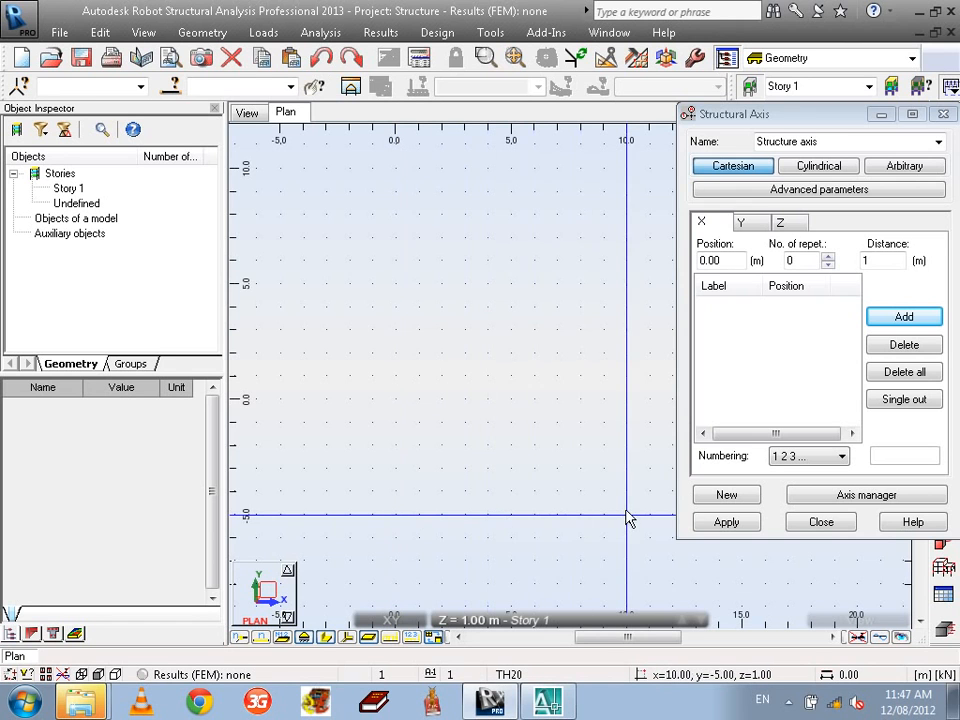
left_click_drag(790, 110, 565, 105)
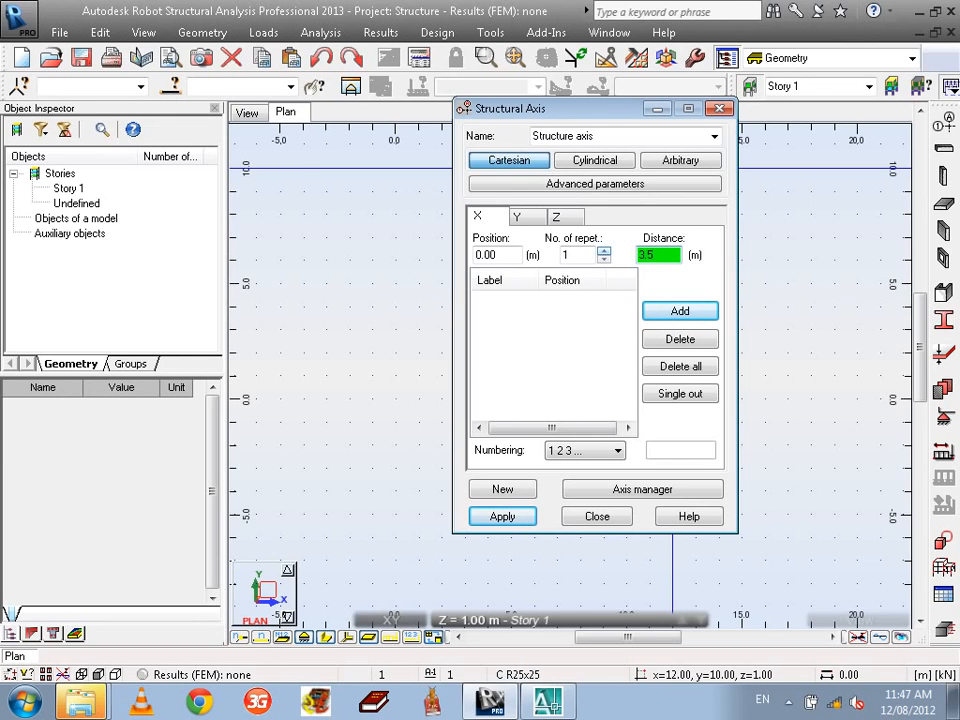
left_click_drag(558, 110, 514, 104)
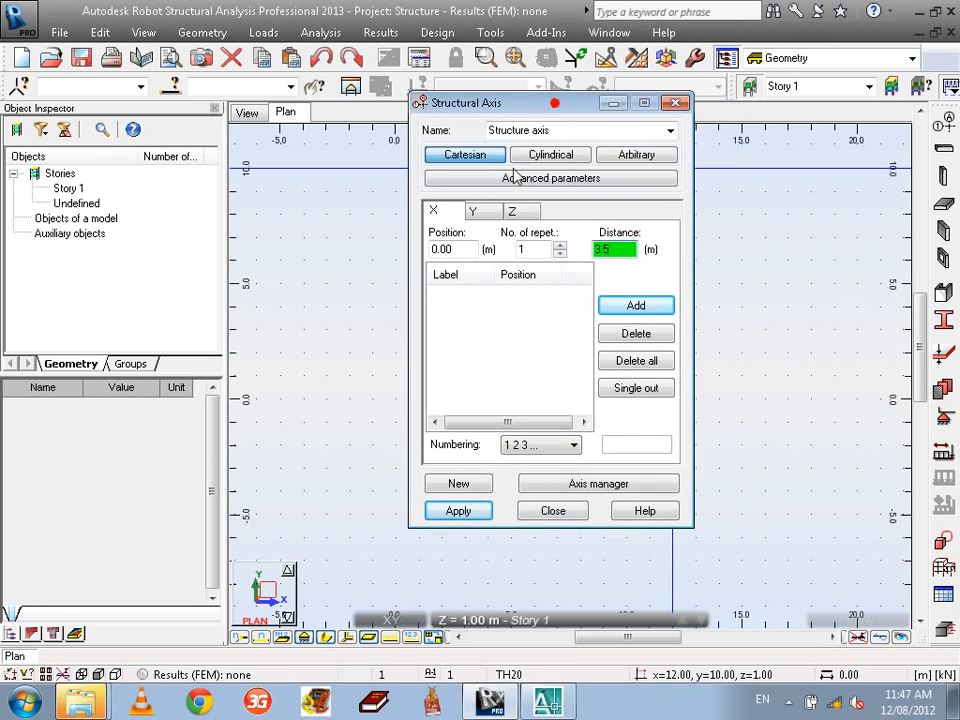
Switch to AutoCAD and check how the grid axes are labelled below and beside the parking plan
left_click(548, 703)
scroll(548, 420, "up", 5)
scroll(545, 418, "down", 4)
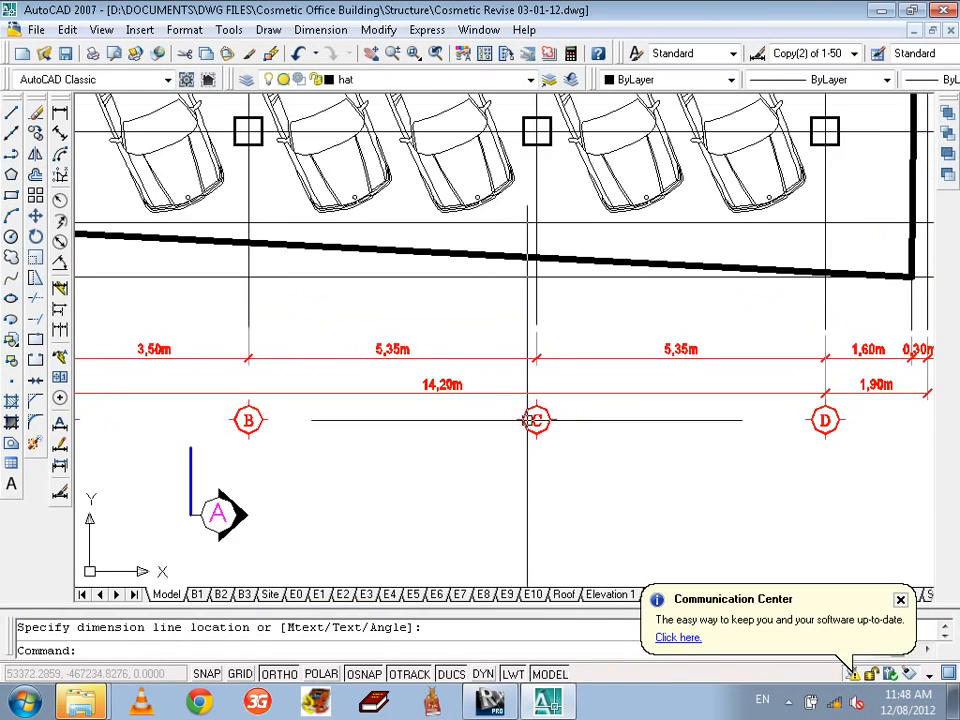
mouse_move(540, 418)
middle_mouse_down()
mouse_move(606, 420)
mouse_move(637, 437)
middle_mouse_up()
scroll(637, 437, "down", 5)
scroll(767, 354, "up", 8)
middle_click_drag(836, 443, 569, 300)
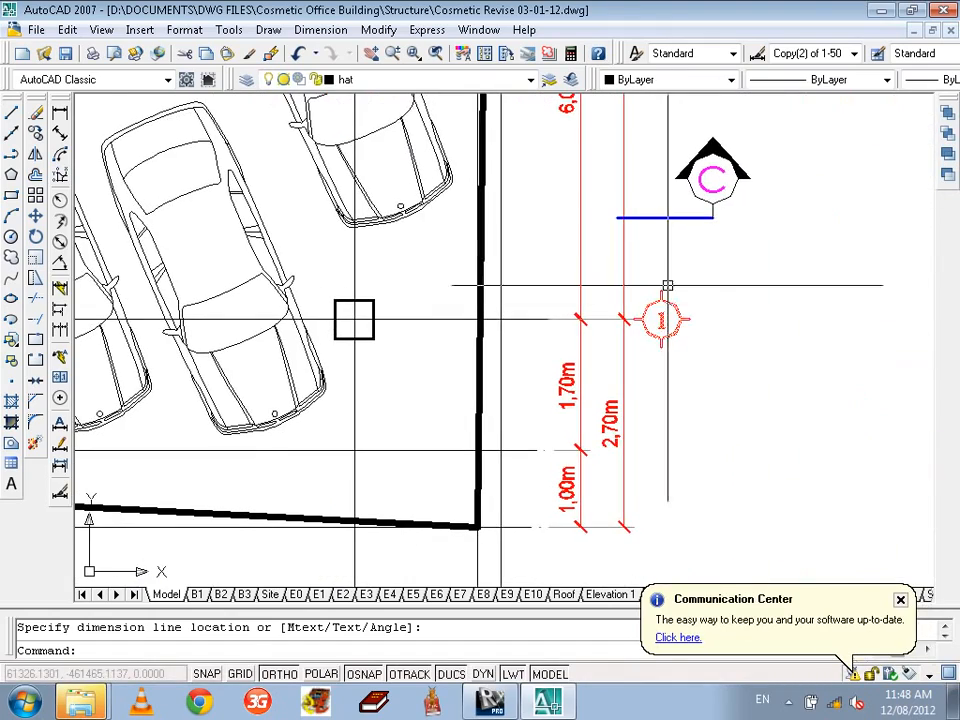
Switch to Robot Structural Analysis and add the first two X axes with A B C numbering
left_click(509, 706)
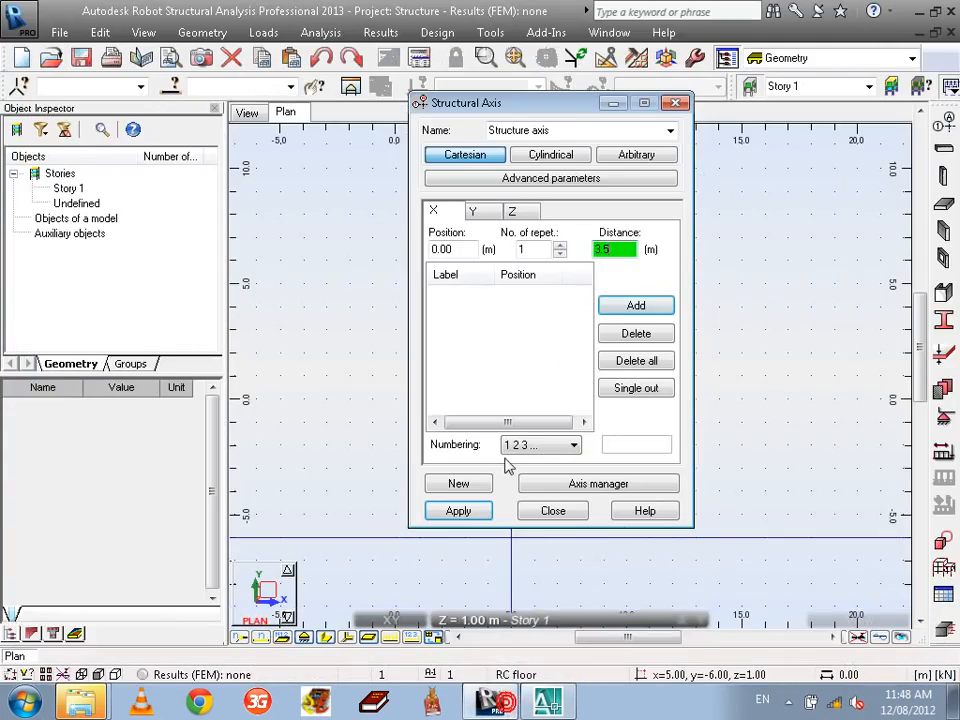
left_click(556, 446)
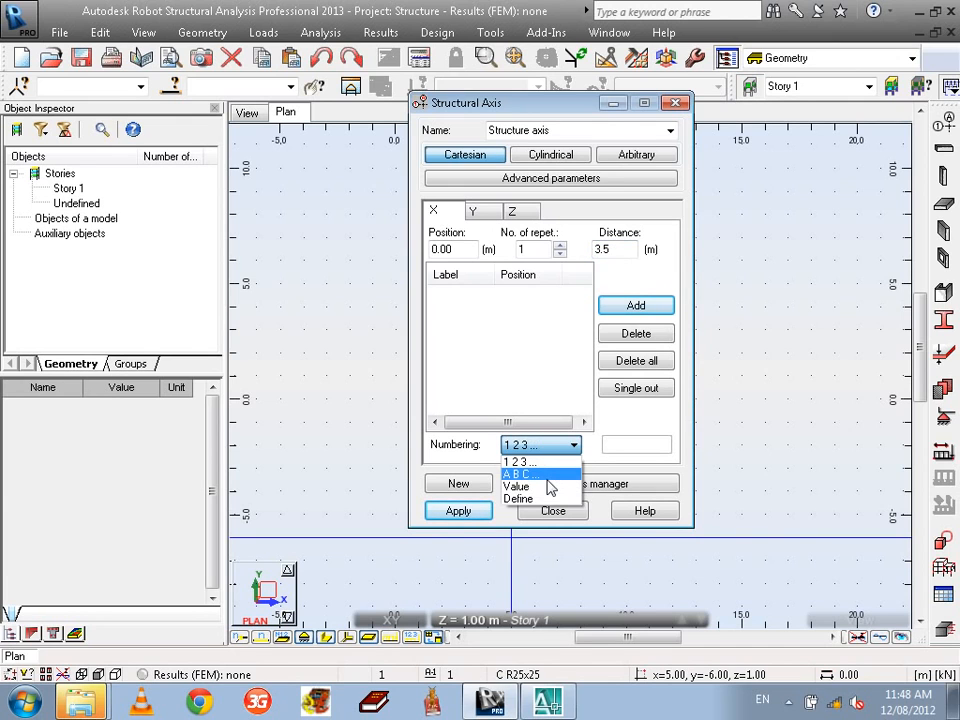
left_click(548, 475)
left_click(637, 306)
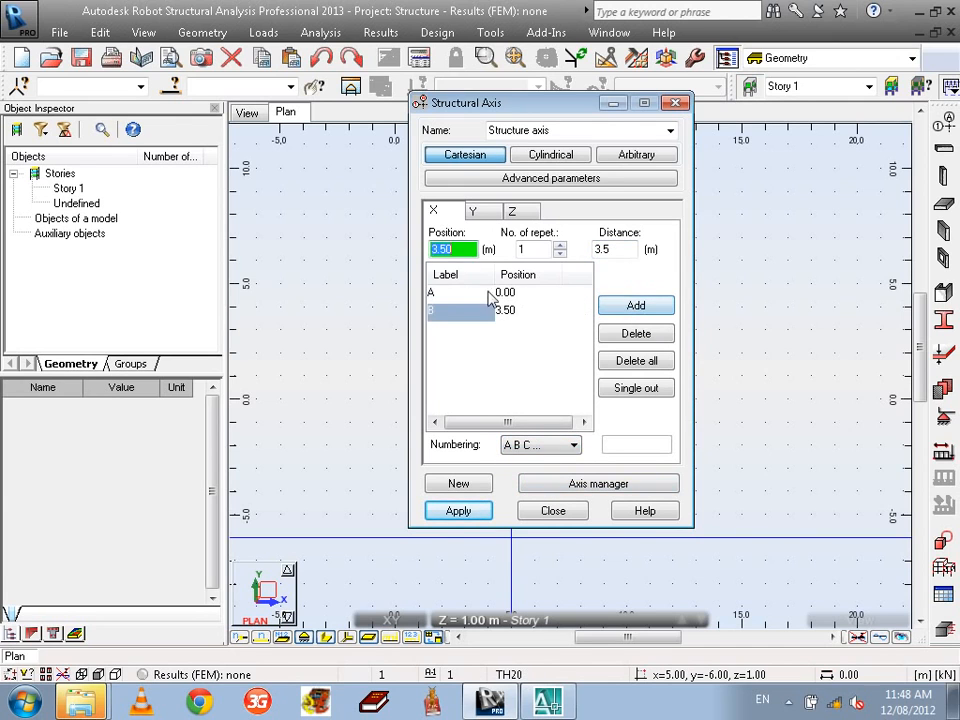
Switch to AutoCAD and check the spacing between grid axes A and B below the parking plan
left_click(547, 702)
middle_click_drag(594, 545, 813, 443)
middle_click(813, 443)
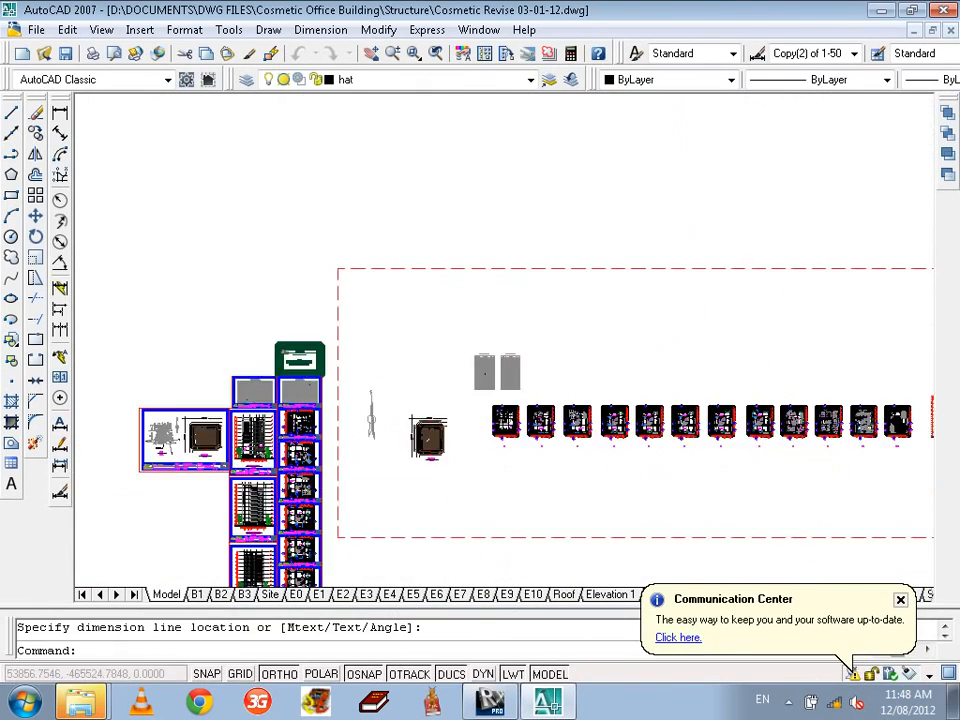
scroll(534, 484, "up", 8)
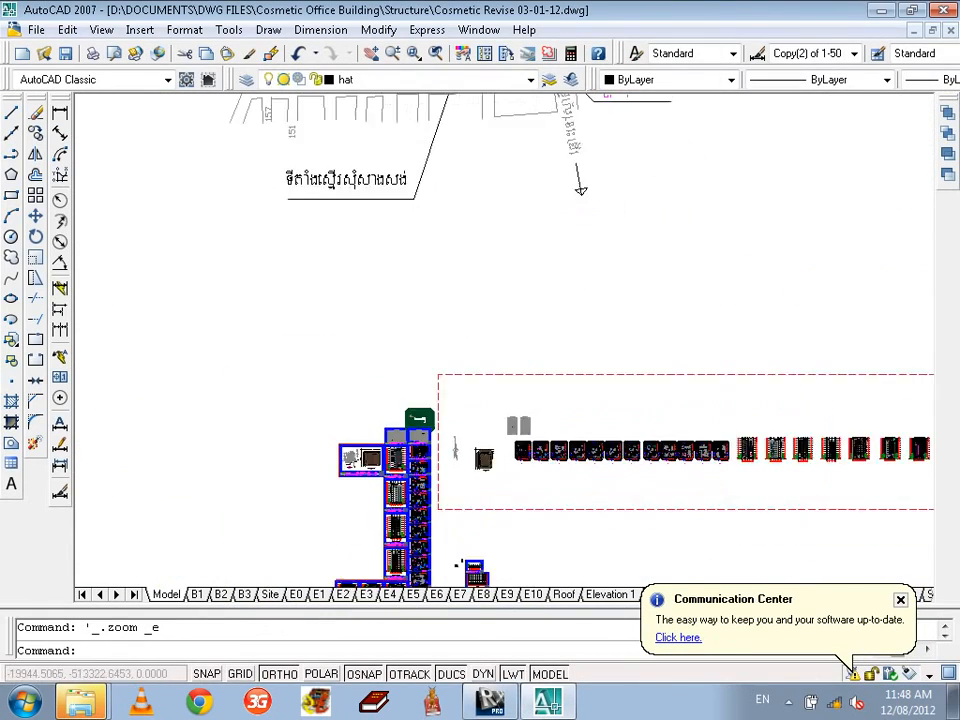
scroll(492, 342, "up", 6)
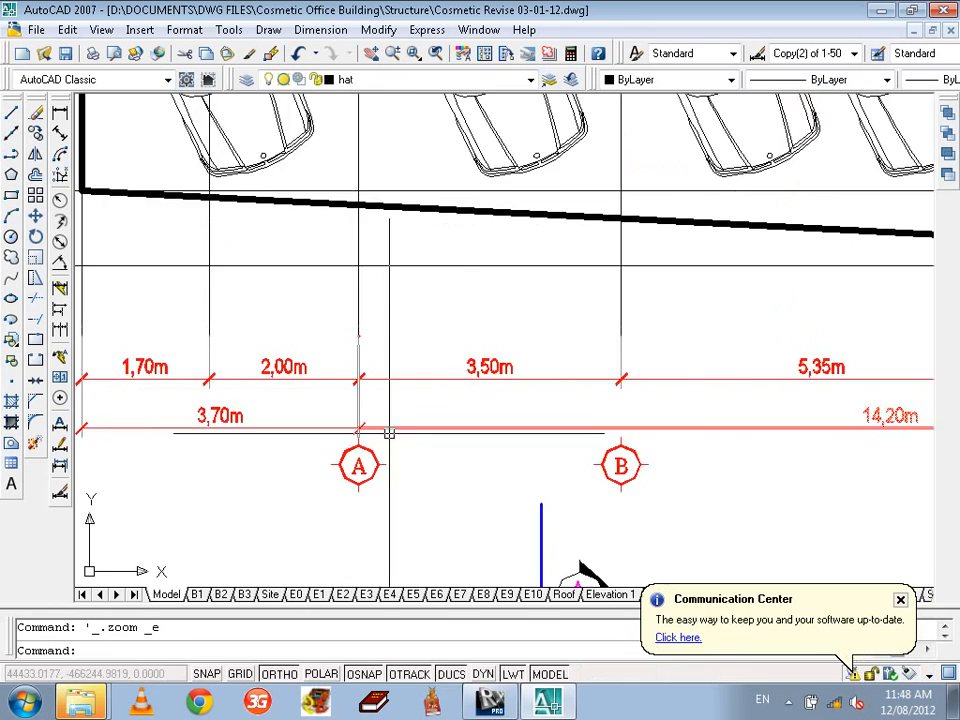
scroll(377, 416, "down", 1)
scroll(661, 443, "up", 2)
middle_click_drag(571, 428, 558, 418)
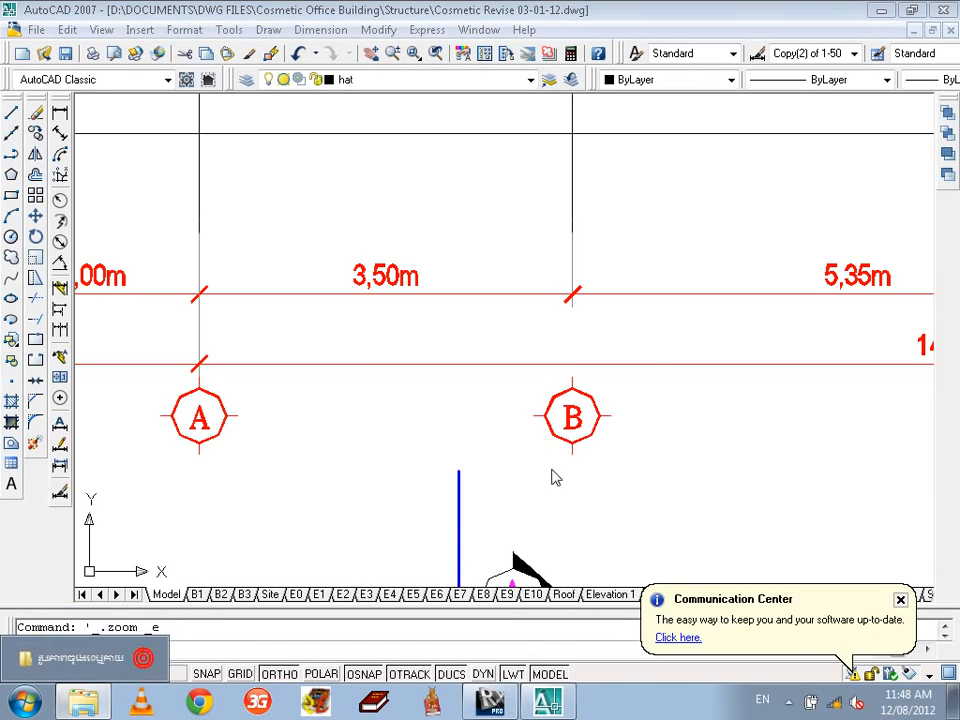
Compare the X axis positions in Robot with the AutoCAD plan and read the spacings beyond axis B
left_click(517, 705)
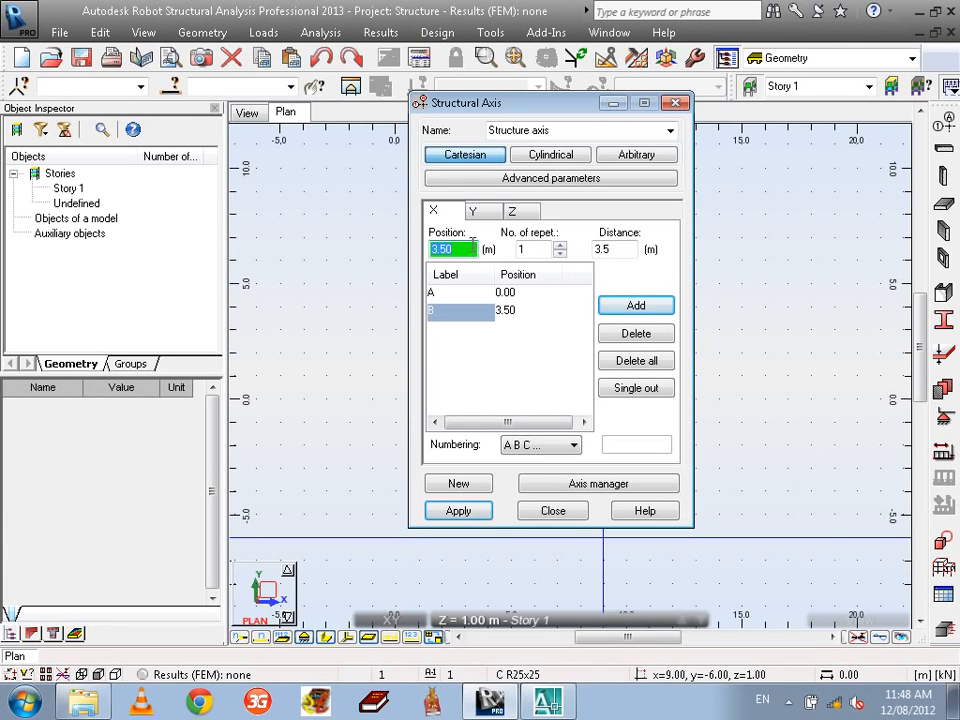
left_click(547, 705)
scroll(529, 446, "down", 2)
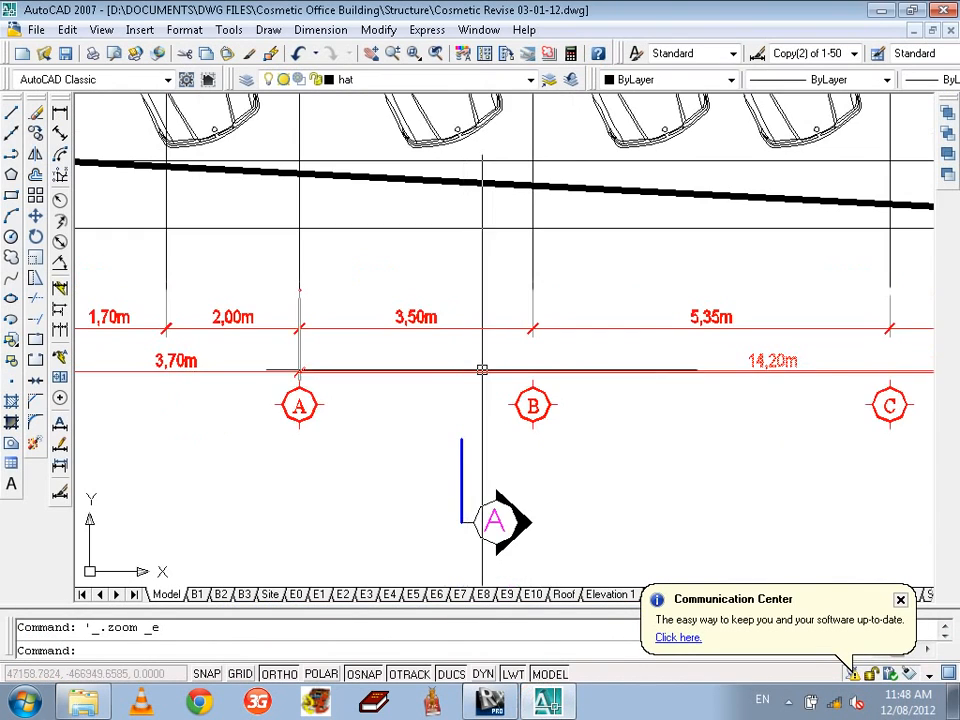
mouse_move(437, 360)
middle_mouse_down()
mouse_move(476, 369)
mouse_move(471, 349)
middle_mouse_up()
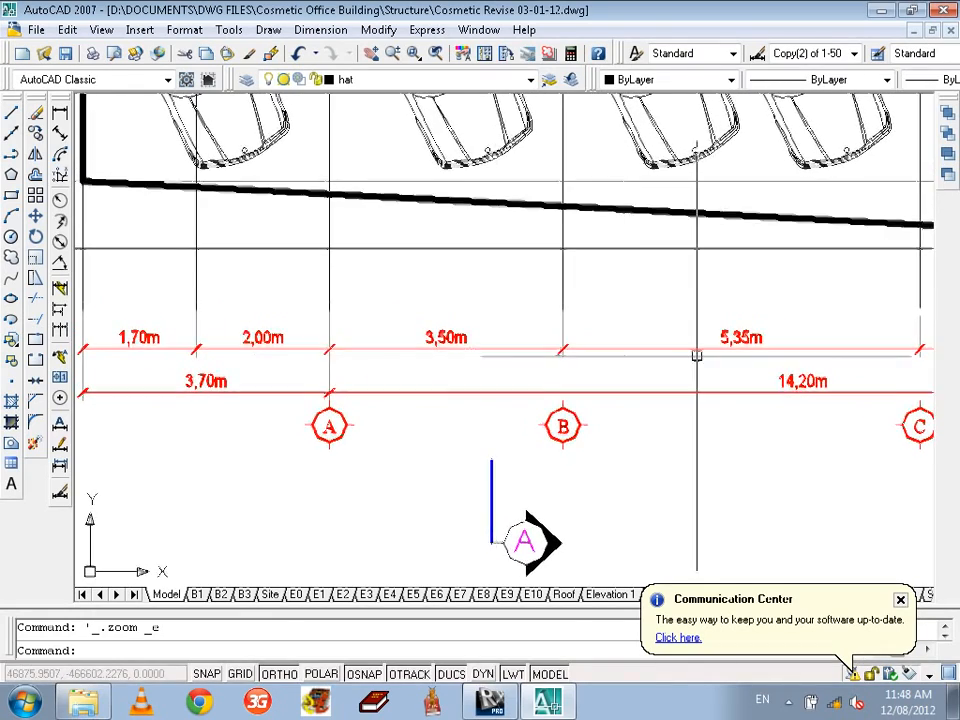
middle_click_drag(623, 362, 275, 370)
middle_click_drag(677, 360, 638, 362)
Switch to Robot Structural Analysis and add two more X axes from position 3.50 m at a distance of 5.35 m
key("alt+Tab")
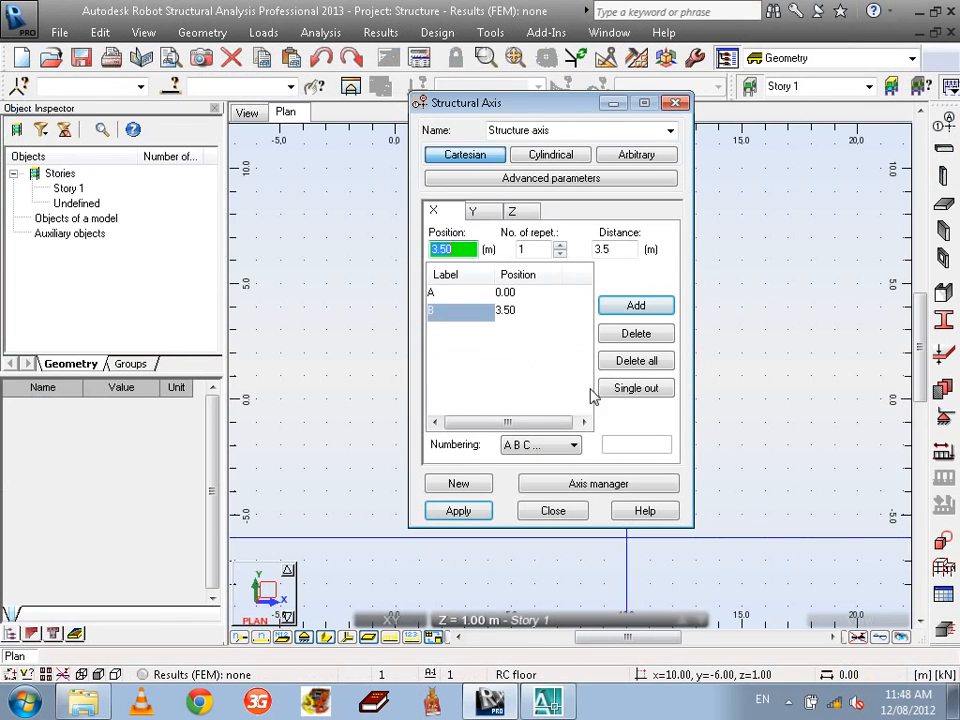
left_click(560, 246)
double_click(615, 249)
type("5.")
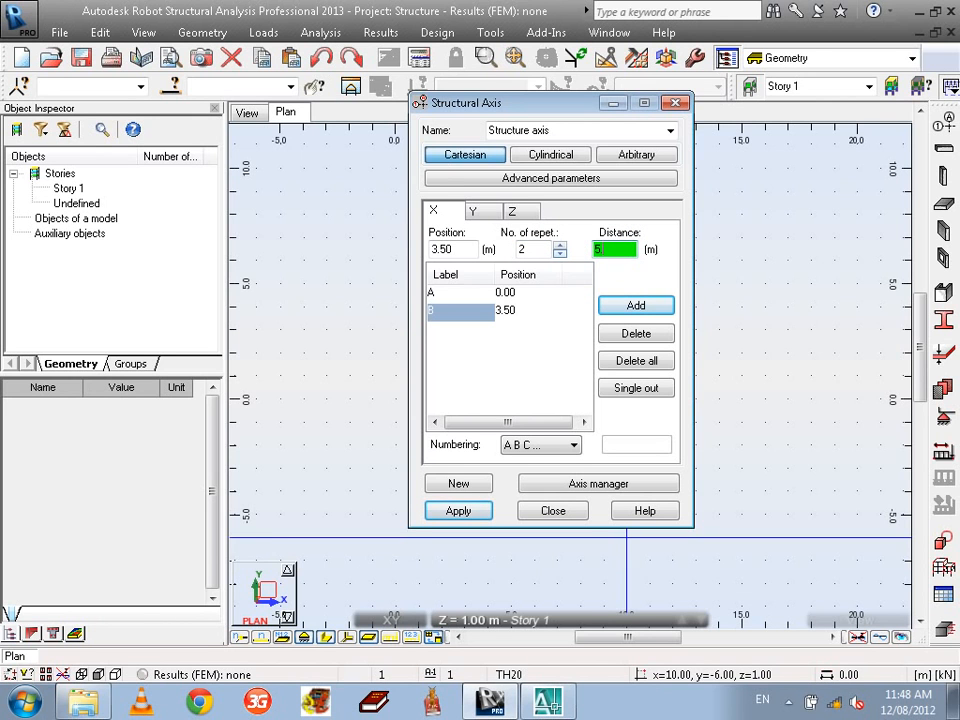
left_click(549, 703)
left_click(549, 703)
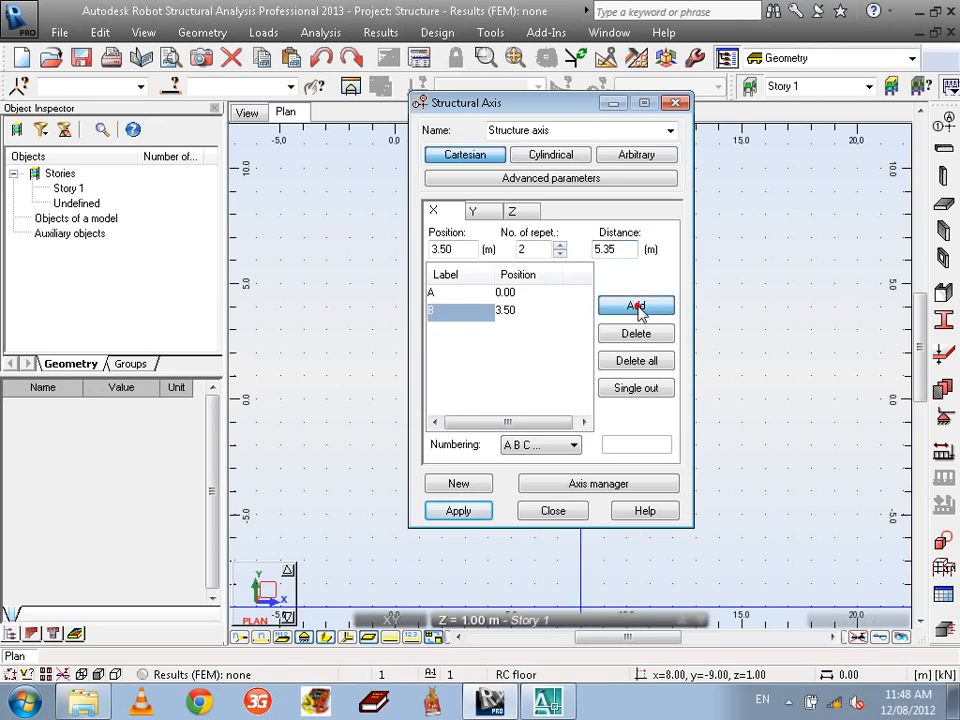
left_click(637, 306)
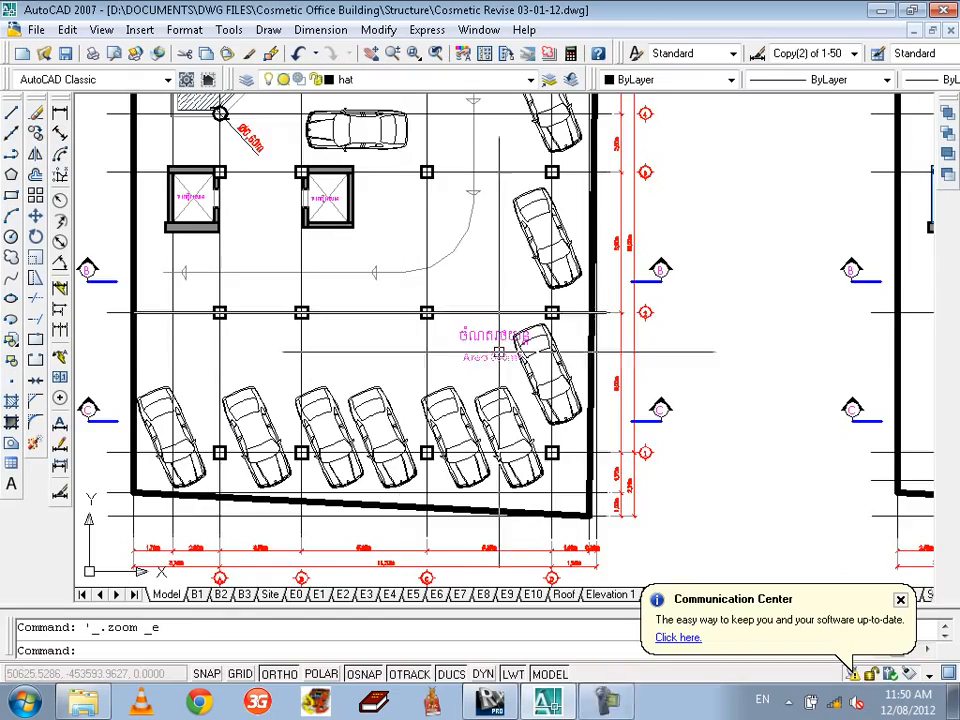
Switch to AutoCAD and recheck the lettered axis dimensions along the lower edge of the parking plan
middle_click_drag(300, 600, 306, 525)
scroll(306, 525, "up", 2)
middle_click_drag(82, 569, 300, 566)
scroll(485, 470, "up", 2)
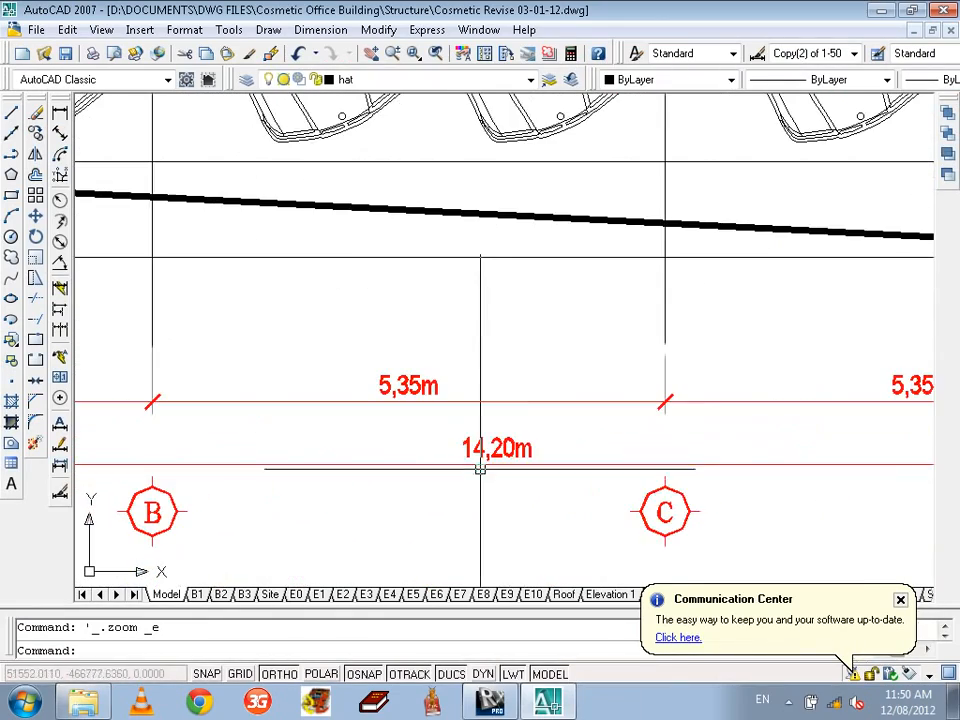
scroll(521, 484, "down", 3)
scroll(579, 506, "up", 3)
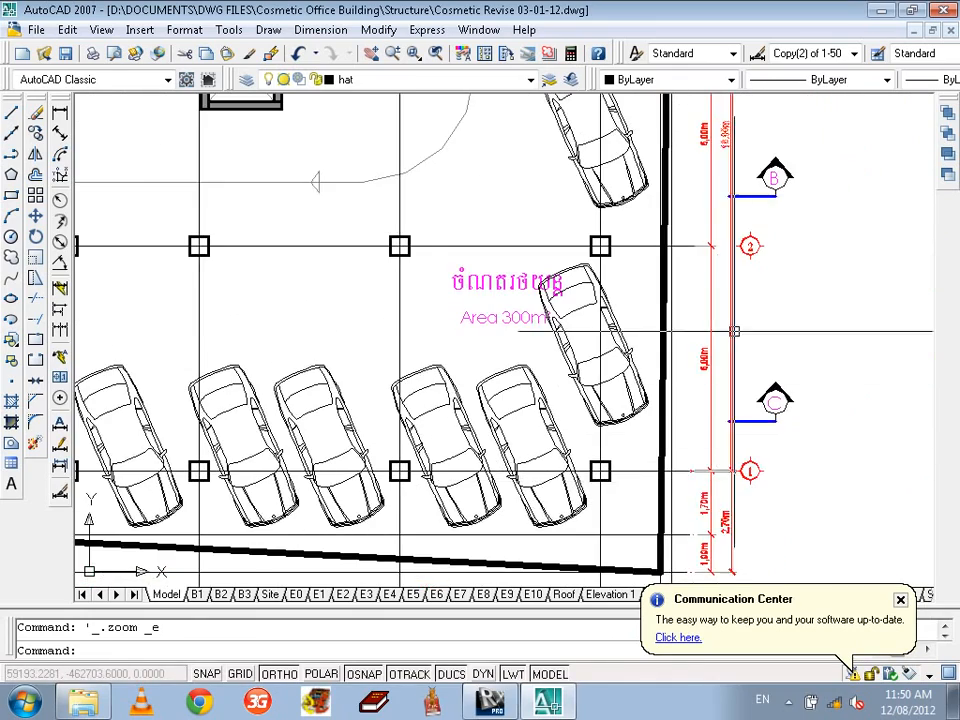
Read the spacings between the numbered grid axes beside the parking plan, starting from axis 1
middle_click_drag(704, 102, 600, 230)
scroll(600, 230, "up", 2)
scroll(653, 371, "down", 1)
mouse_move(622, 580)
middle_mouse_down()
mouse_move(620, 341)
mouse_move(624, 566)
middle_mouse_up()
middle_click_drag(578, 102, 578, 289)
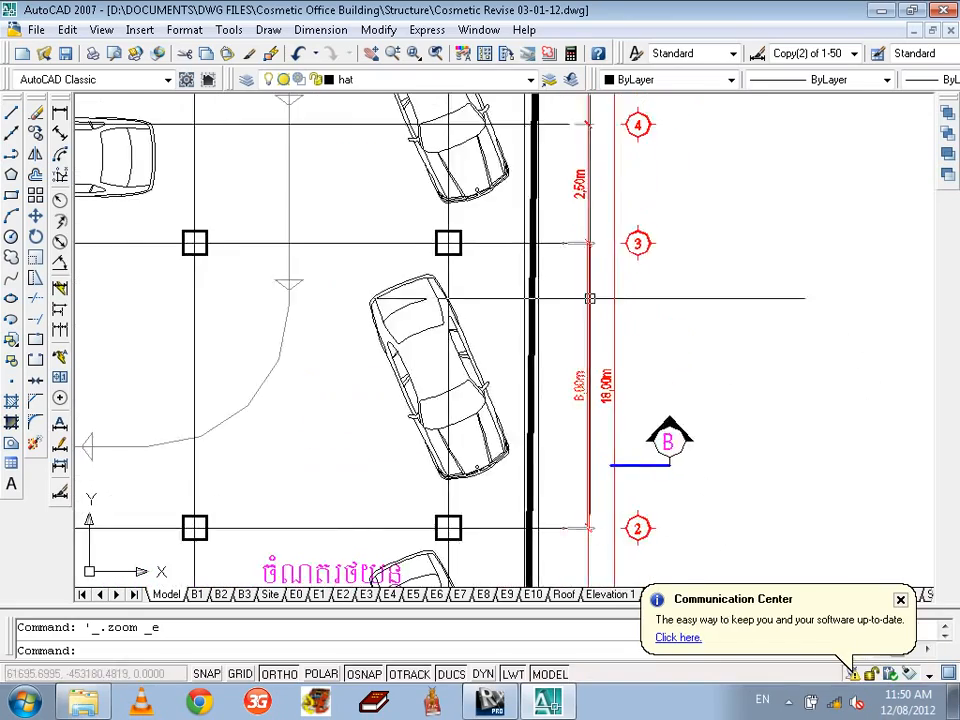
scroll(561, 364, "down", 4)
scroll(559, 371, "up", 3)
mouse_move(559, 371)
middle_mouse_down()
mouse_move(563, 212)
mouse_move(648, 137)
mouse_move(848, 126)
middle_mouse_up()
middle_click_drag(674, 430, 219, 410)
scroll(500, 408, "up", 3)
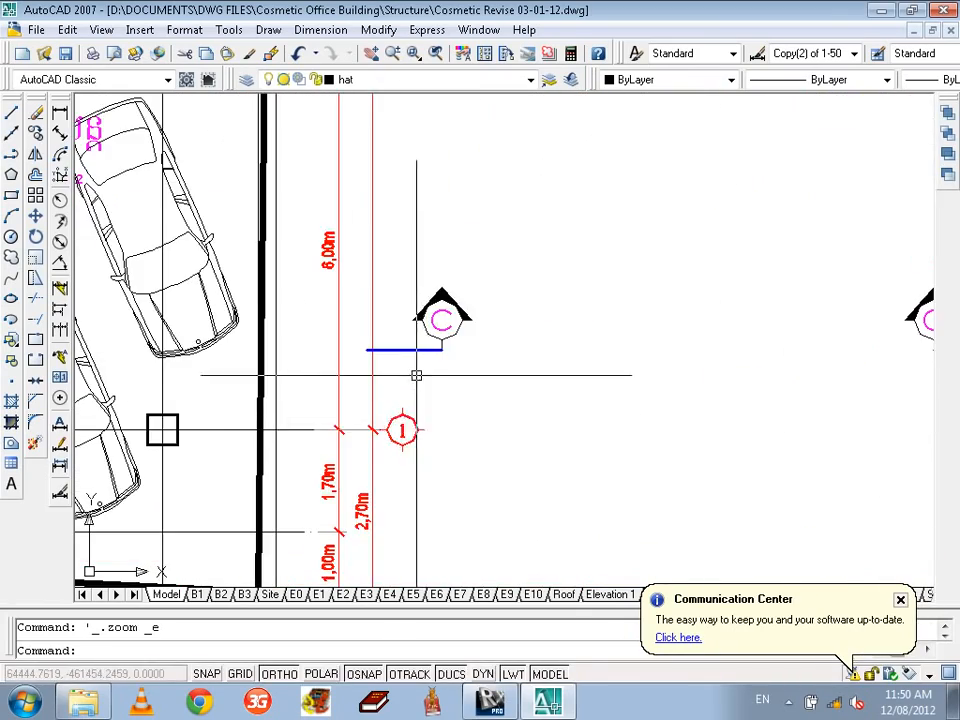
scroll(414, 386, "down", 2)
Switch to Robot Structural Analysis and add Y axes from 0.00 with 3 repetitions at 6 m and 1 2 3 numbering
left_click(505, 703)
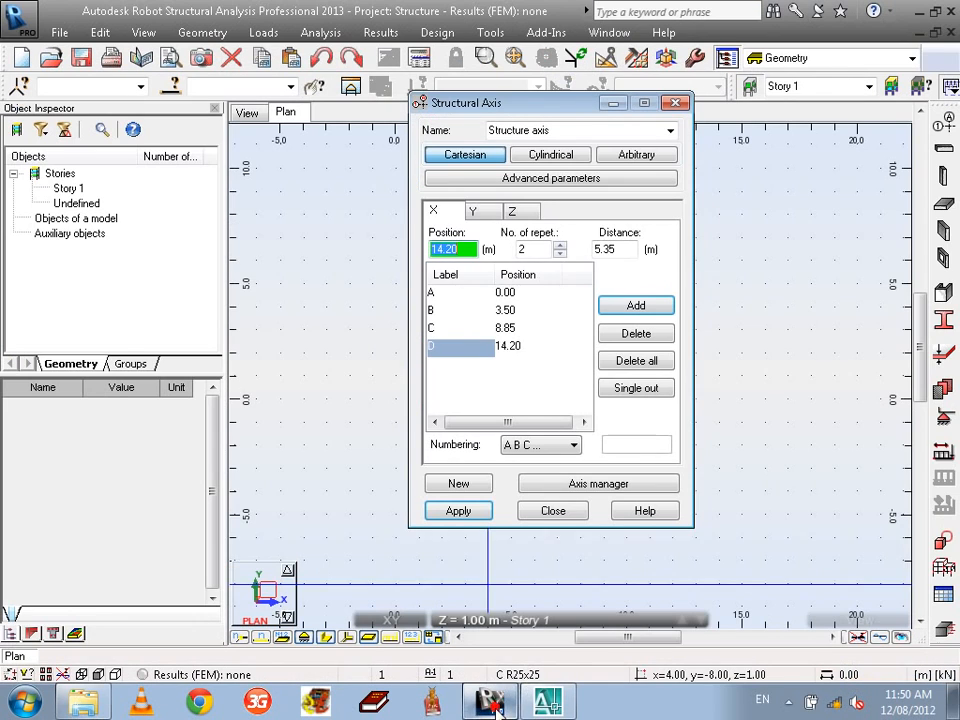
left_click(491, 211)
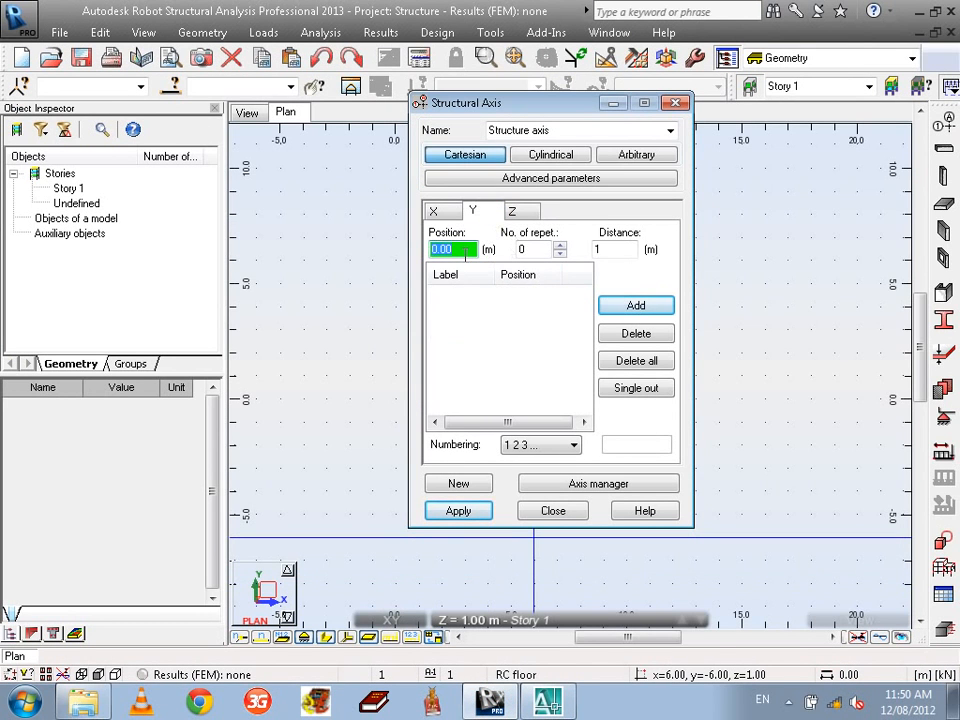
left_click(545, 252)
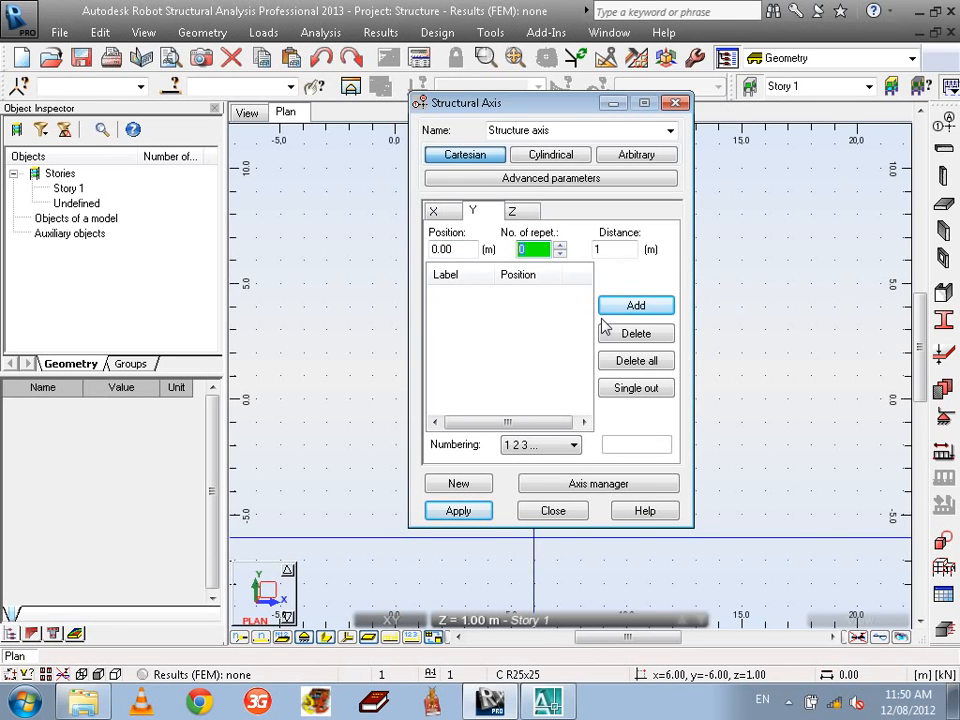
left_click(600, 250)
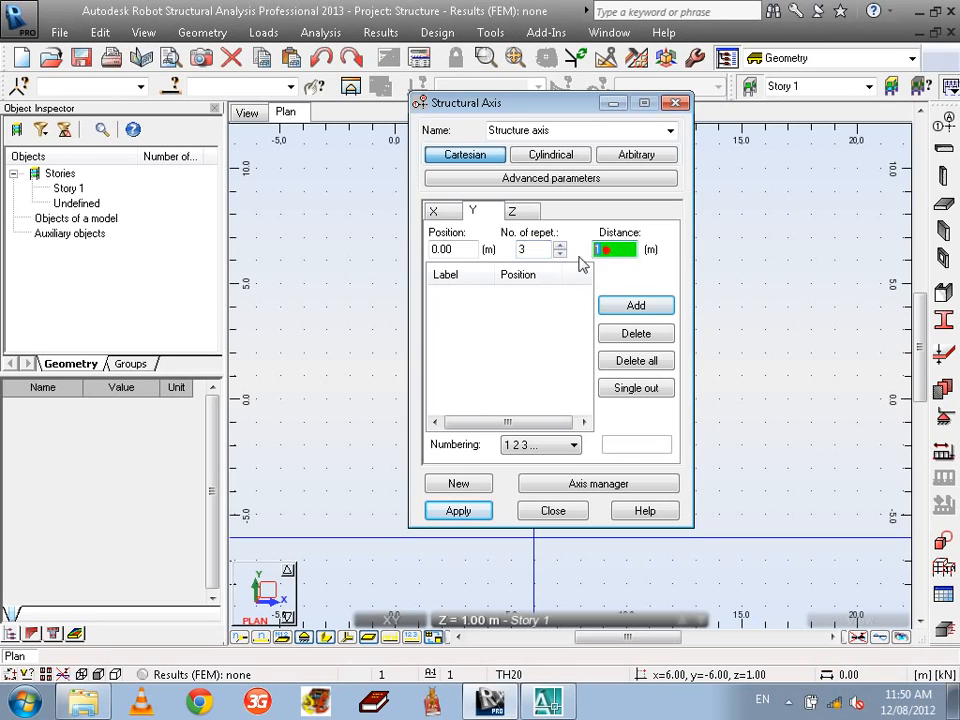
left_click(507, 450)
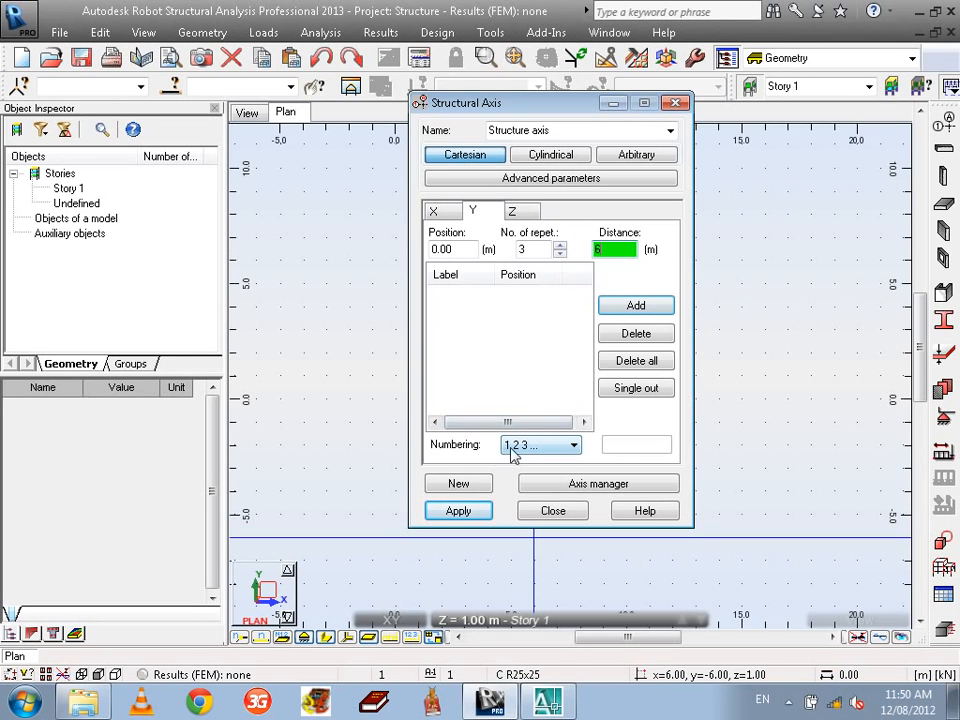
left_click(635, 306)
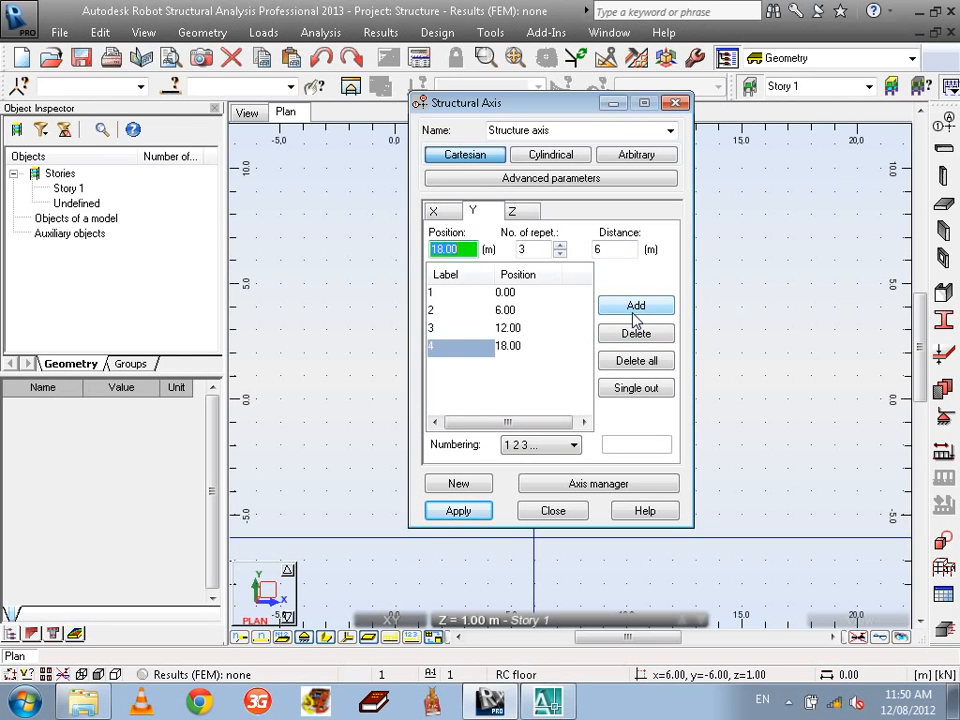
Apply the structural axes and move the dialog aside to inspect the grid in plan
left_click(474, 510)
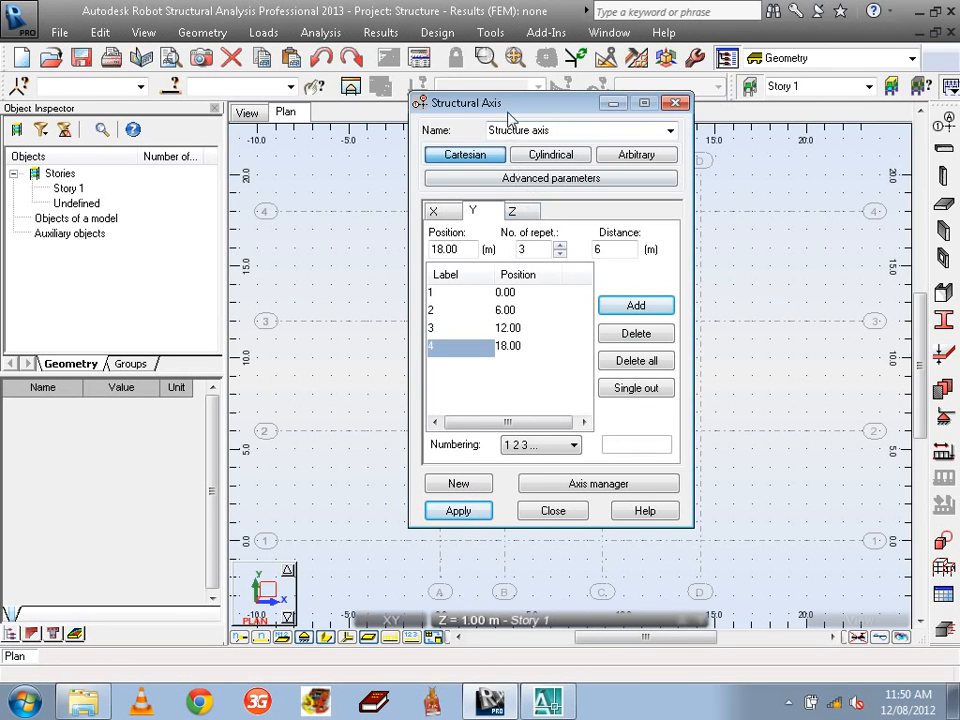
left_click_drag(510, 118, 747, 133)
middle_click_drag(480, 376, 457, 352)
mouse_move(479, 439)
middle_mouse_down()
mouse_move(475, 463)
mouse_move(484, 459)
middle_mouse_up()
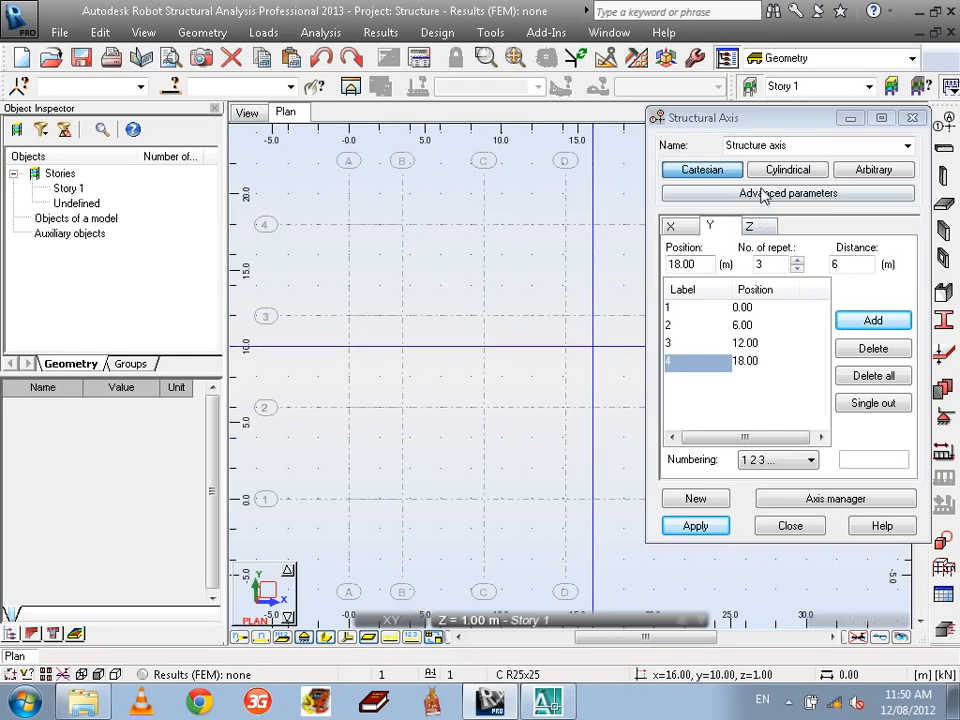
left_click_drag(738, 129, 649, 121)
Switch to AutoCAD and find building section B-B with its storey levels
left_click(548, 700)
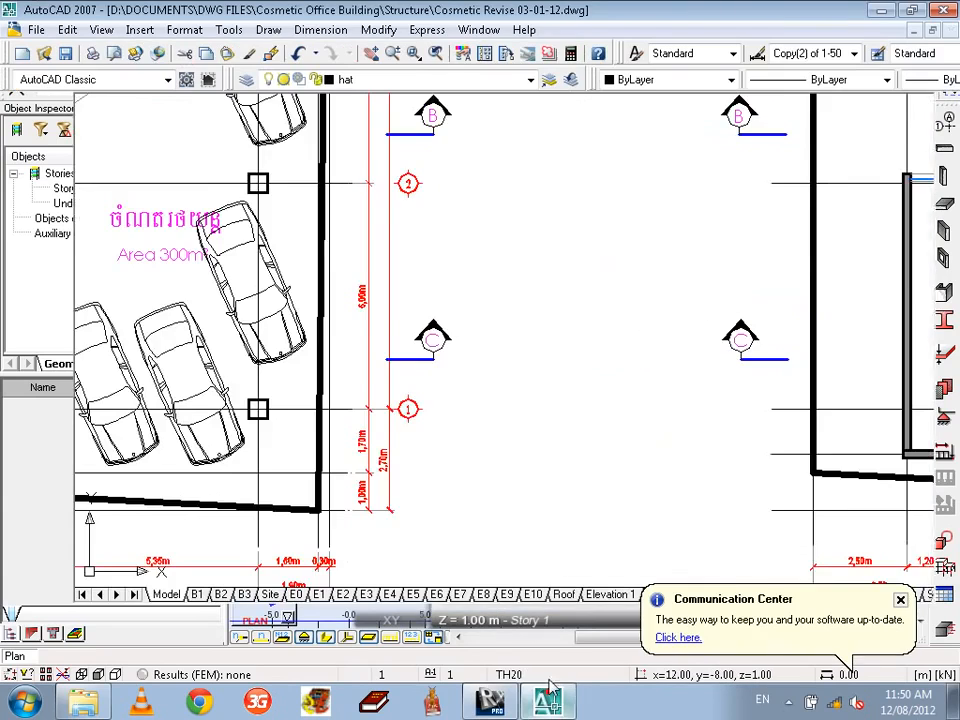
scroll(559, 416, "down", 4)
middle_click_drag(165, 503, 491, 418)
middle_click_drag(682, 418, 472, 479)
scroll(610, 328, "up", 2)
scroll(610, 328, "up", 3)
middle_click_drag(850, 350, 610, 330)
mouse_move(805, 345)
middle_mouse_down()
mouse_move(565, 323)
mouse_move(527, 493)
mouse_move(317, 450)
middle_mouse_up()
scroll(565, 323, "down", 4)
scroll(565, 323, "down", 5)
scroll(317, 450, "up", 2)
scroll(317, 450, "up", 8)
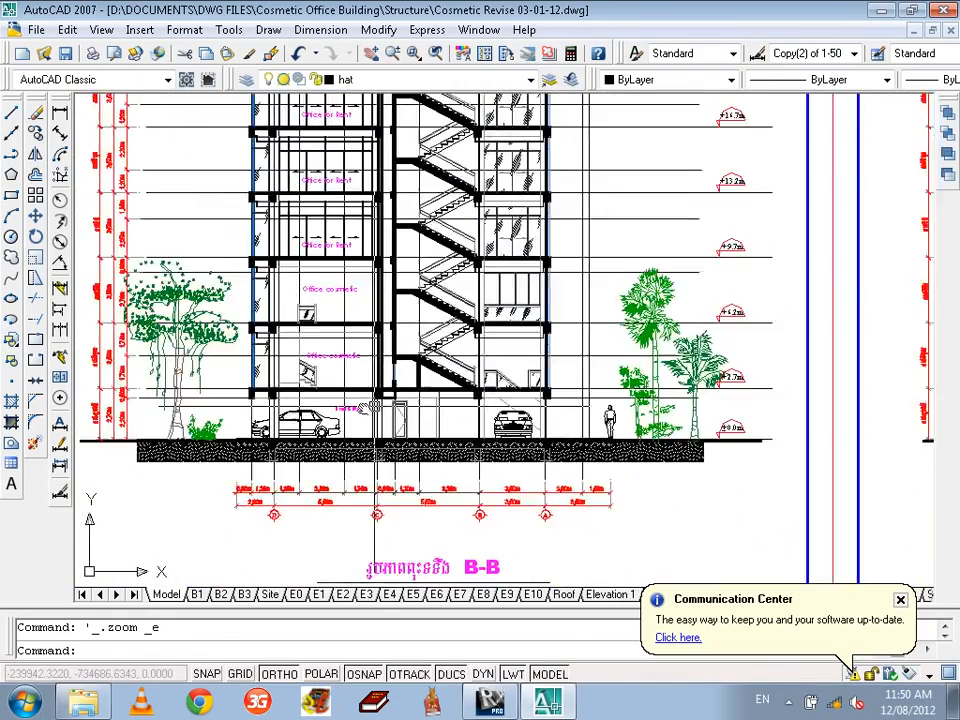
Read the storey heights dimensioned beside the building section, from the ground floor up to the upper floors
mouse_move(376, 408)
middle_mouse_down()
mouse_move(295, 459)
mouse_move(335, 459)
middle_mouse_up()
scroll(335, 459, "up", 5)
middle_click_drag(523, 465, 536, 380)
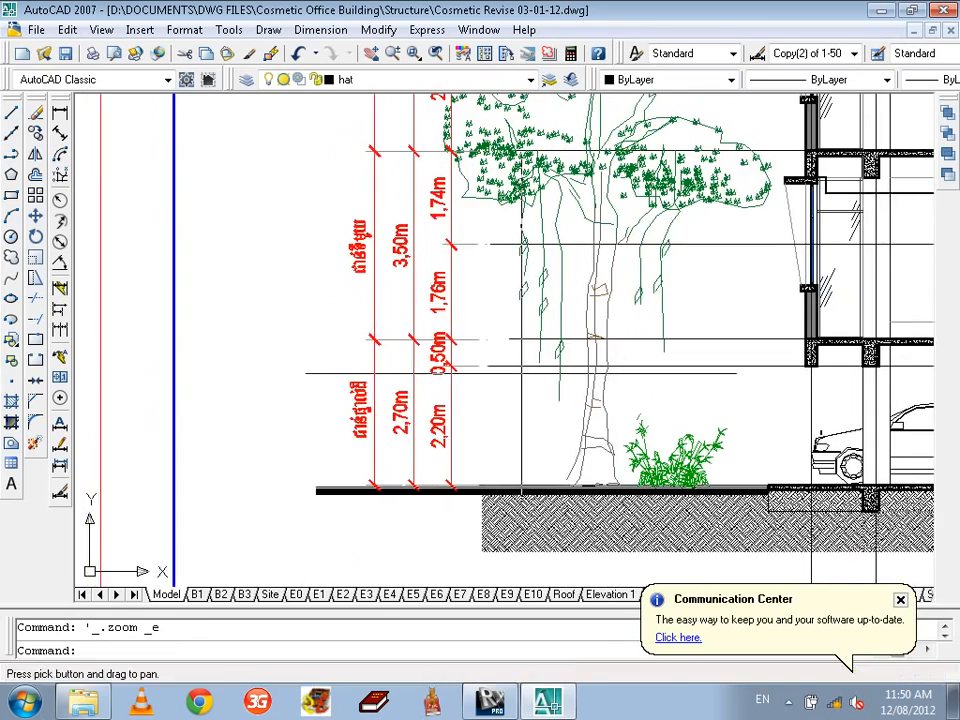
middle_click_drag(427, 264, 406, 345)
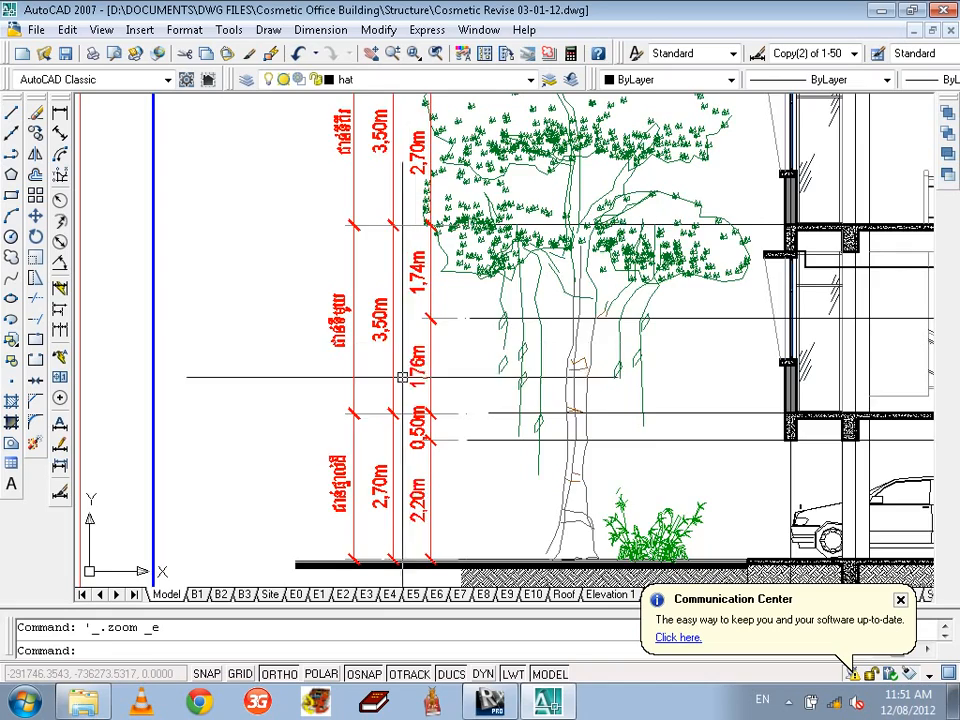
scroll(407, 376, "up", 2)
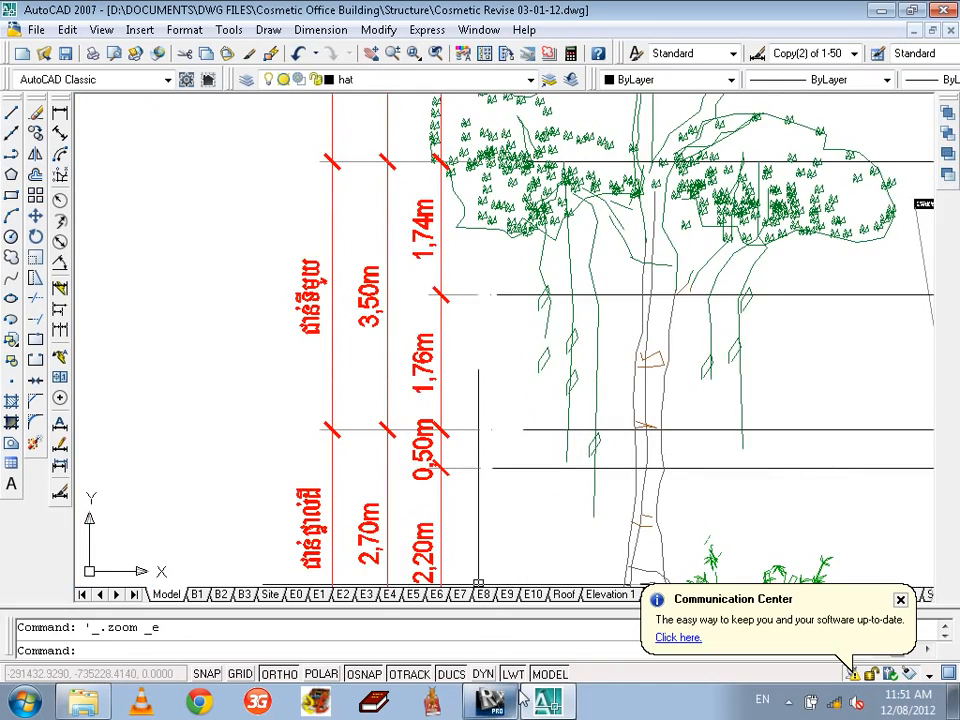
scroll(430, 259, "down", 5)
scroll(435, 218, "up", 2)
scroll(435, 218, "down", 1)
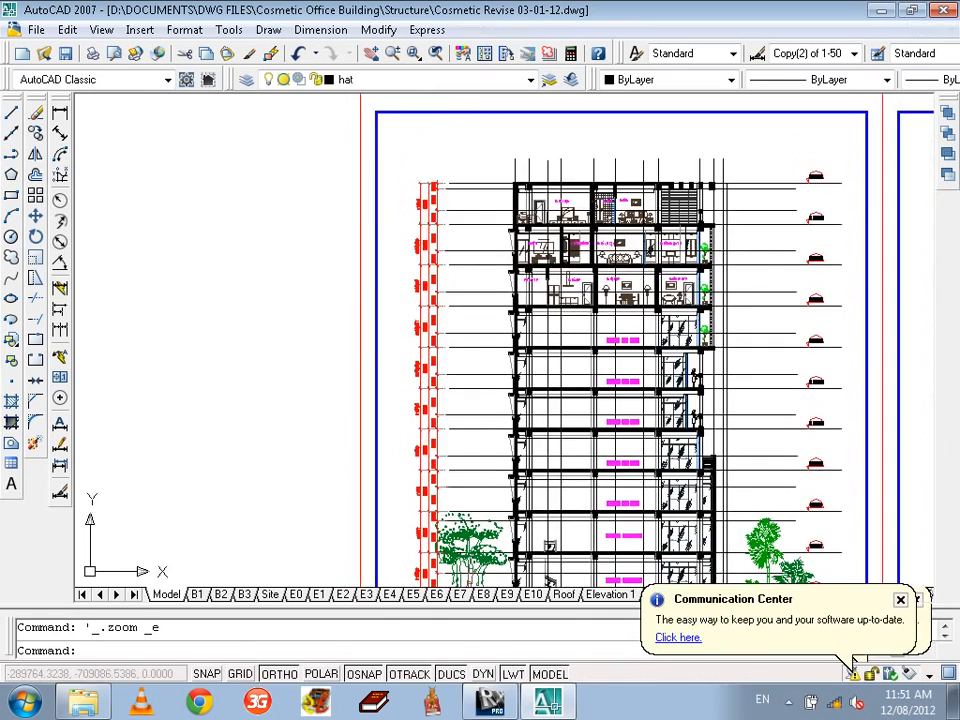
scroll(431, 210, "up", 6)
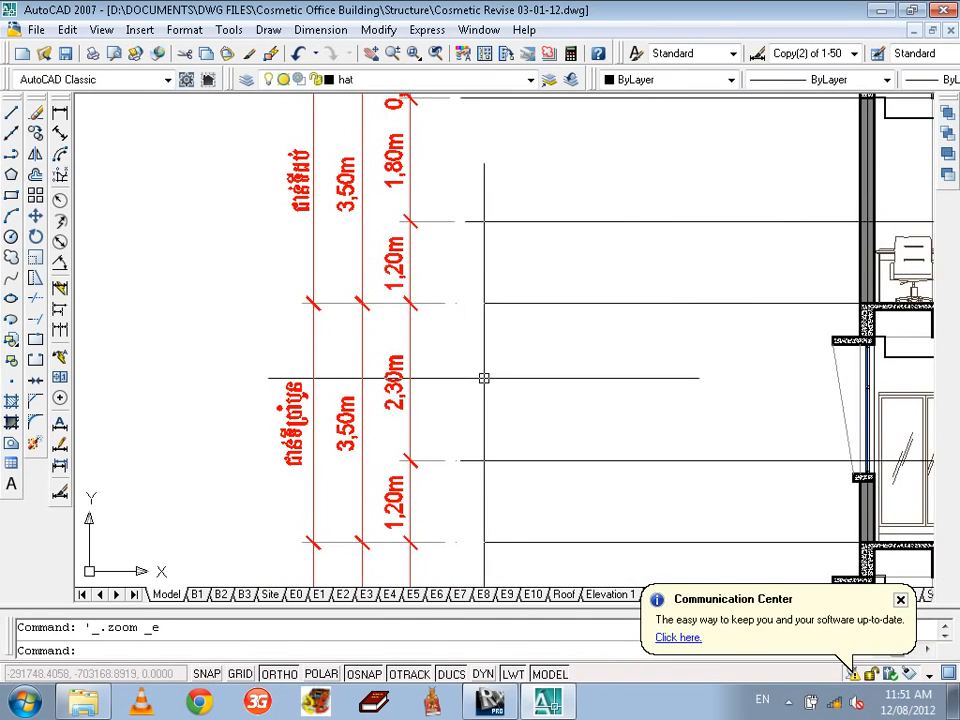
Switch to Robot Structural Analysis and set the Z axes to 1 repetition with a distance of 2.7 m
left_click(509, 711)
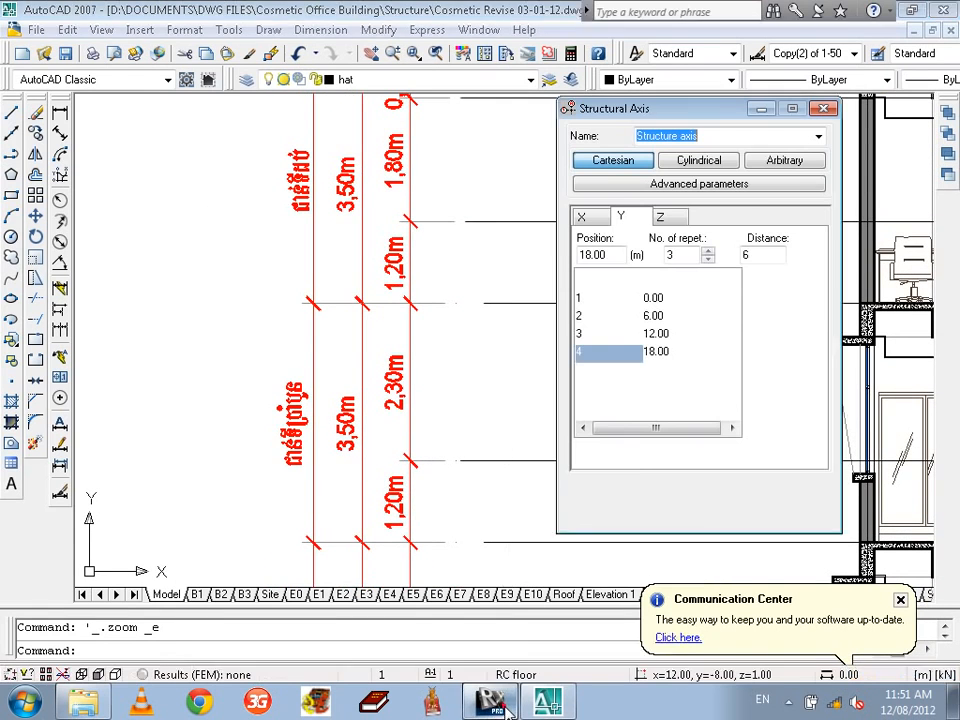
left_click(667, 216)
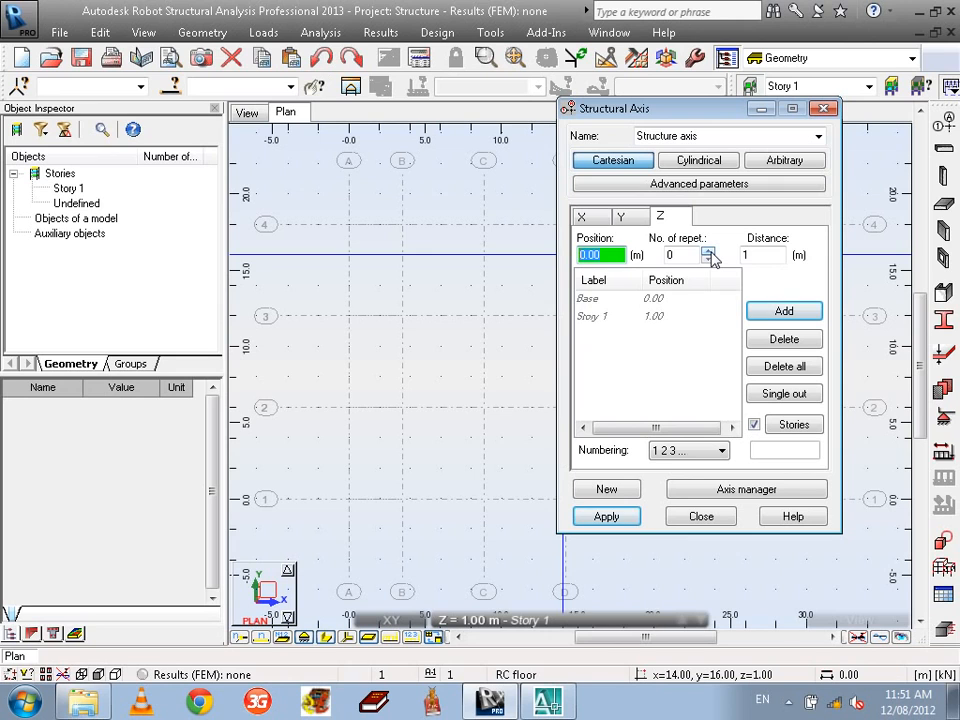
left_click(708, 251)
double_click(752, 256)
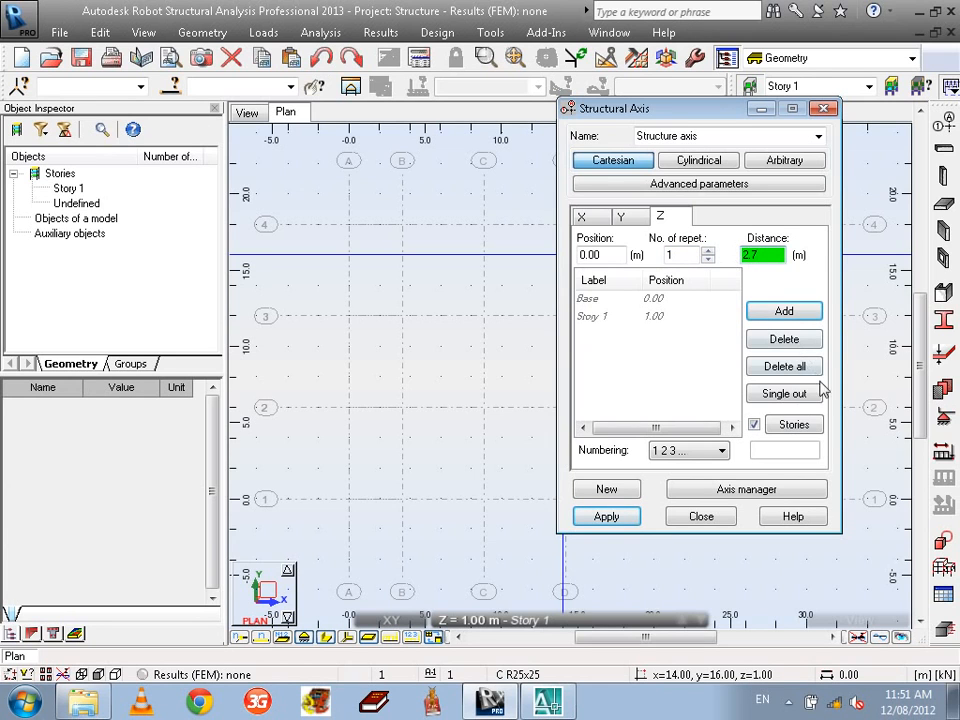
left_click(755, 425)
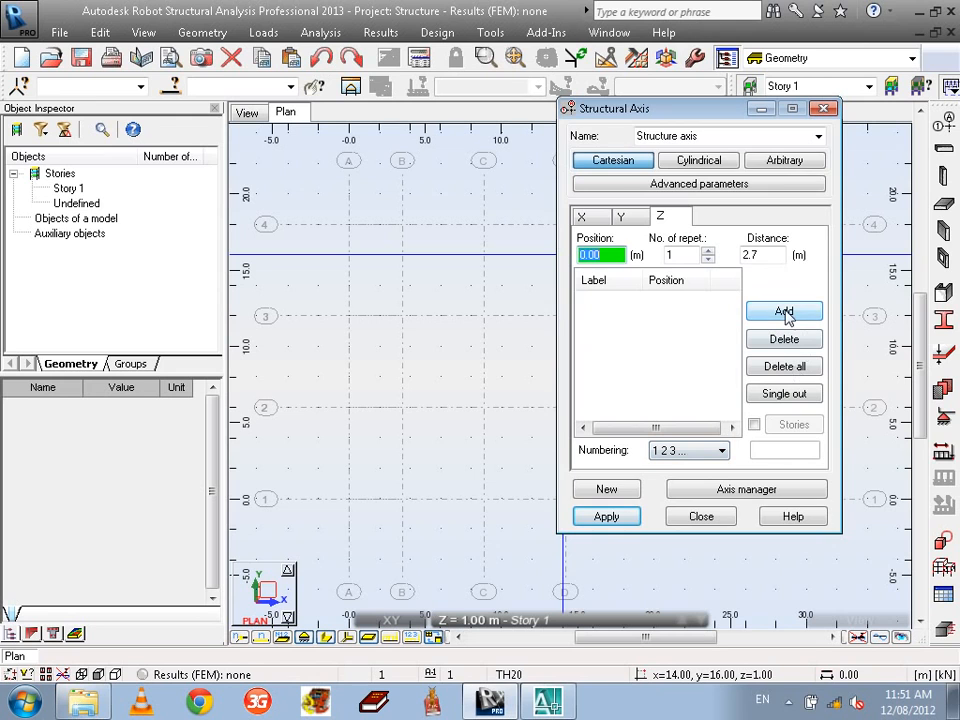
left_click(754, 425)
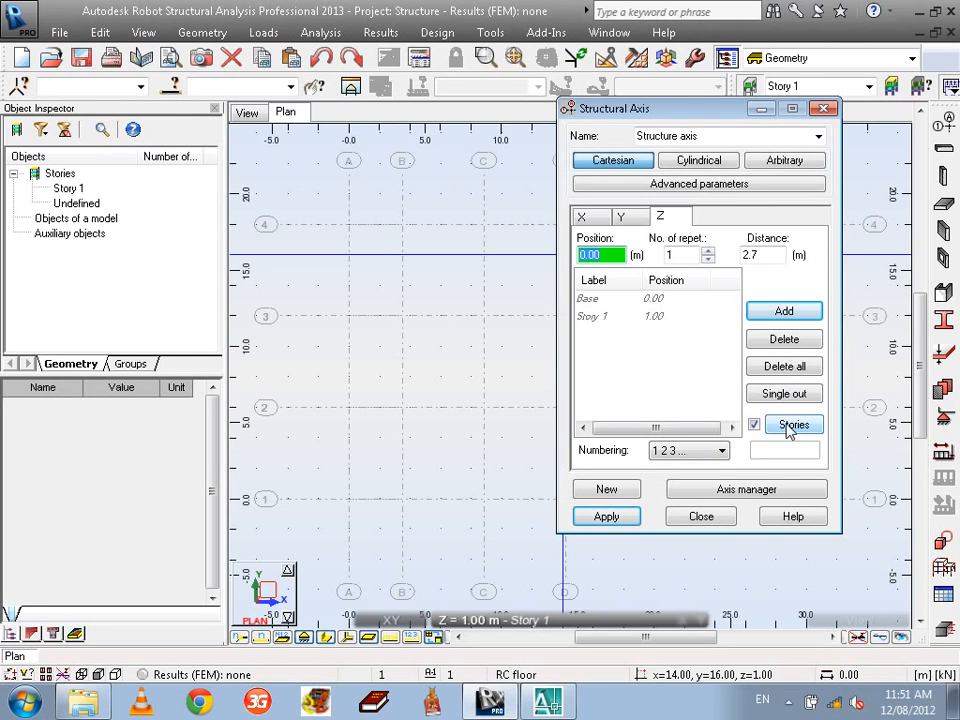
left_click(789, 427)
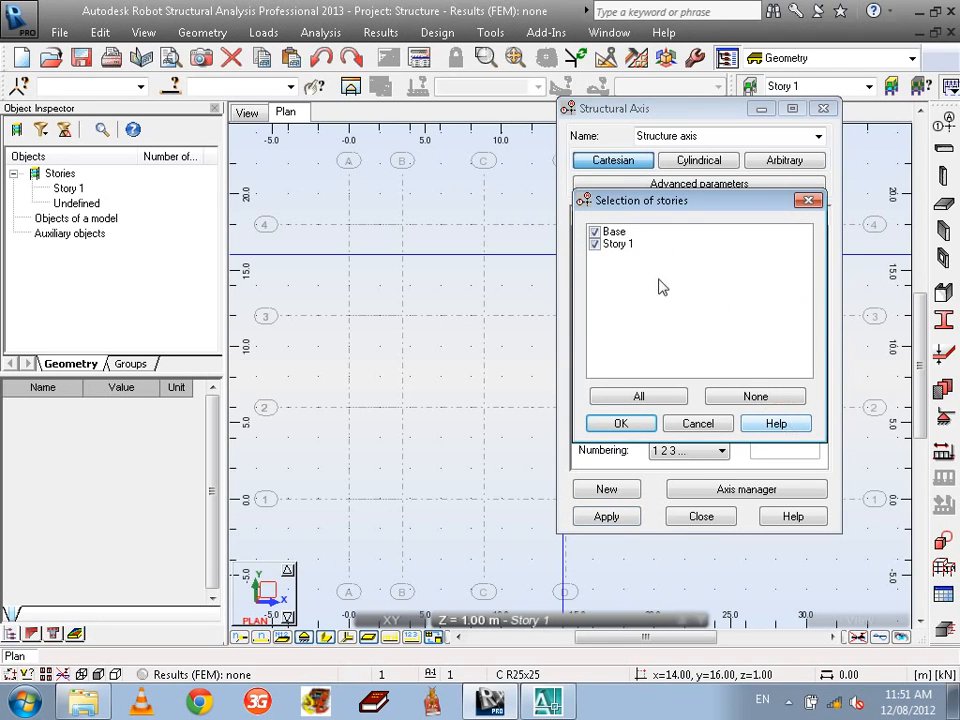
left_click(595, 244)
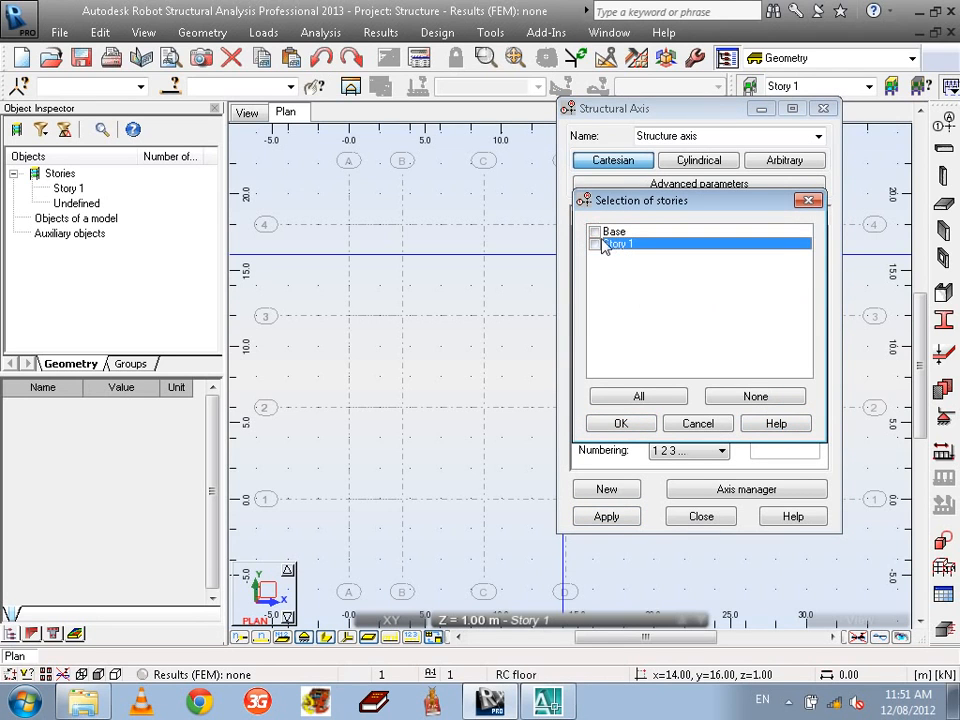
left_click(596, 244)
left_click(704, 425)
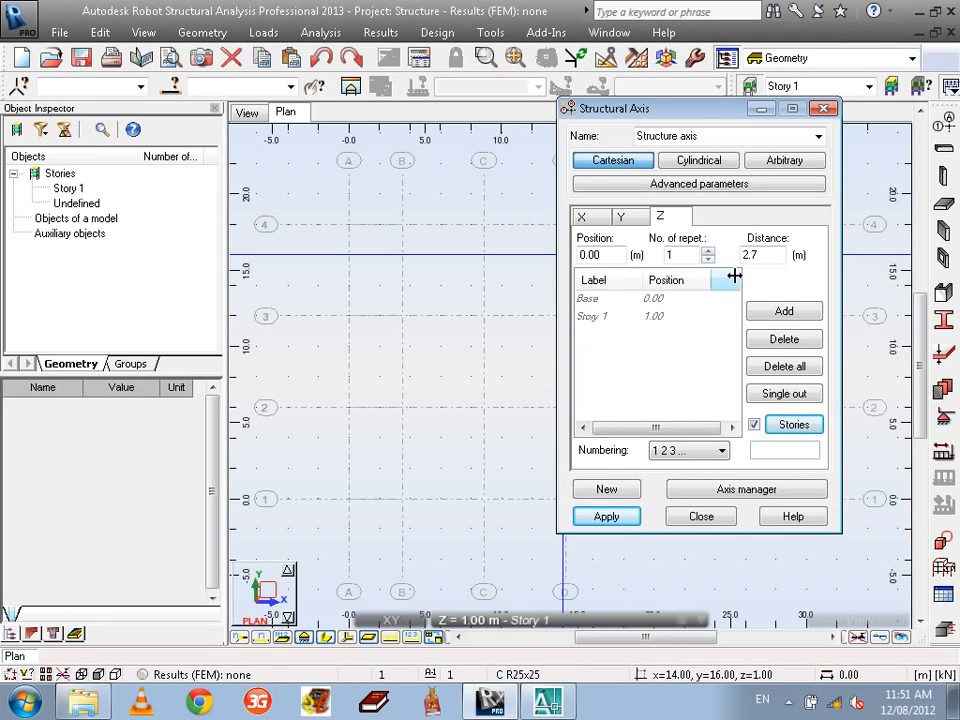
Exclude the stories from the Z axes and set their numbering to Value
left_click(754, 424)
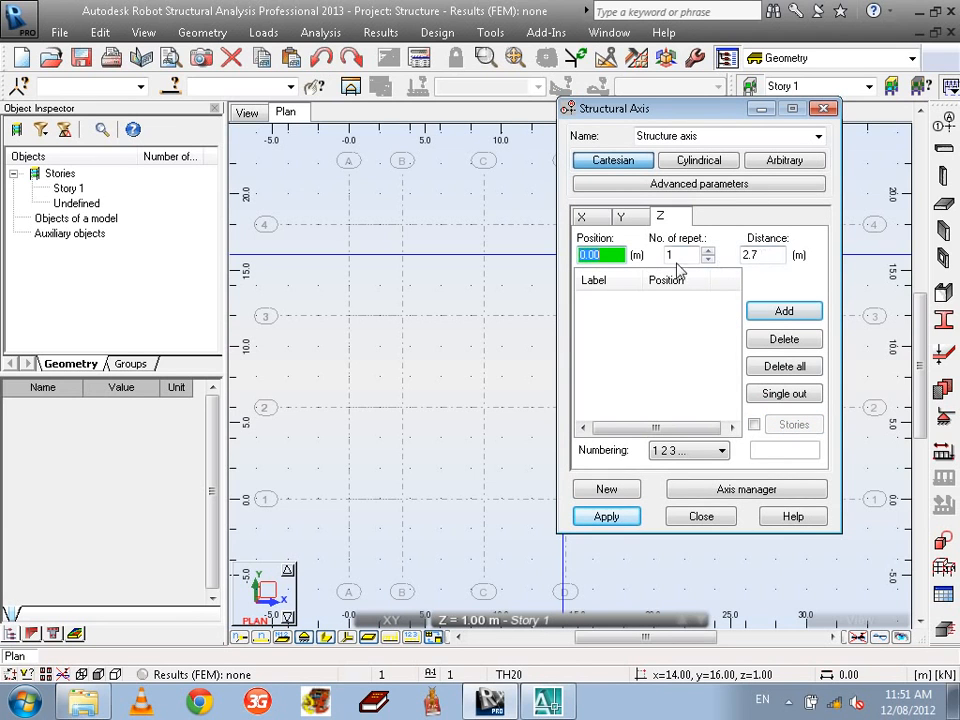
left_click(722, 451)
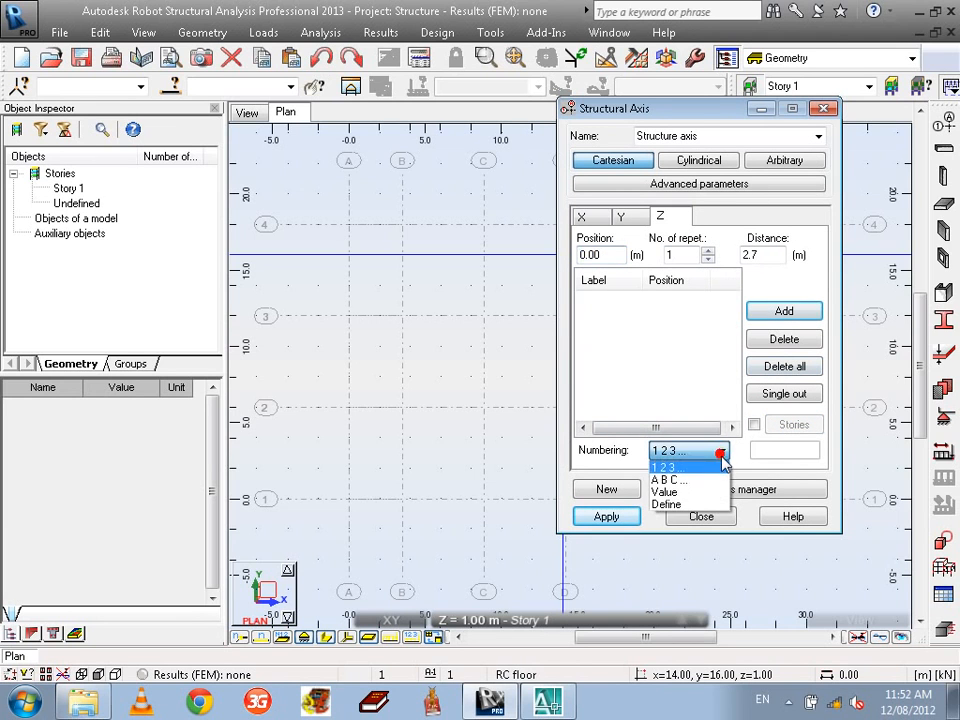
left_click(662, 492)
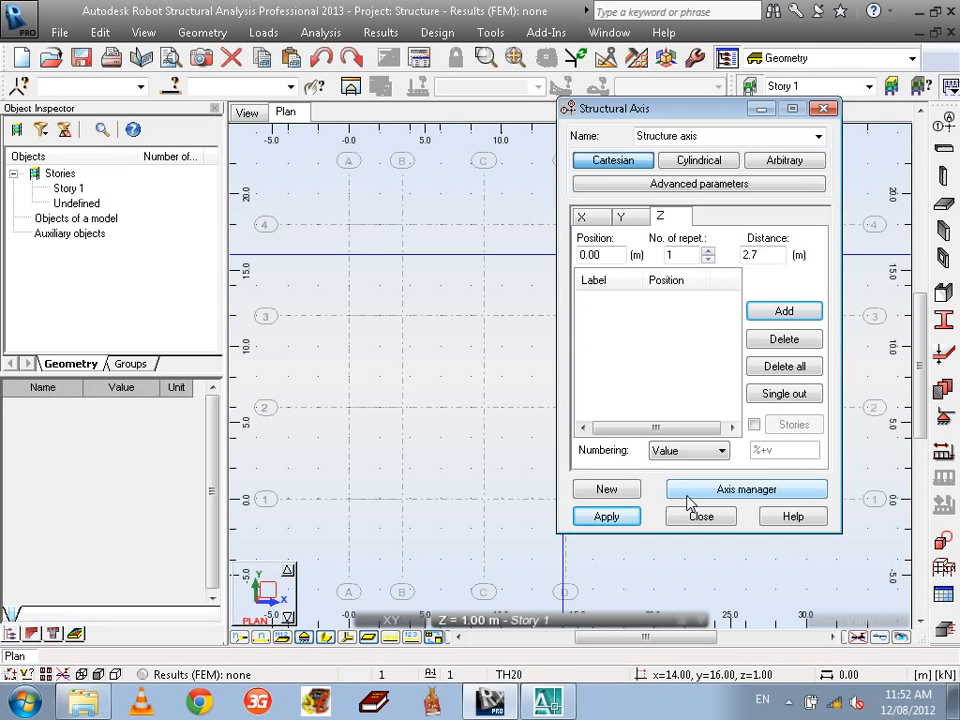
Switch to AutoCAD and read the level markers beside the building section, from ground level upward
left_click(546, 702)
mouse_move(383, 360)
middle_mouse_down()
mouse_move(415, 156)
mouse_move(323, 218)
middle_mouse_up()
scroll(408, 349, "down", 1)
middle_click_drag(640, 394, 83, 327)
middle_click_drag(925, 460, 442, 341)
middle_click_drag(554, 428, 623, 319)
scroll(623, 319, "down", 2)
middle_click_drag(644, 516, 537, 256)
scroll(538, 270, "up", 9)
scroll(559, 330, "down", 2)
scroll(545, 280, "down", 2)
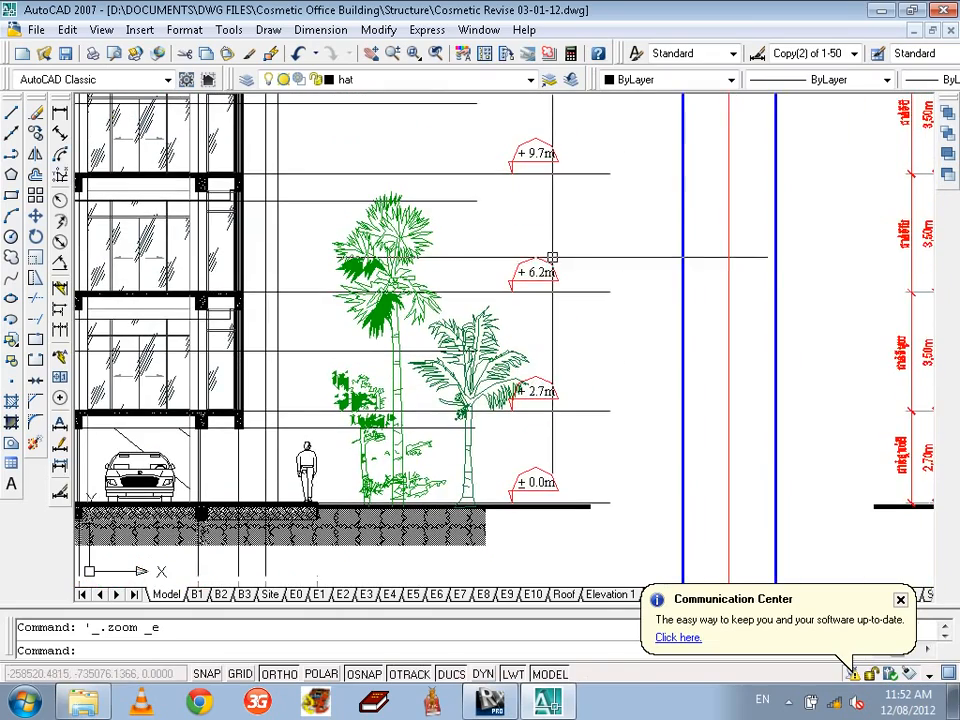
scroll(549, 284, "up", 3)
scroll(531, 270, "down", 2)
middle_click_drag(533, 268, 536, 373)
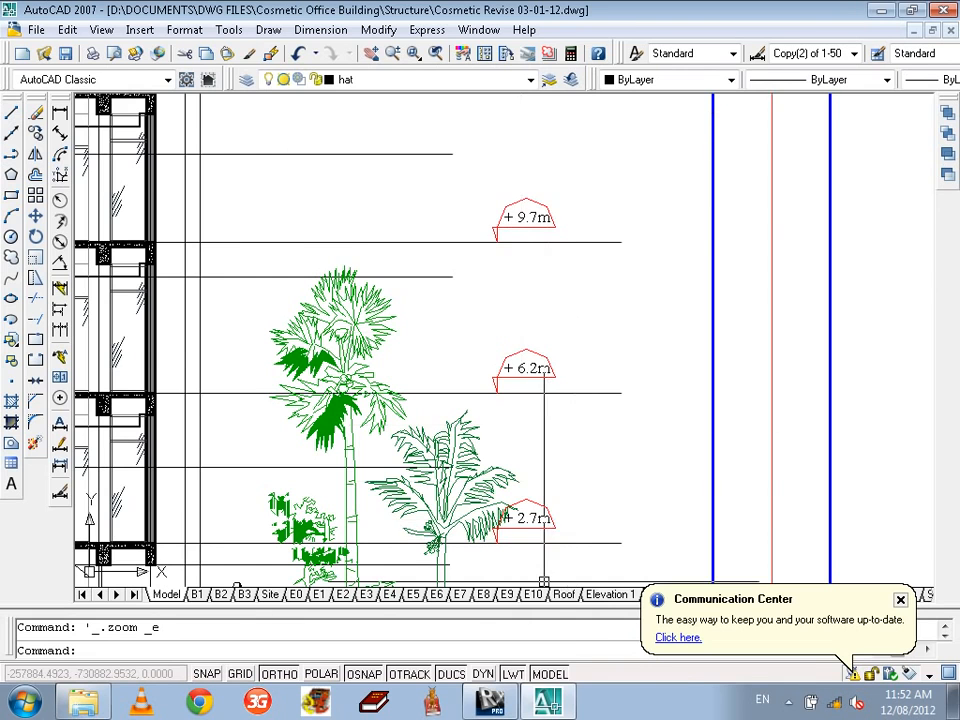
Back in Robot Structural Analysis, add the Z axes at 0.00 and 2.70 m, plus 10 repetitions at 3.5 m above them
left_click(497, 704)
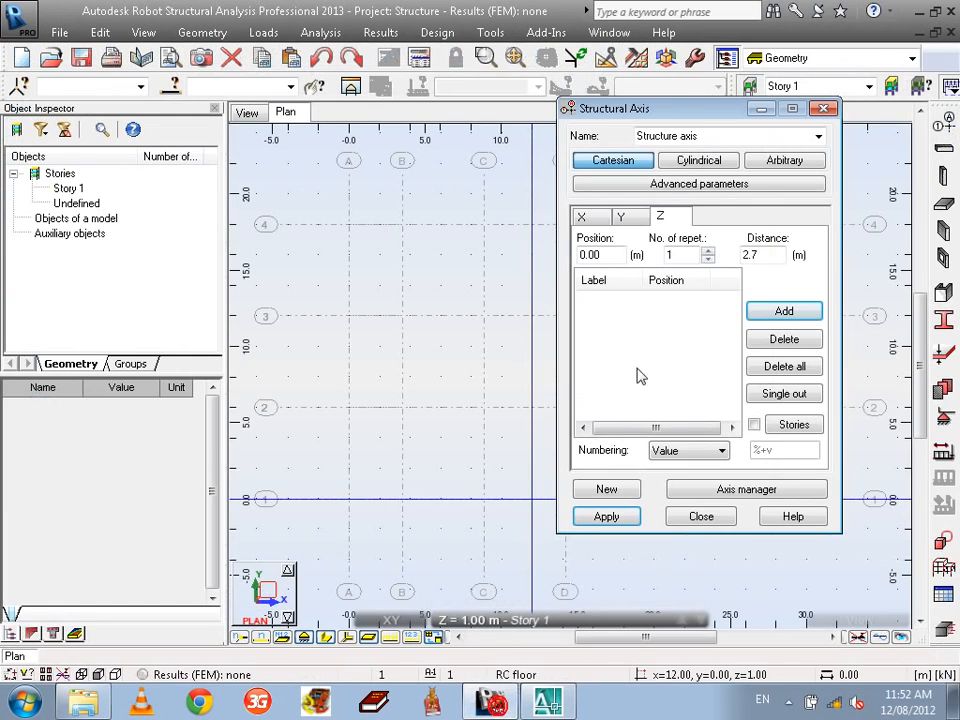
left_click(783, 313)
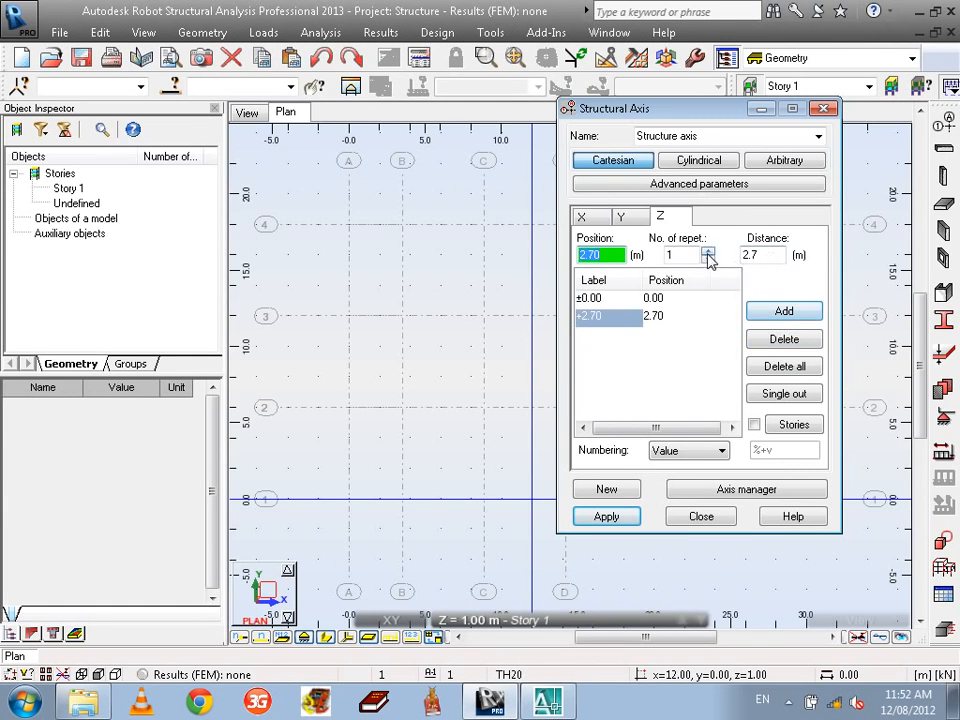
left_click(688, 255)
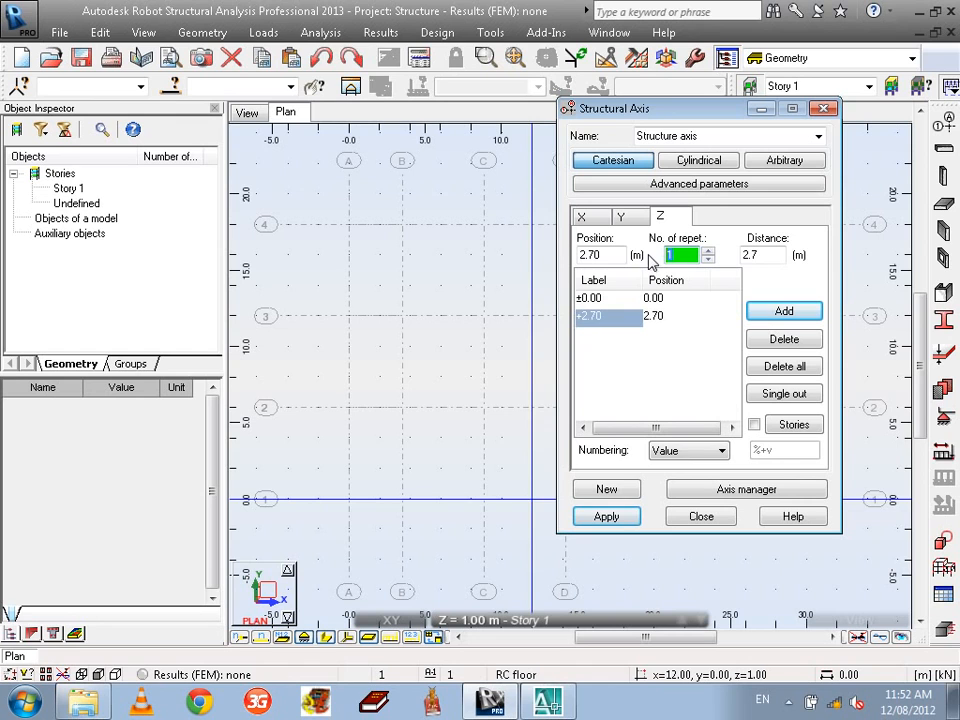
type("10")
key("Tab")
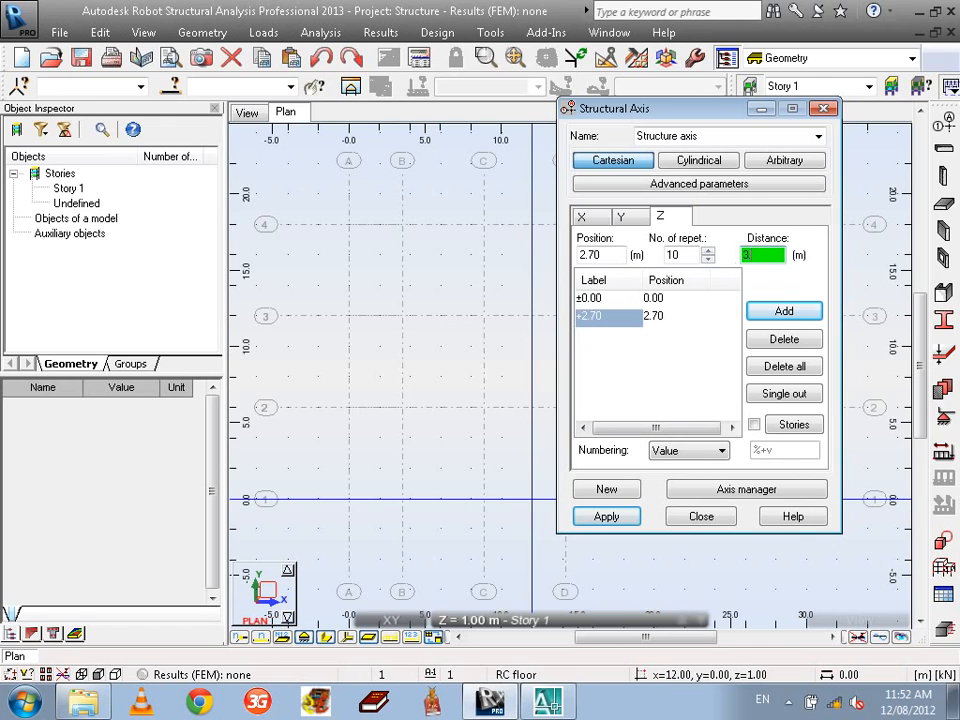
type("3.5")
left_click(786, 312)
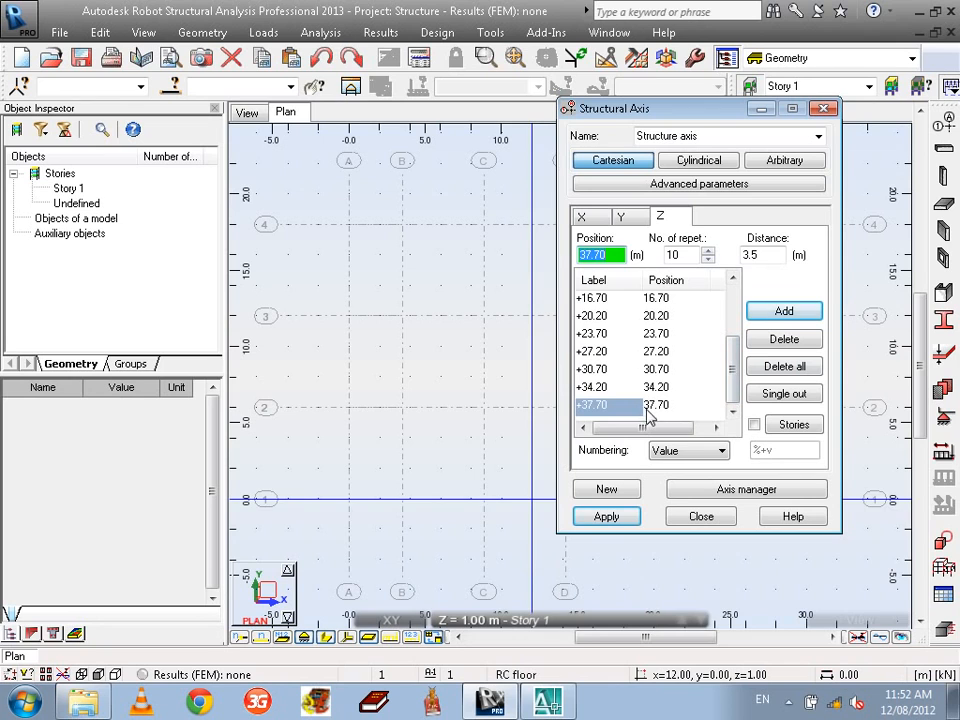
Switch to AutoCAD and check the topmost level marker beside the building section
left_click(550, 700)
scroll(564, 390, "down", 3)
middle_click_drag(553, 150, 530, 460)
scroll(530, 355, "up", 6)
scroll(720, 327, "down", 1)
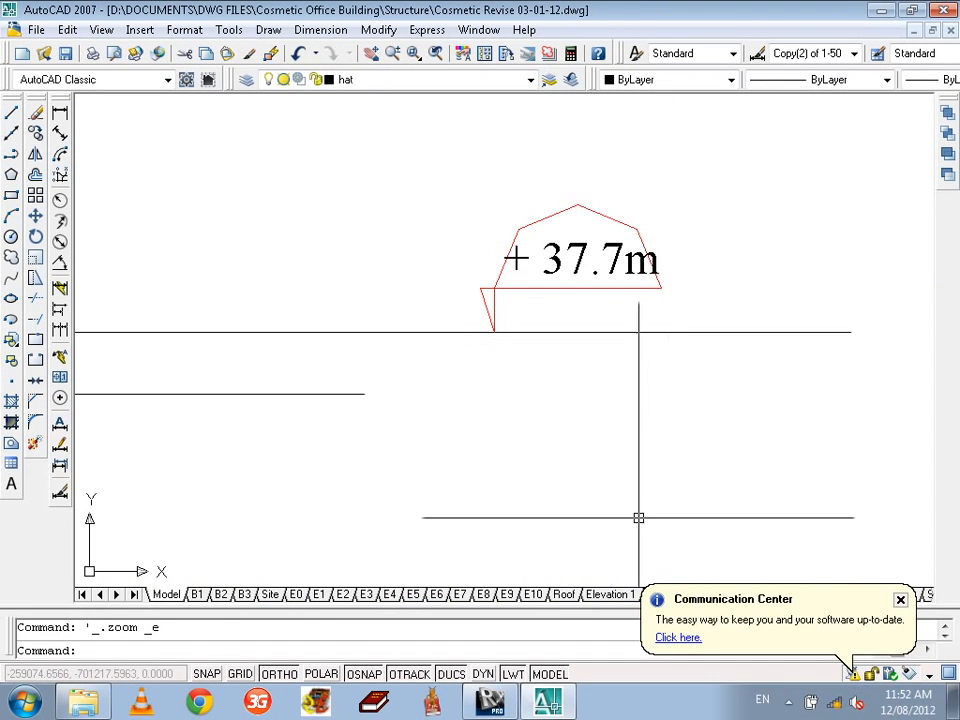
Return to Robot Structural Analysis, apply the structural axes and close their definition
left_click(492, 704)
left_click(634, 518)
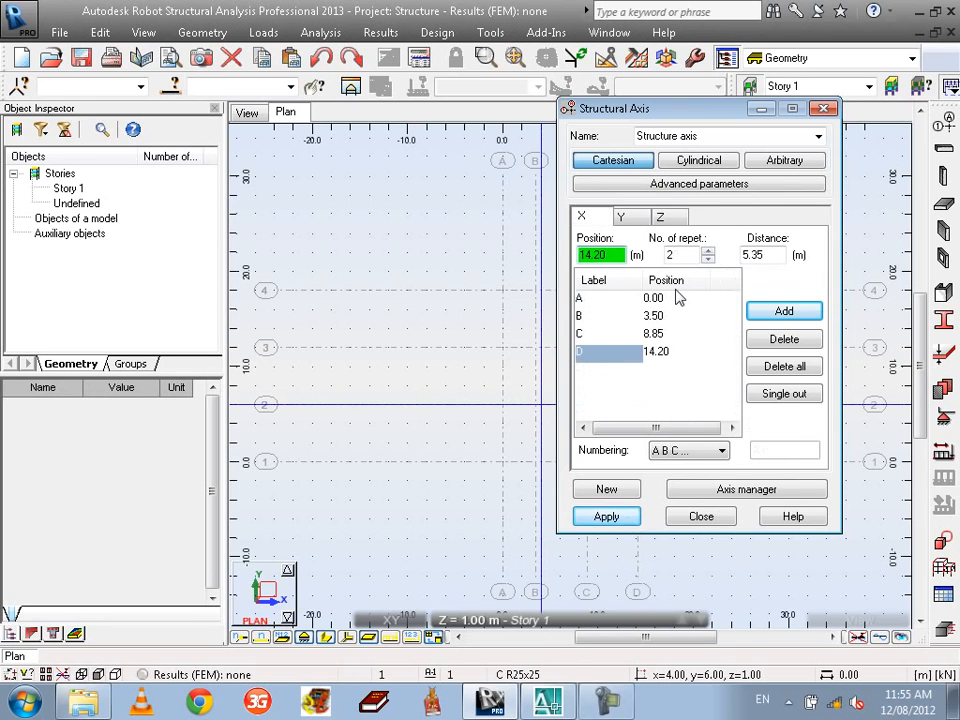
left_click(692, 516)
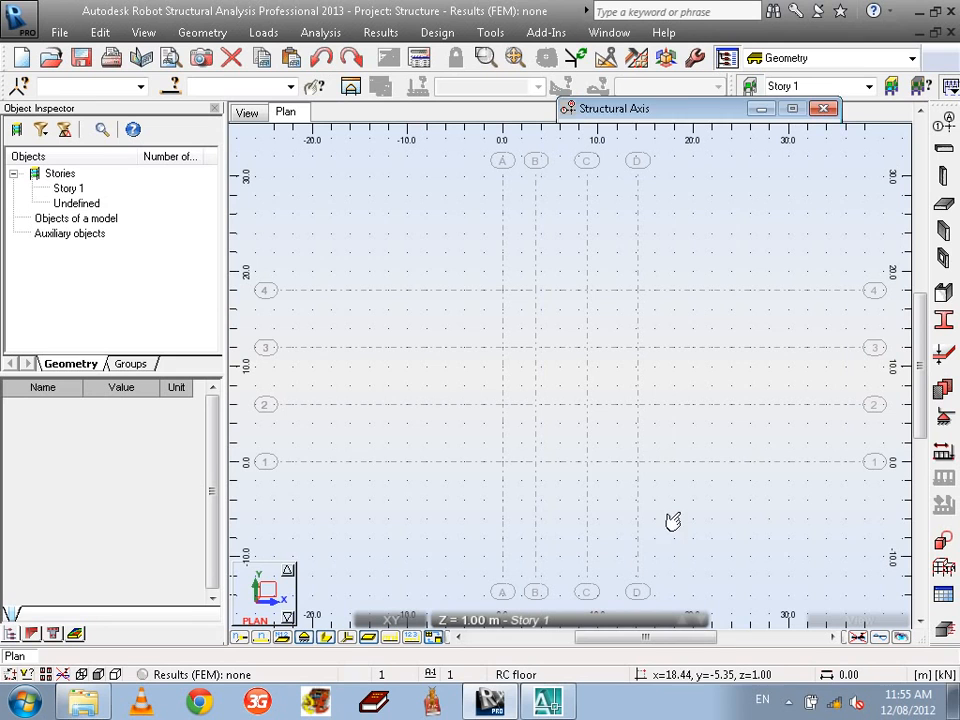
left_click(270, 597)
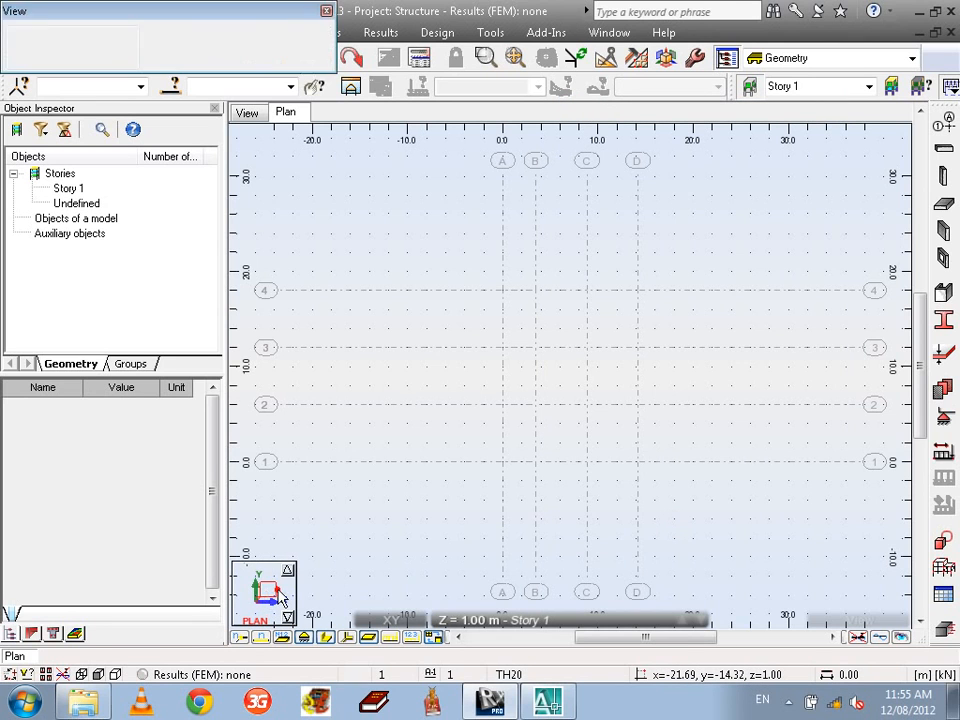
left_click(186, 636)
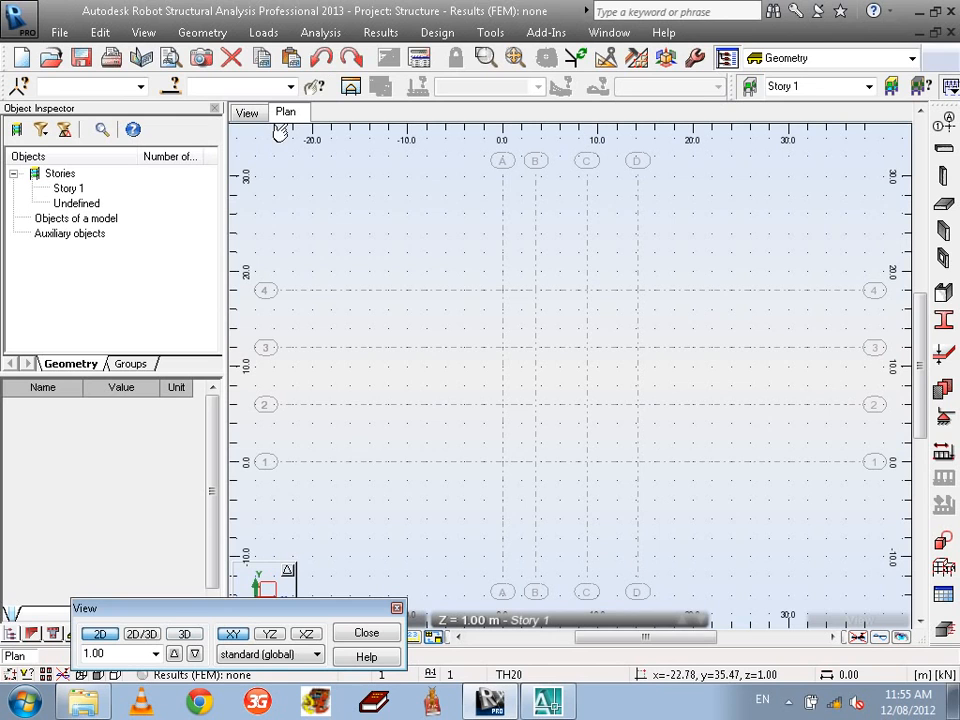
left_click_drag(105, 638, 101, 690)
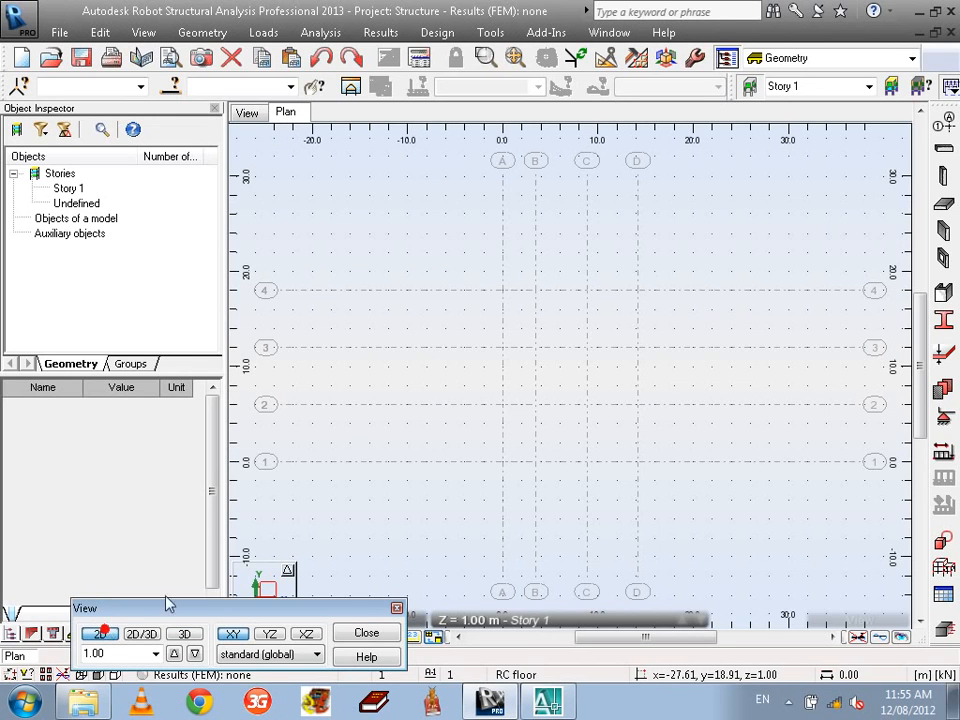
left_click(368, 692)
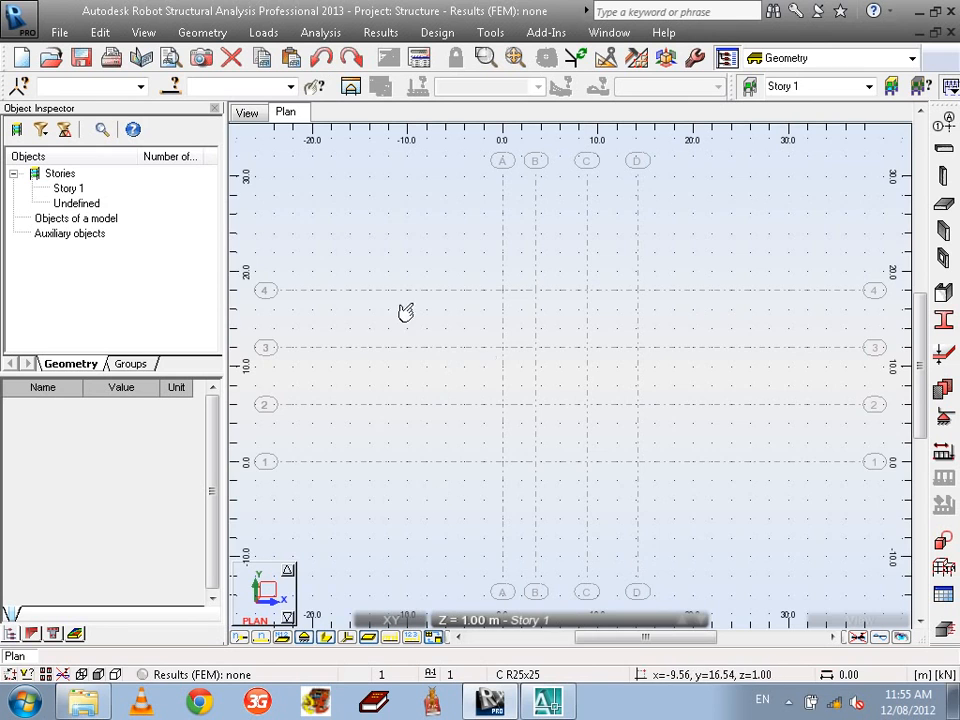
Switch from the plan to the 3D view and inspect the complete axis grid with its levels
middle_click_drag(403, 313, 403, 336)
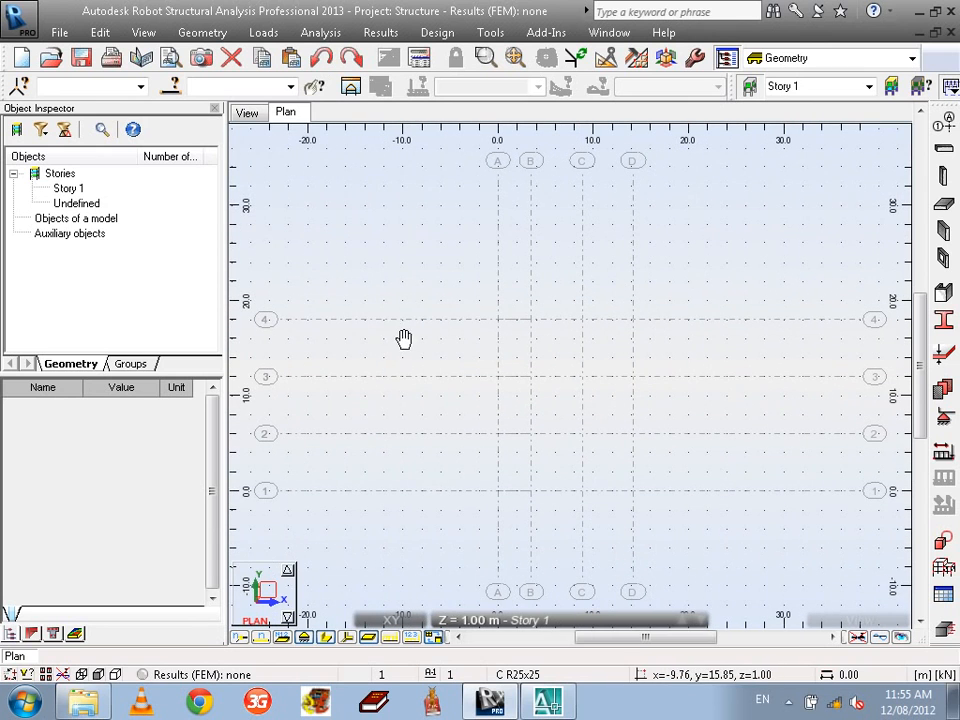
left_click(250, 114)
middle_click_drag(515, 338, 662, 480)
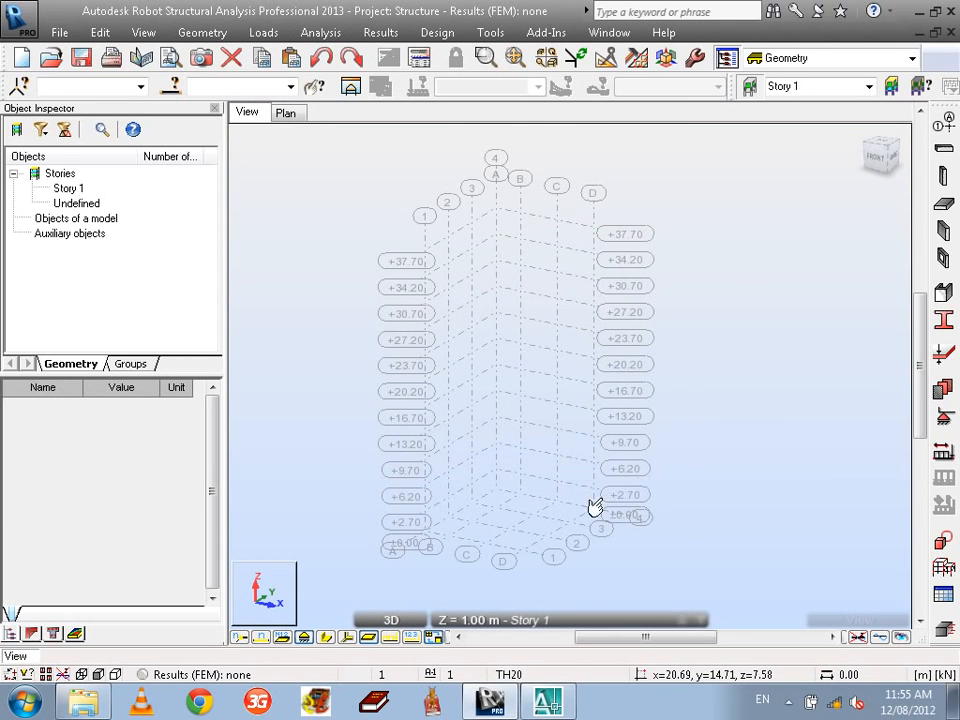
Start saving the project in the 6th Course folder and cancel the save
left_click(81, 58)
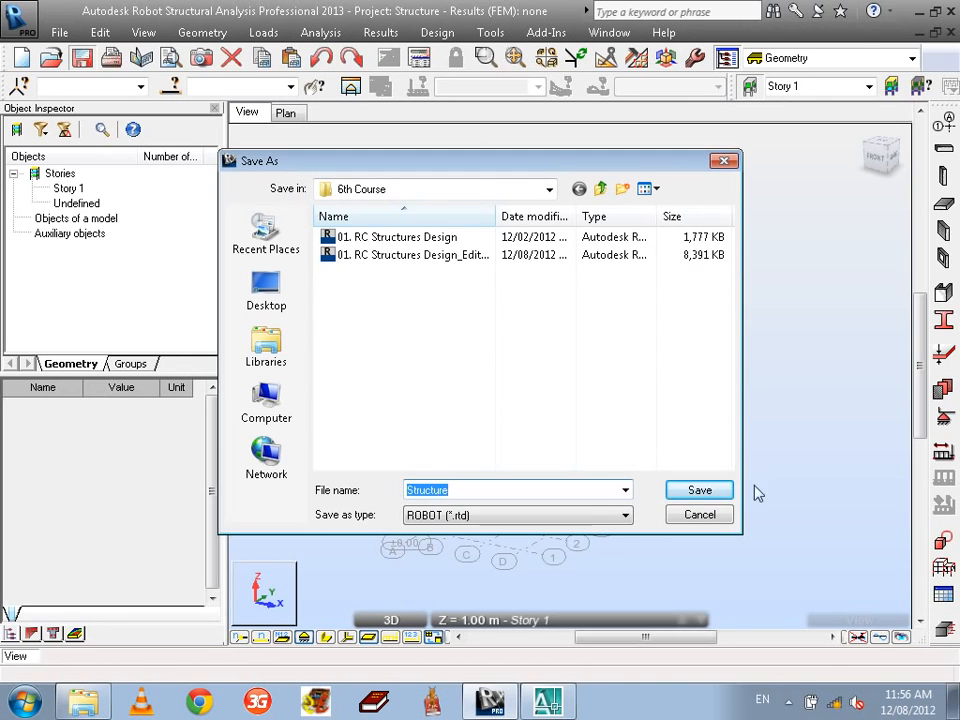
left_click(722, 514)
Reopen the structural axis definition and go through the X axes A, B, C and D one by one
left_click(943, 125)
left_click_drag(605, 108, 471, 118)
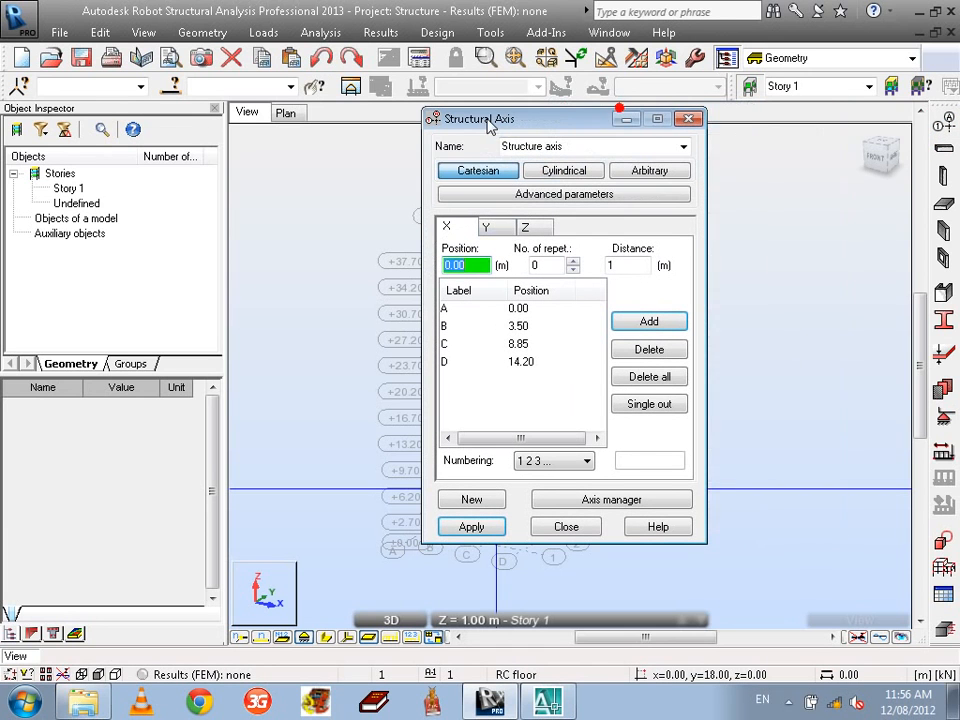
left_click(446, 310)
left_click(446, 327)
left_click(446, 343)
left_click(445, 365)
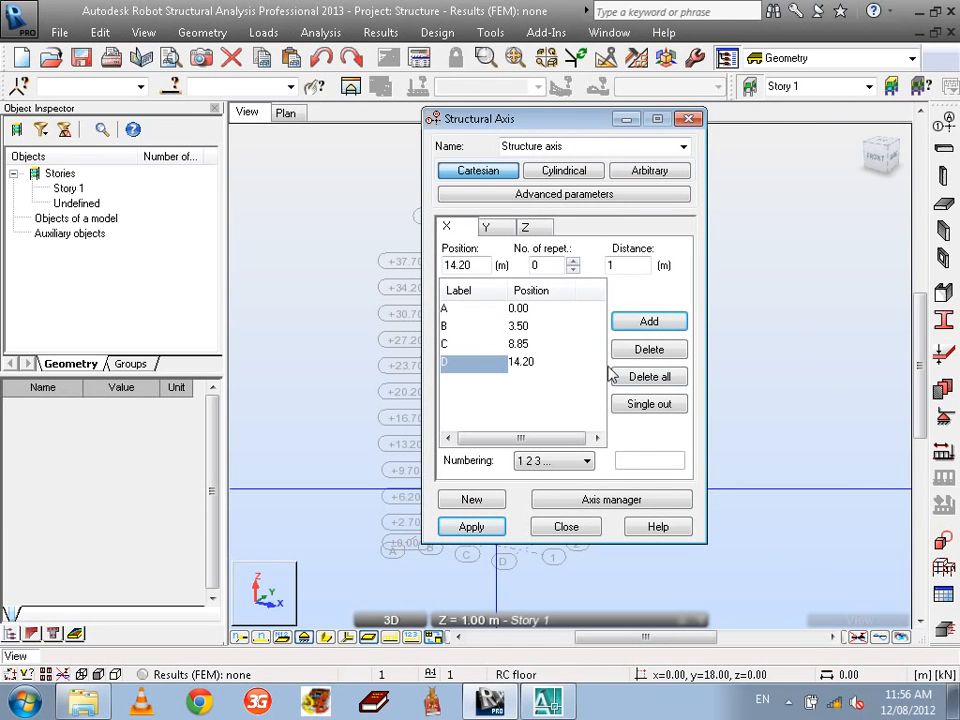
Delete X axes D and C individually, clear the remaining X axes, and close the structural axis definition without saving the changes
left_click(645, 352)
left_click(446, 342)
left_click(624, 349)
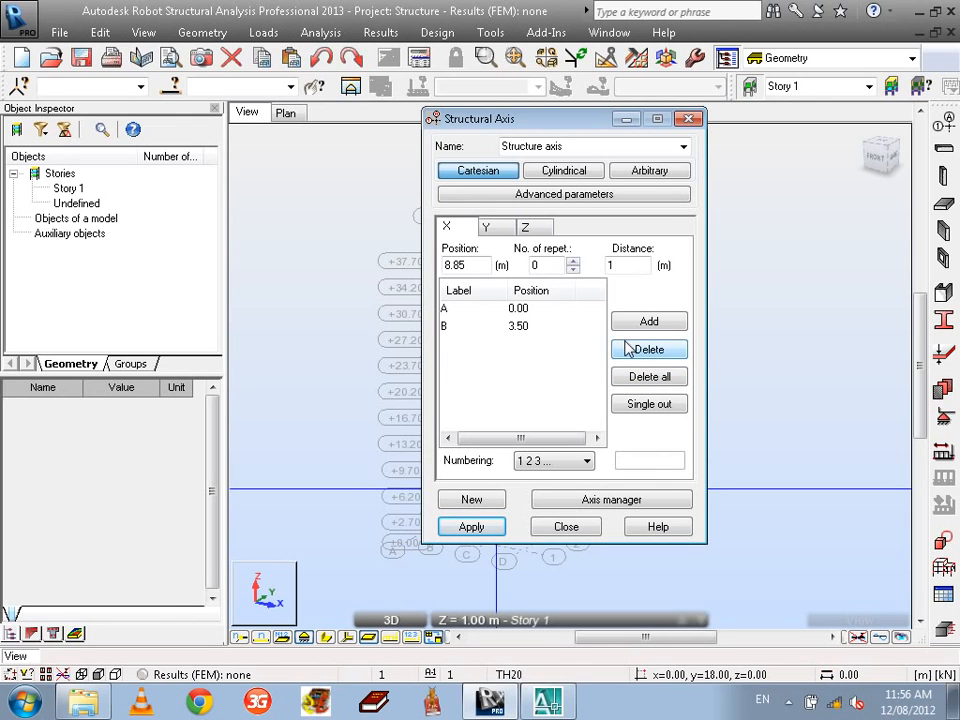
left_click(445, 326)
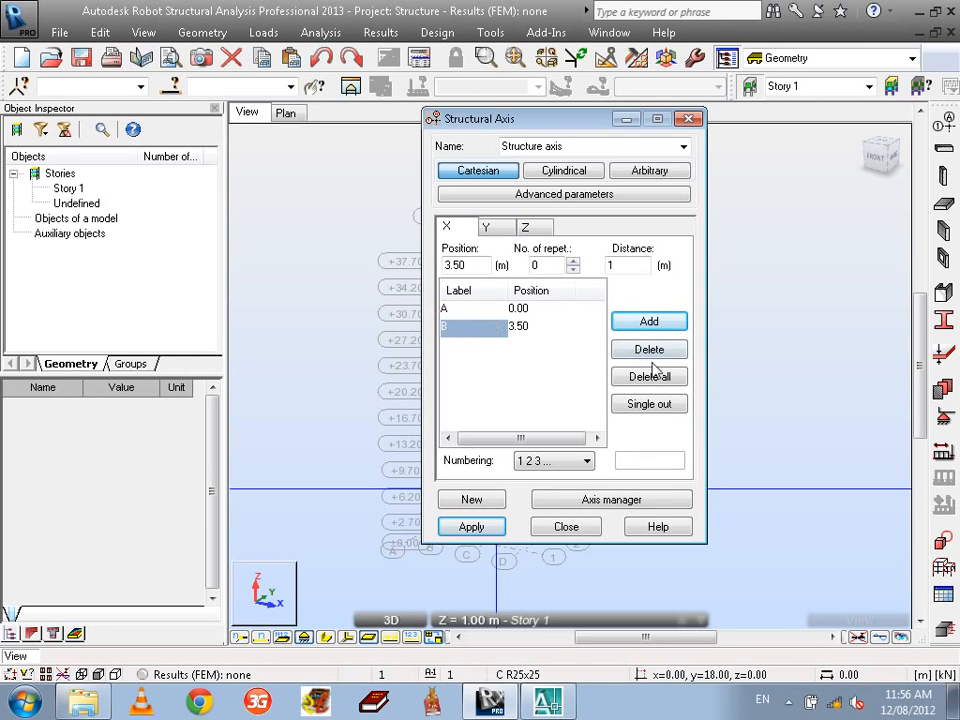
left_click(645, 374)
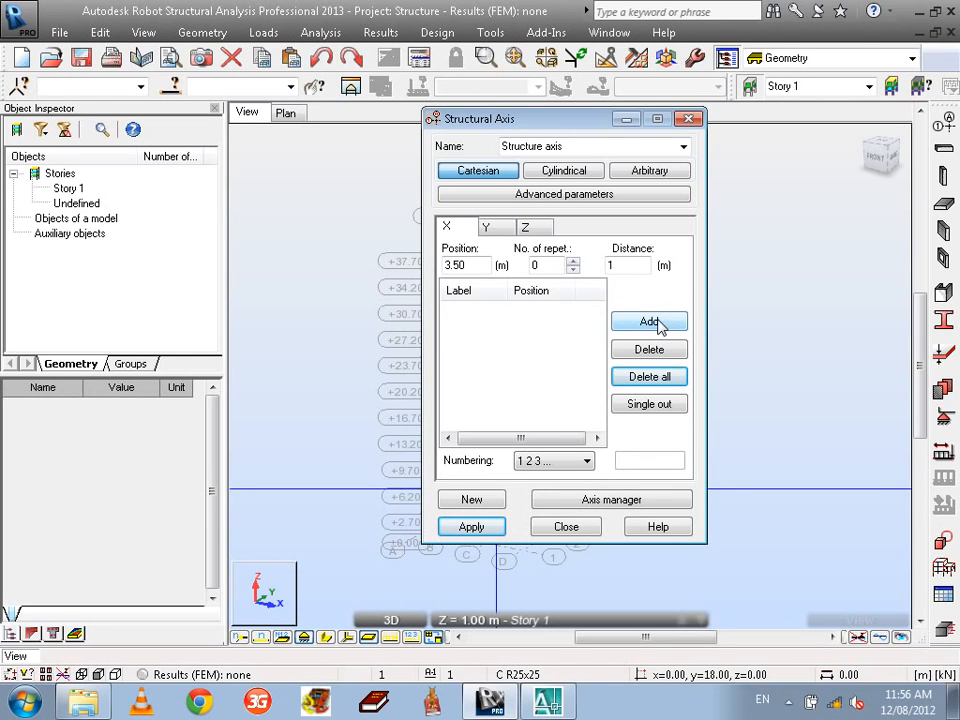
left_click(582, 526)
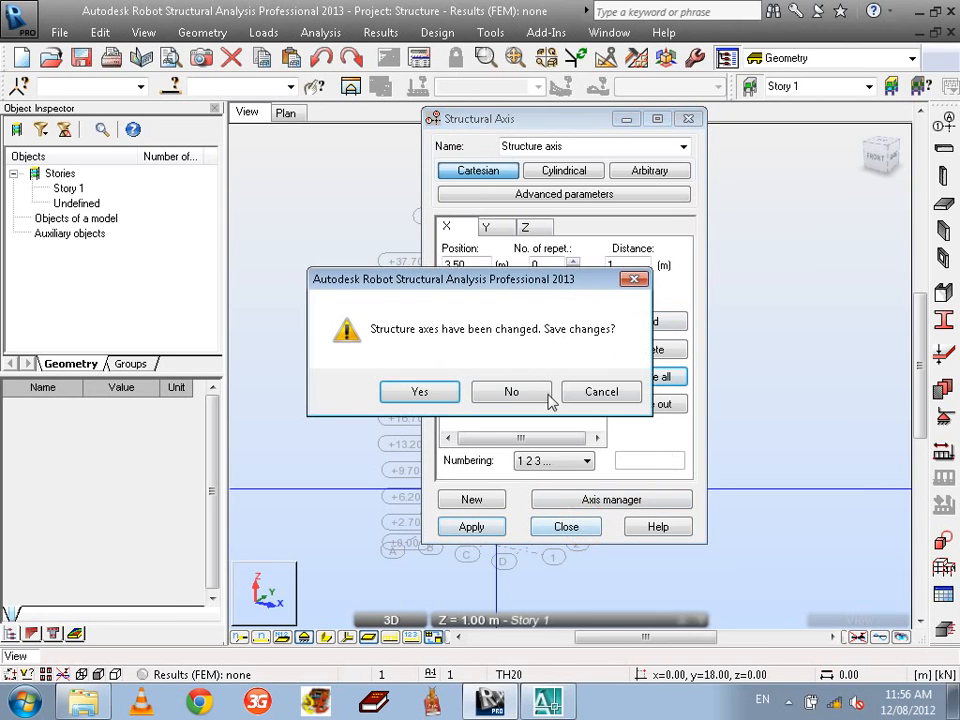
left_click(528, 399)
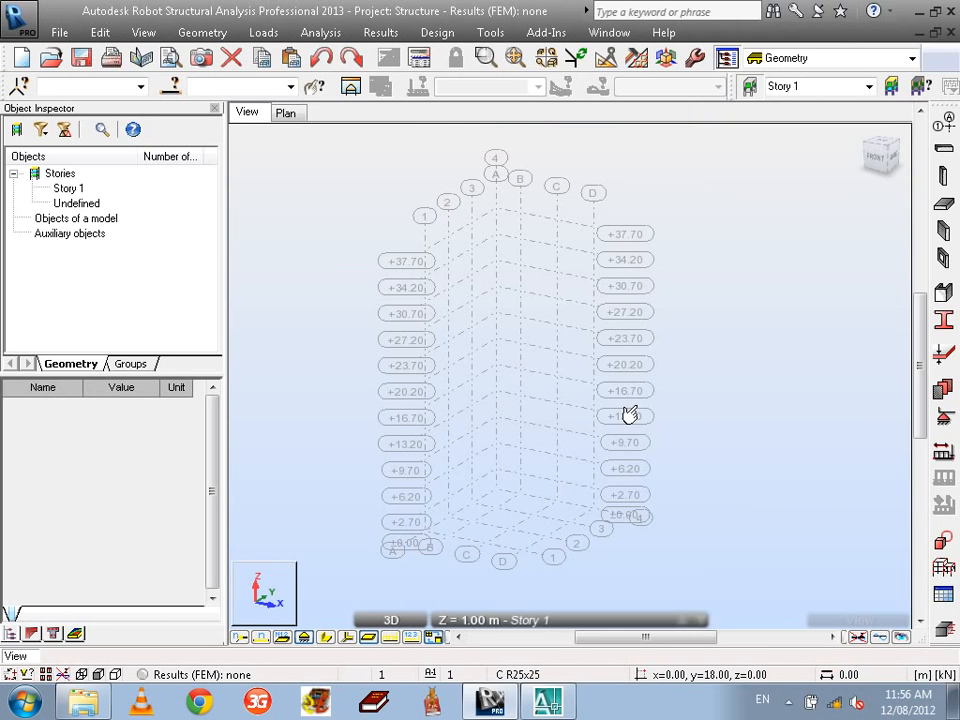
Save the project in the 6th Course folder as a ROBOT (*.rtd) file named 02. 3D Building Design
left_click(80, 57)
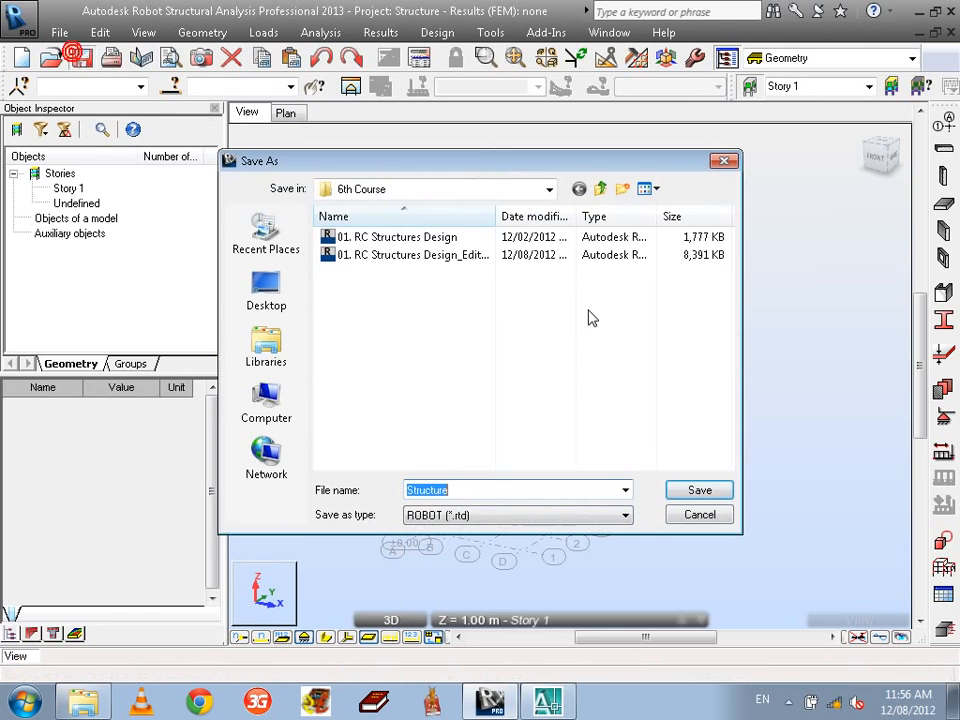
left_click(411, 257)
left_click_drag(482, 491, 591, 491)
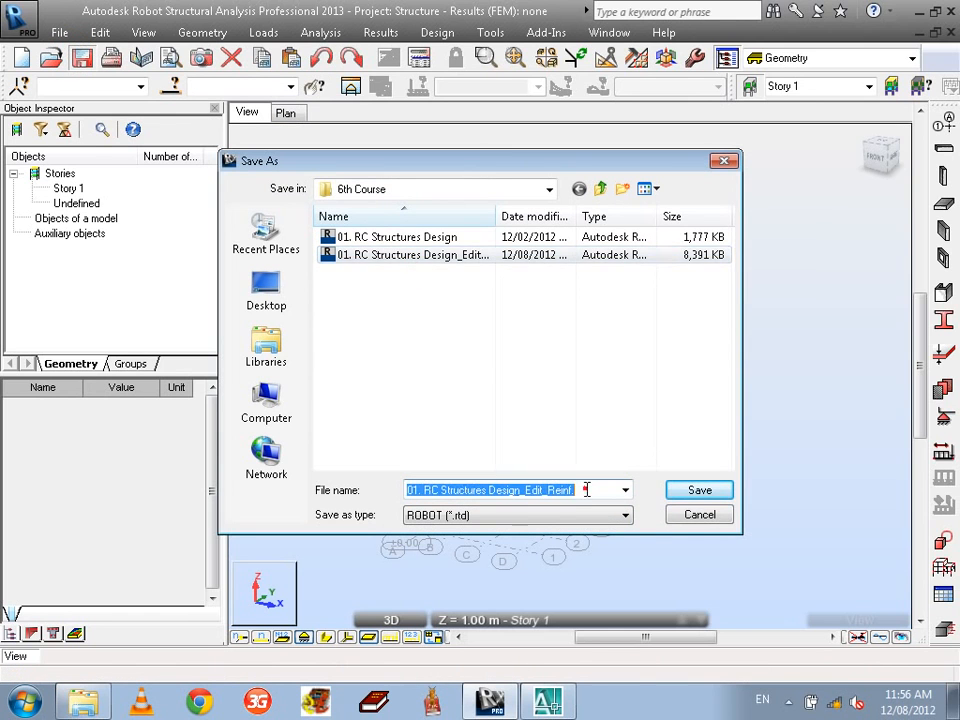
type("02. 3D Building Design")
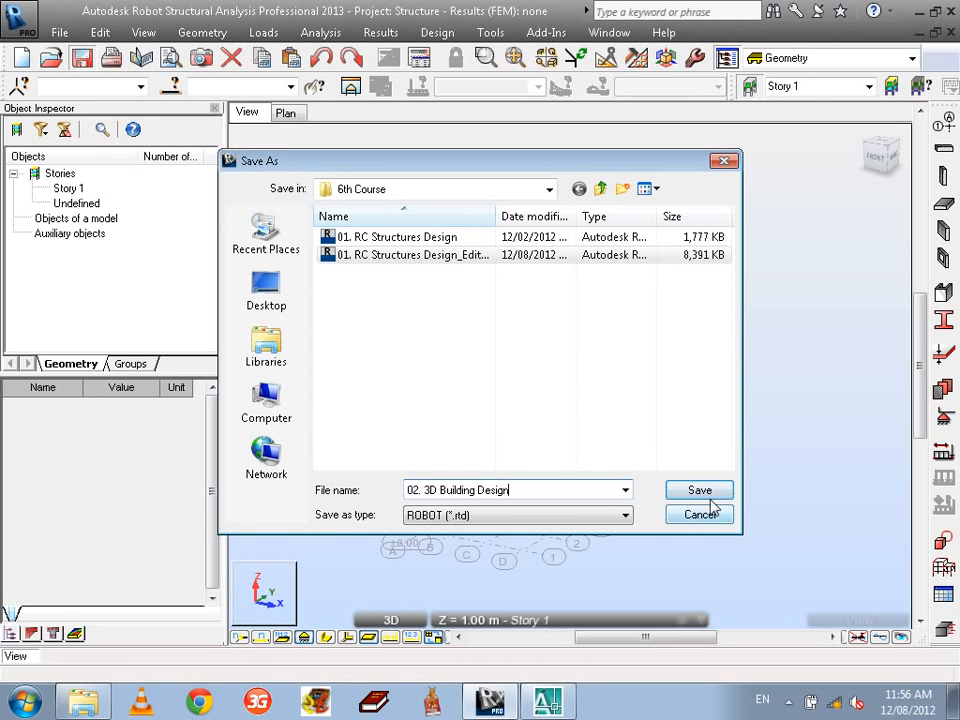
left_click(701, 489)
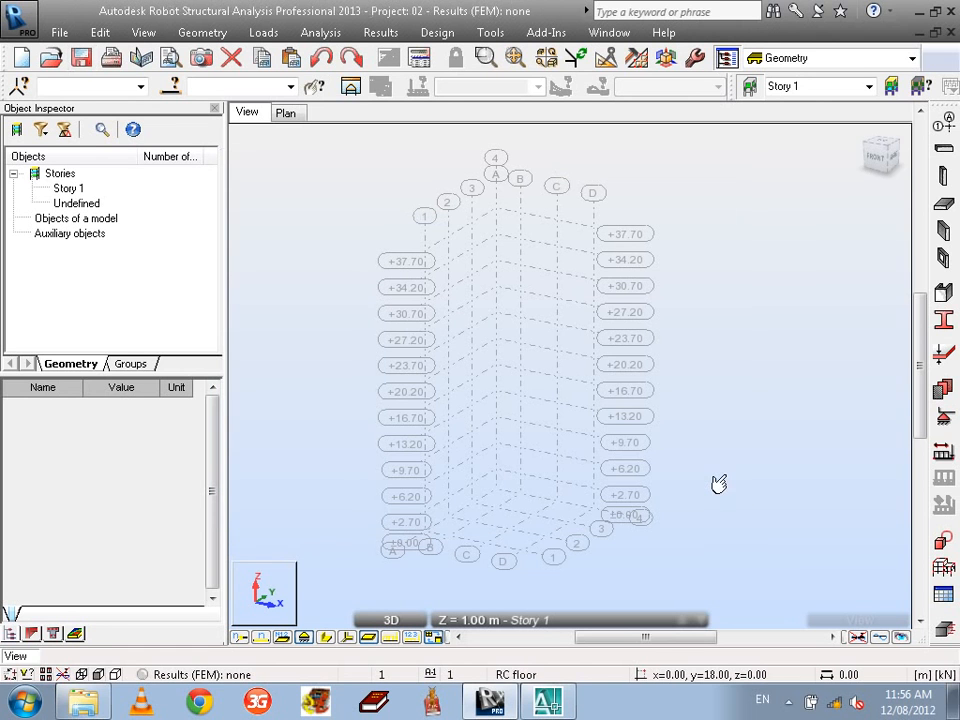